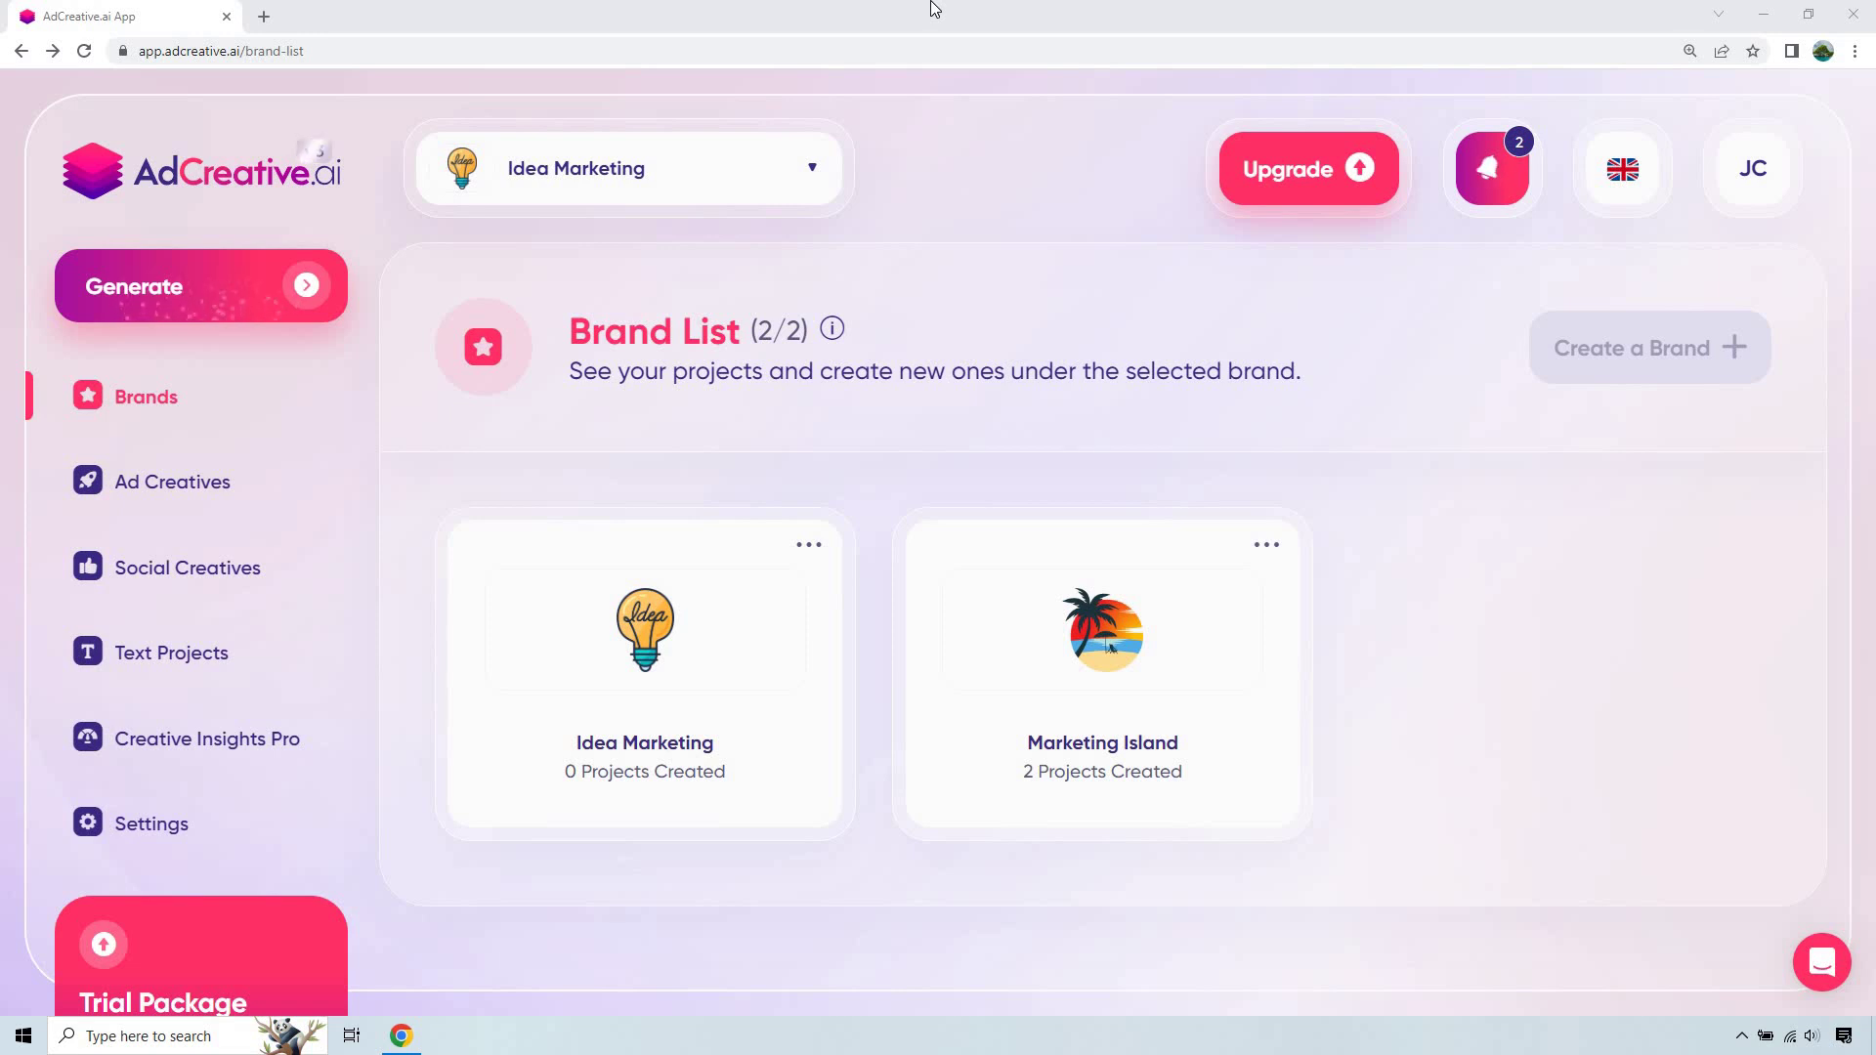
Review the brand settings of Idea Marketing, such as its colors, description and type, and close them.
left_click(808, 546)
left_click(717, 654)
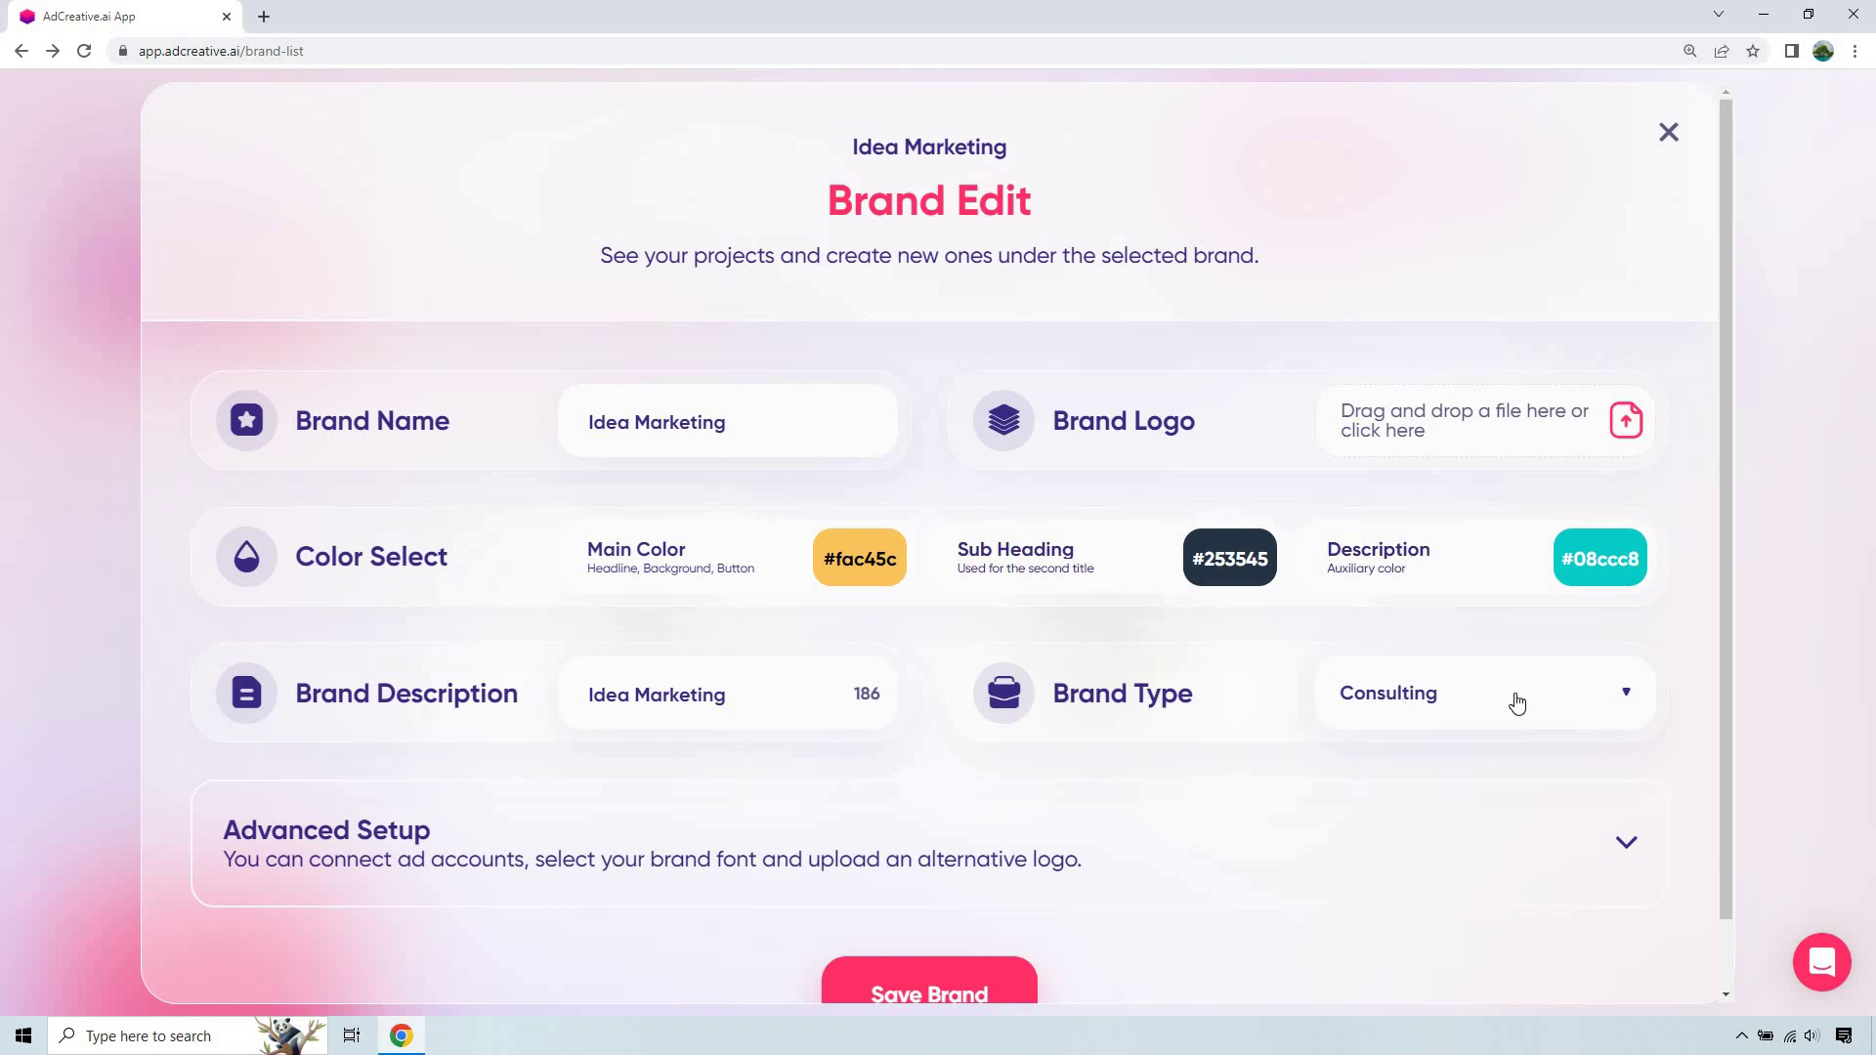
left_click(1673, 133)
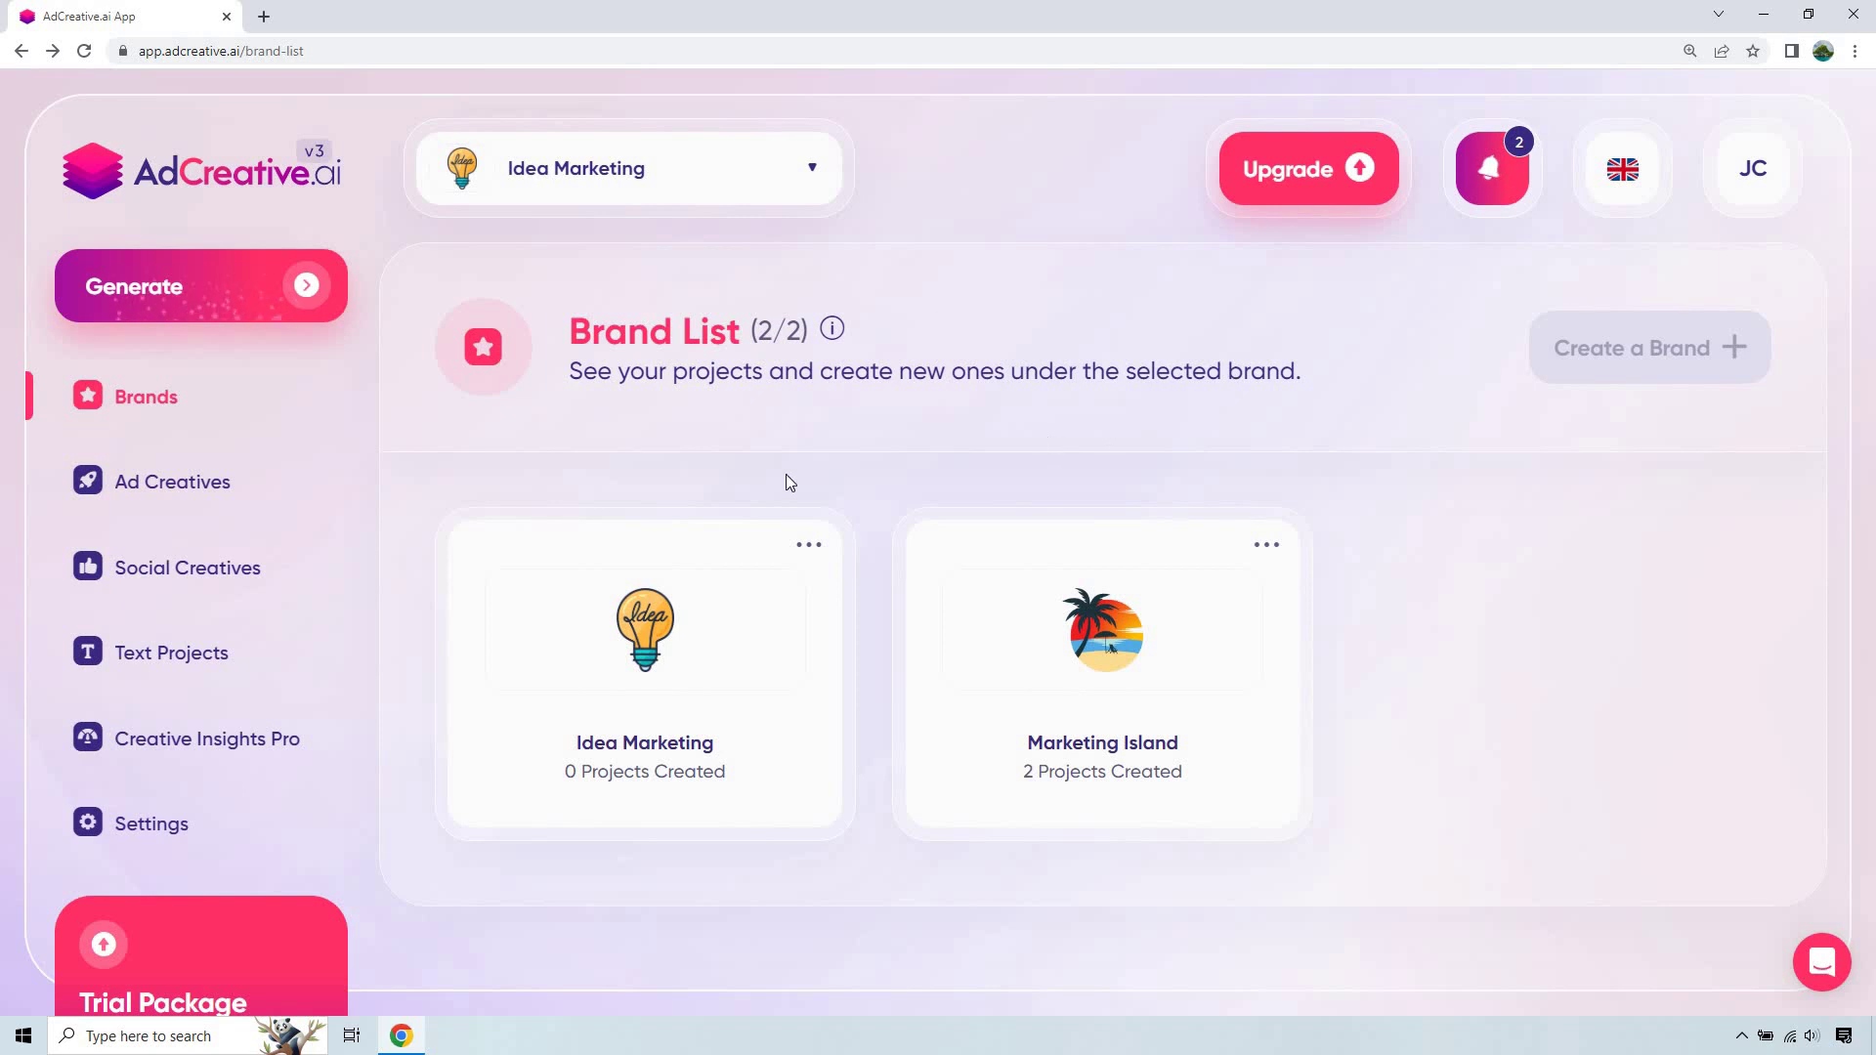
Start a new ad creative project under the Idea Marketing brand and review the creative sizes offered.
left_click(645, 645)
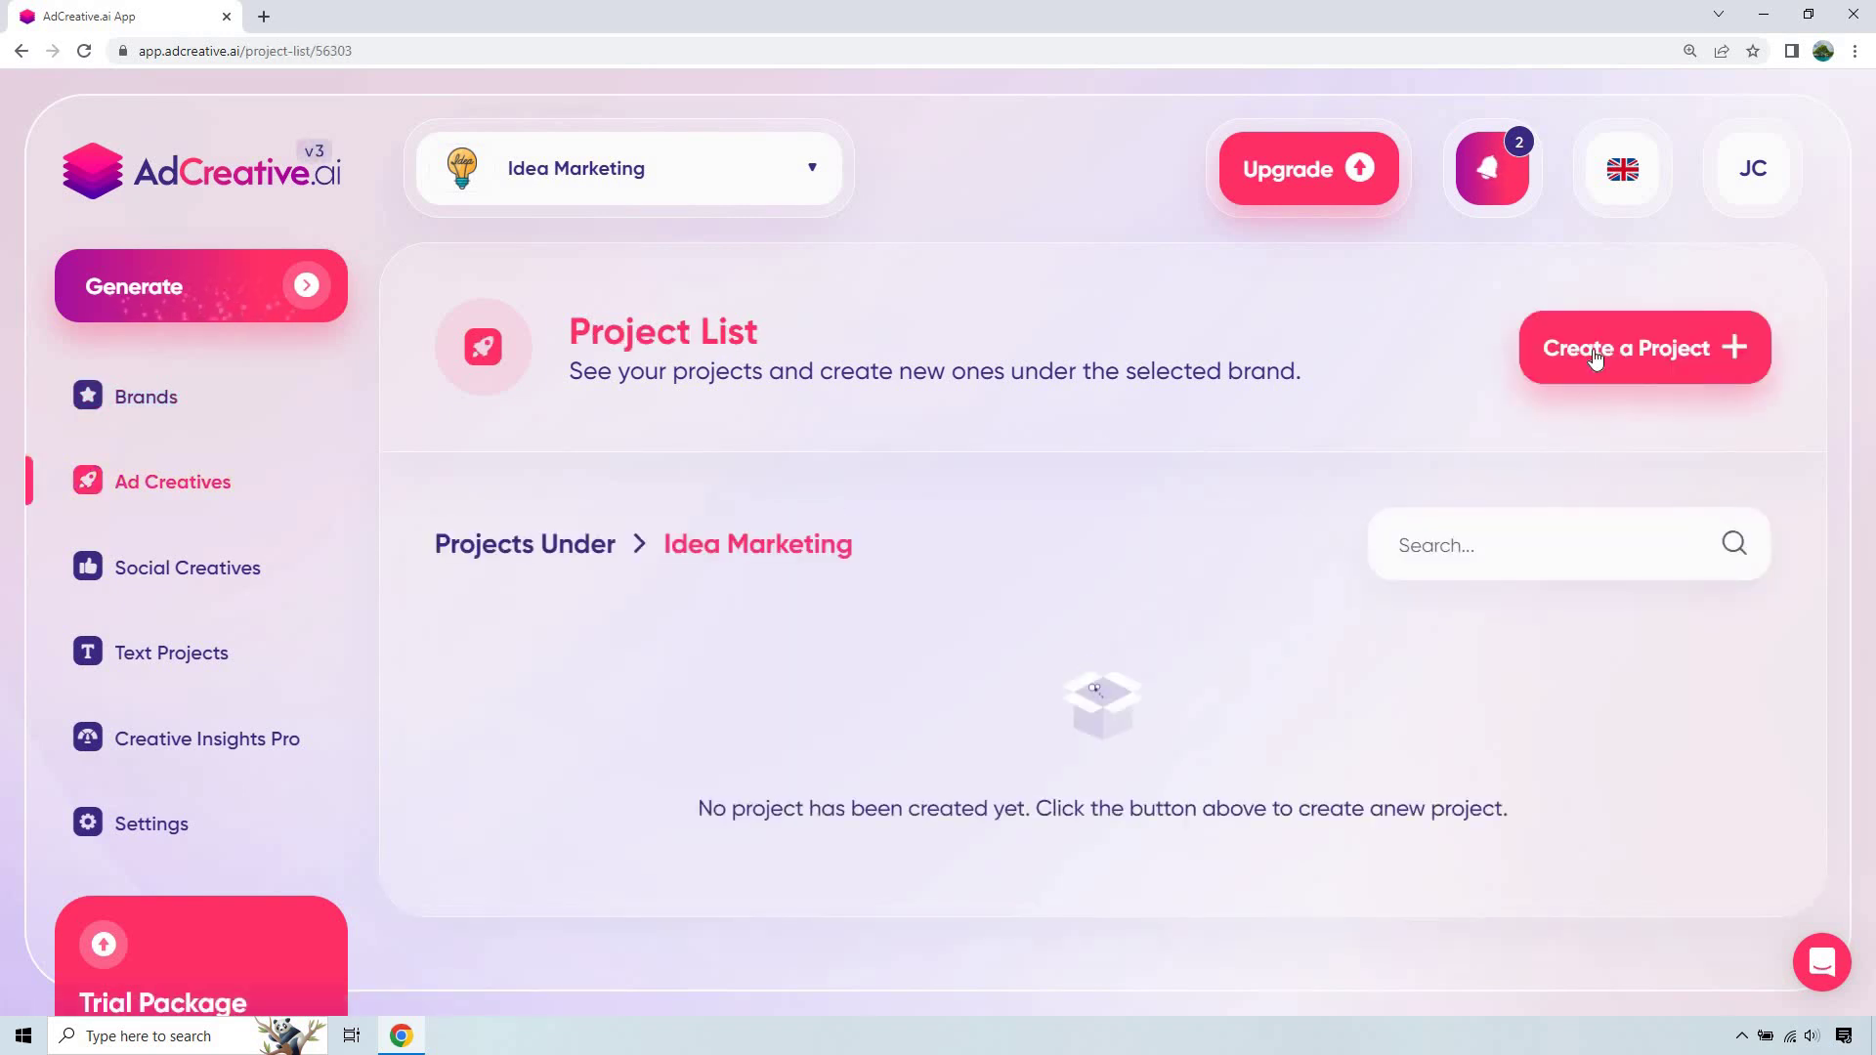
left_click(1596, 360)
scroll(1810, 532, "down", 3)
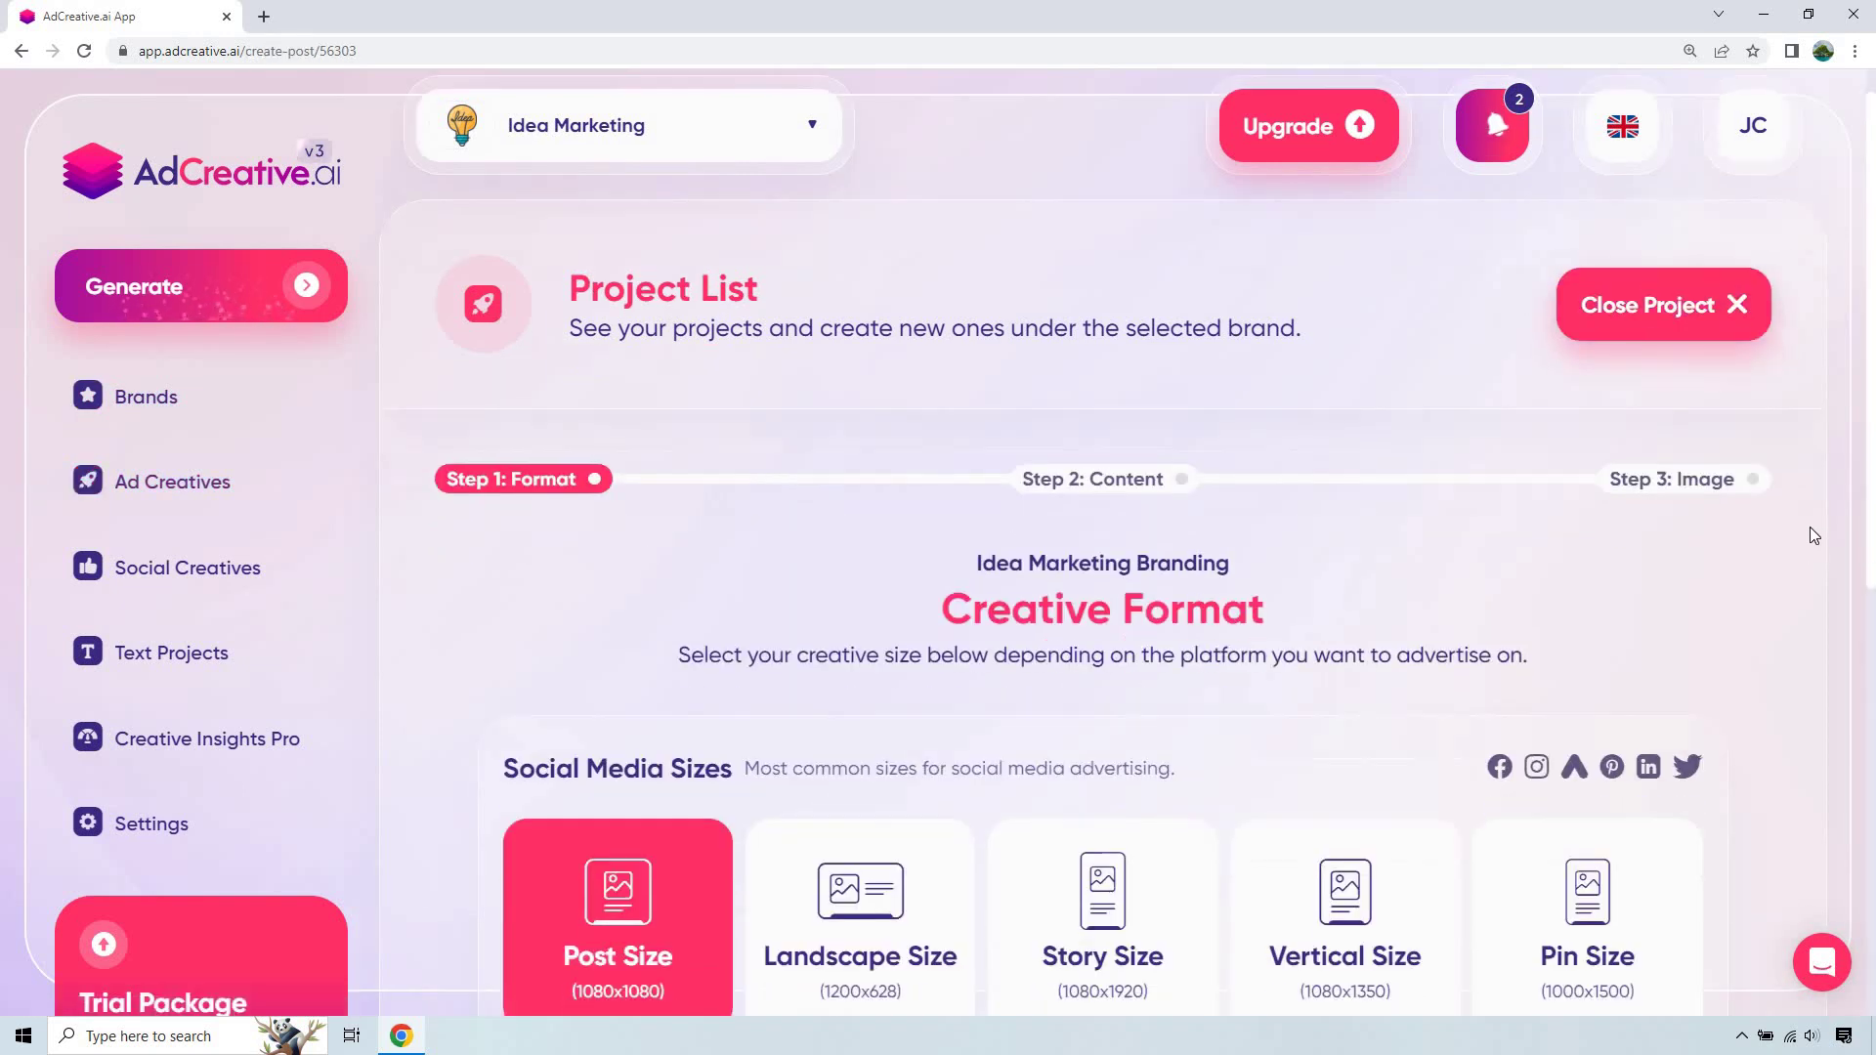
scroll(1790, 466, "down", 1)
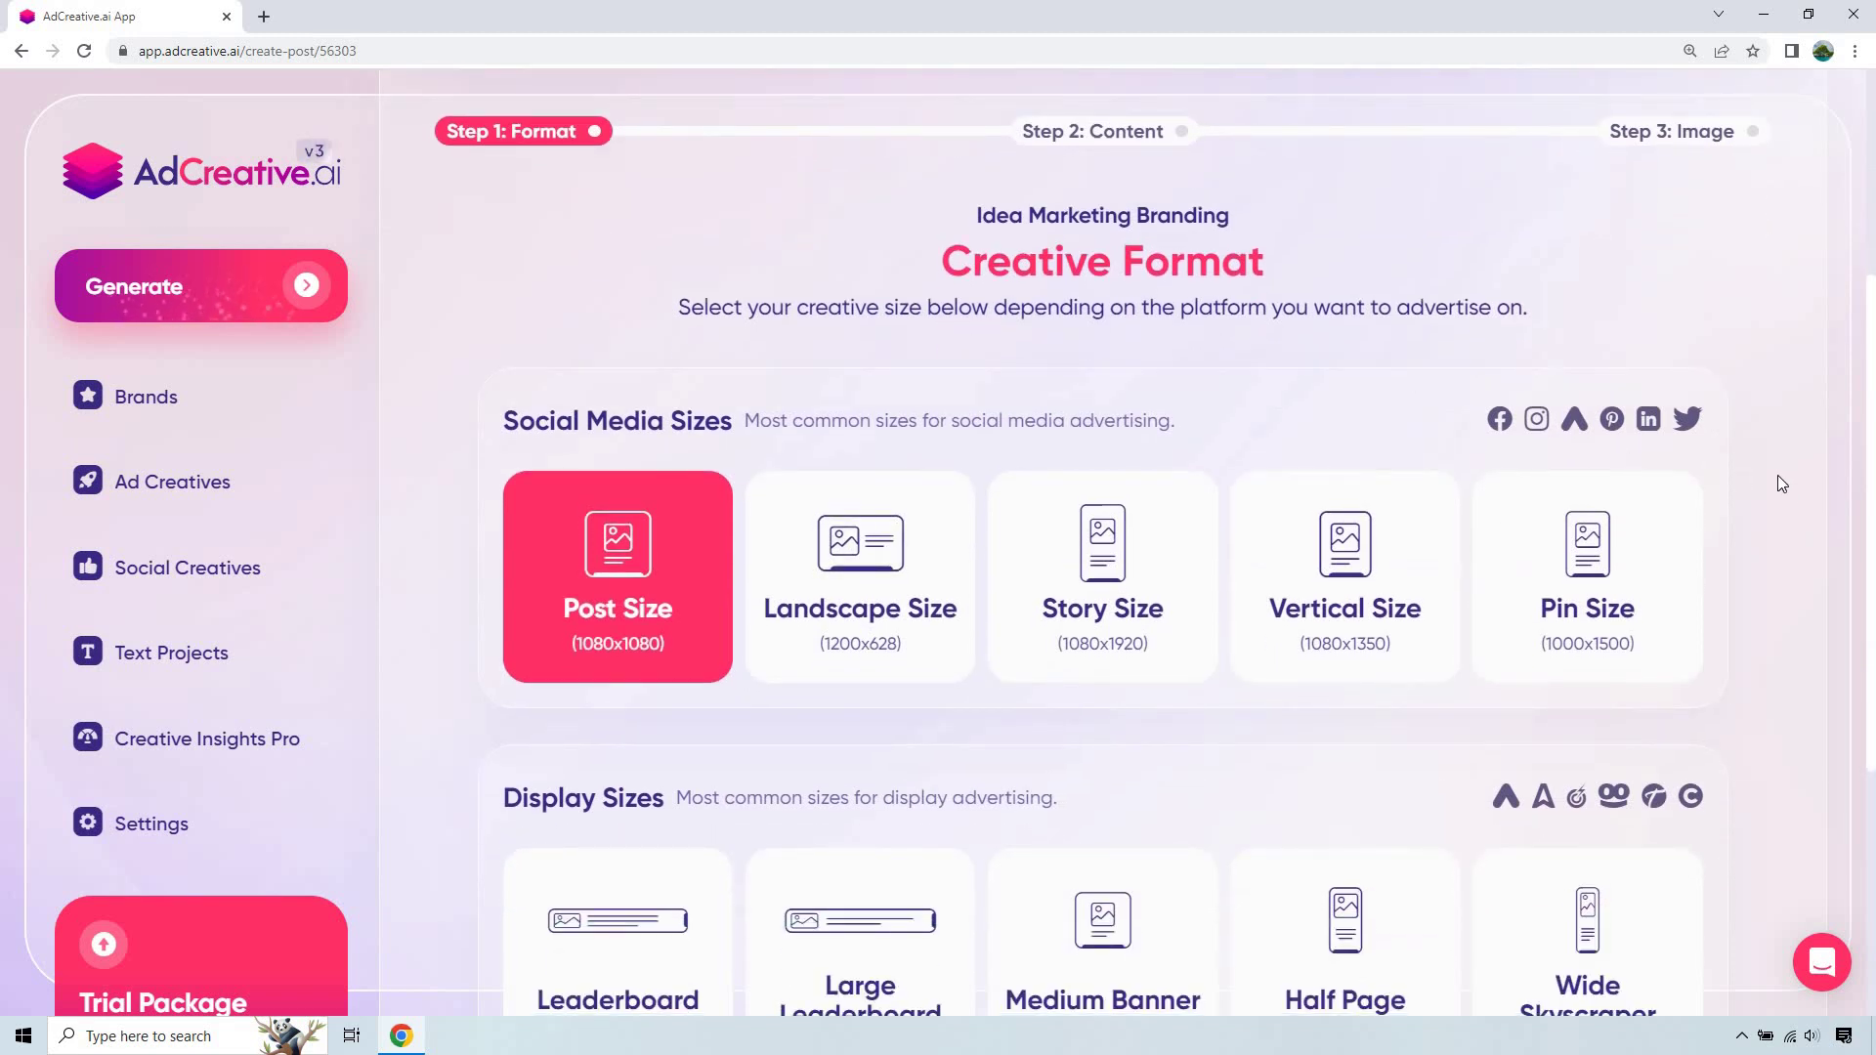
scroll(1776, 476, "down", 1)
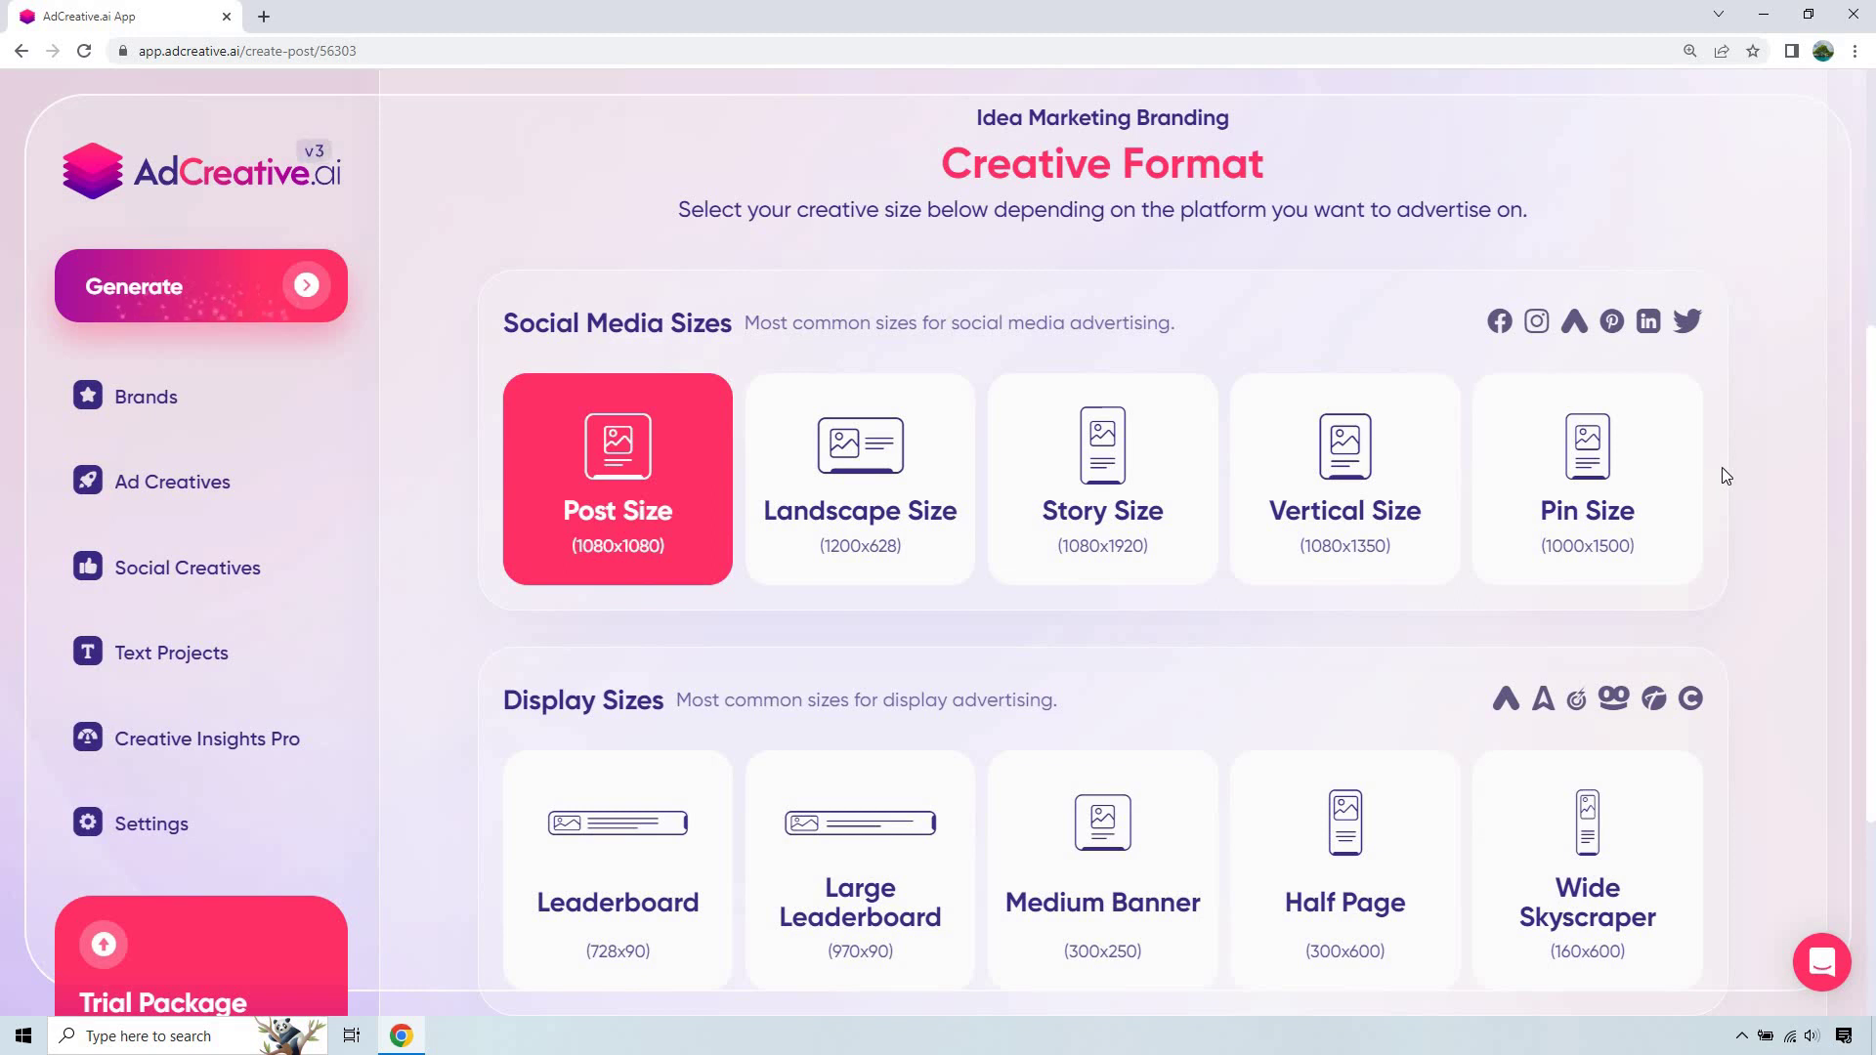
Check the project description, set the target audience to "Small business owners" and save the format step.
scroll(1328, 560, "down", 4)
left_click(995, 739)
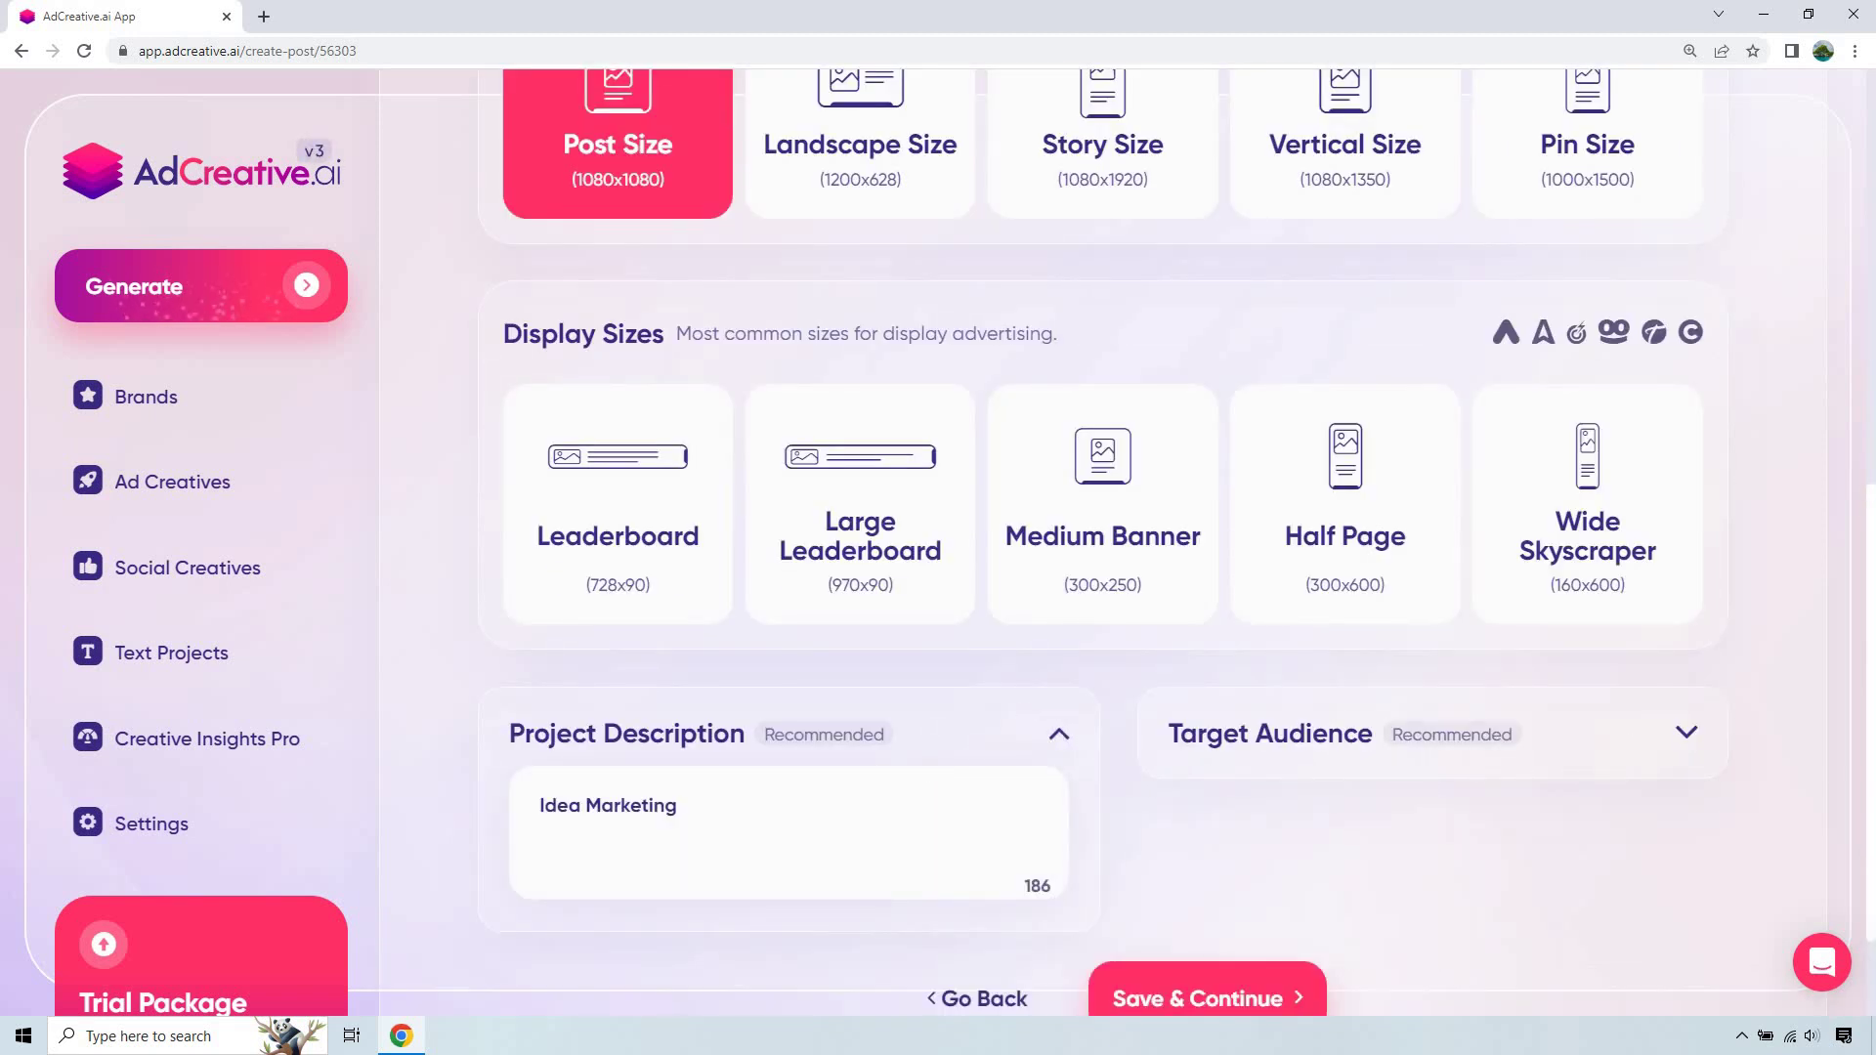
left_click(1683, 733)
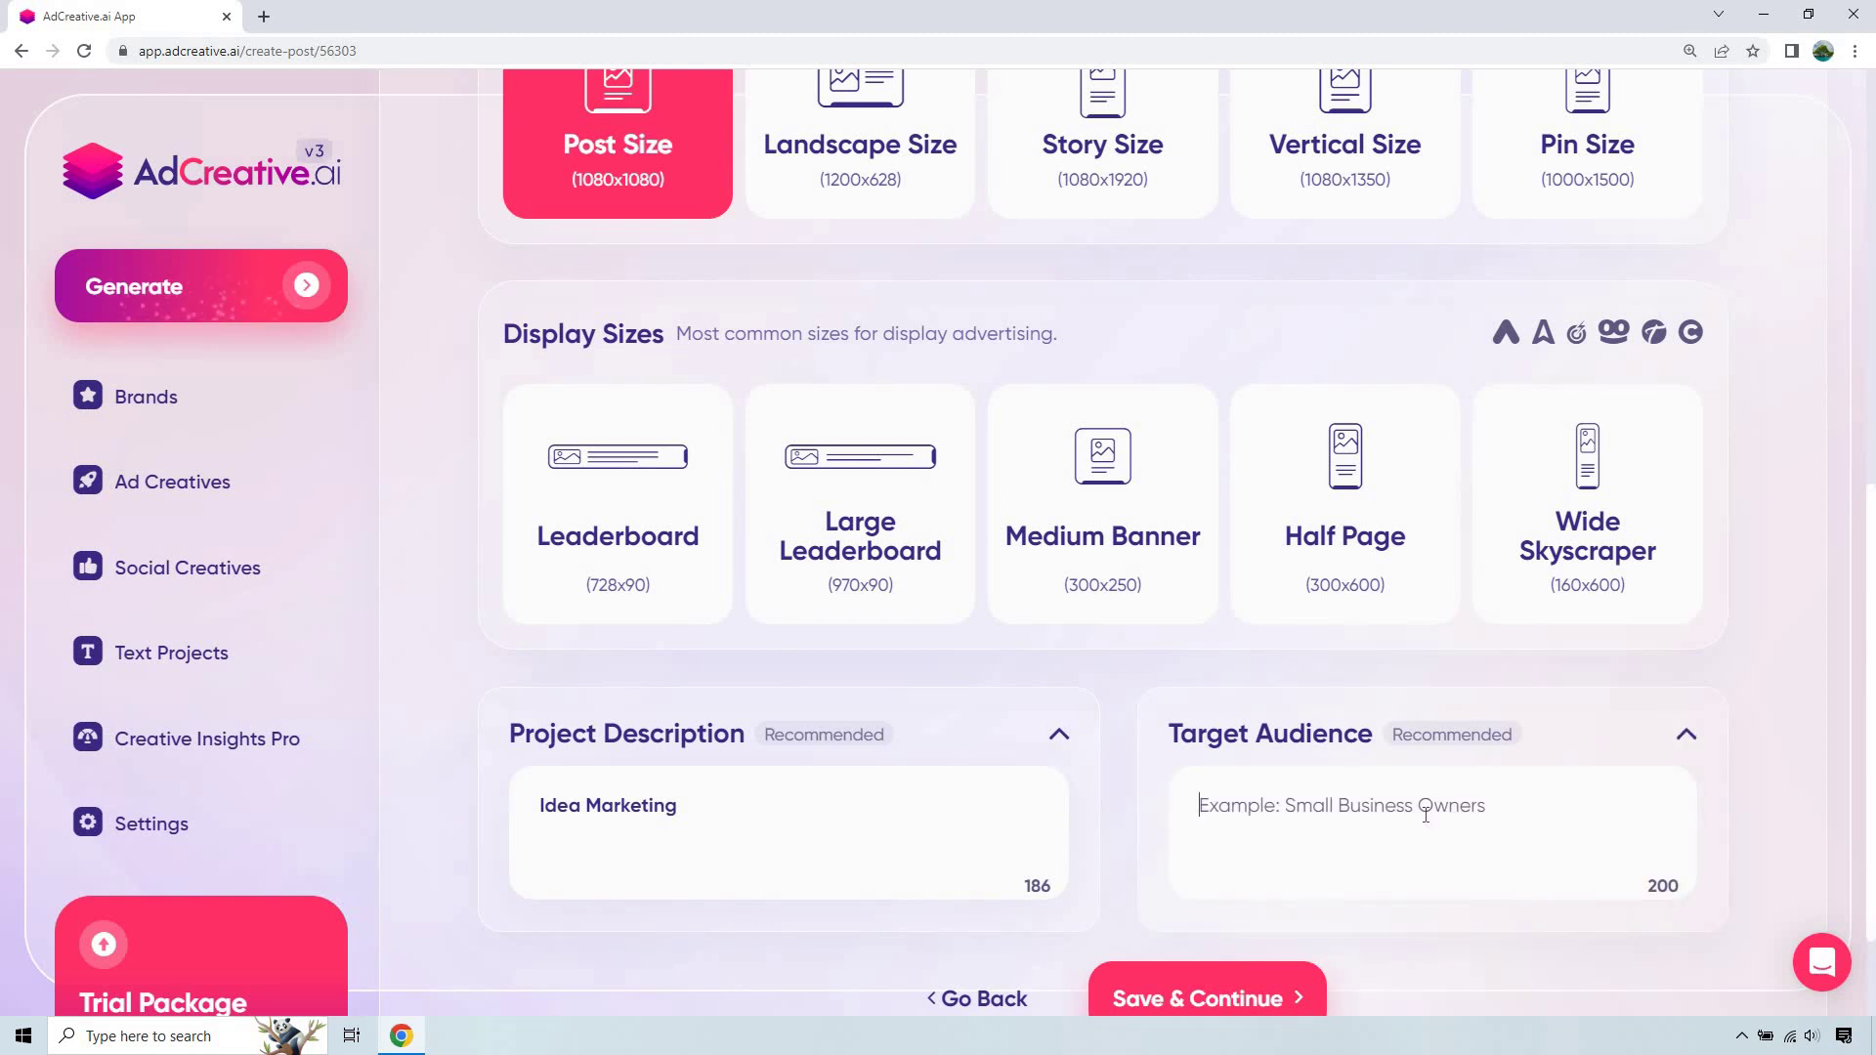
type("Small business owners")
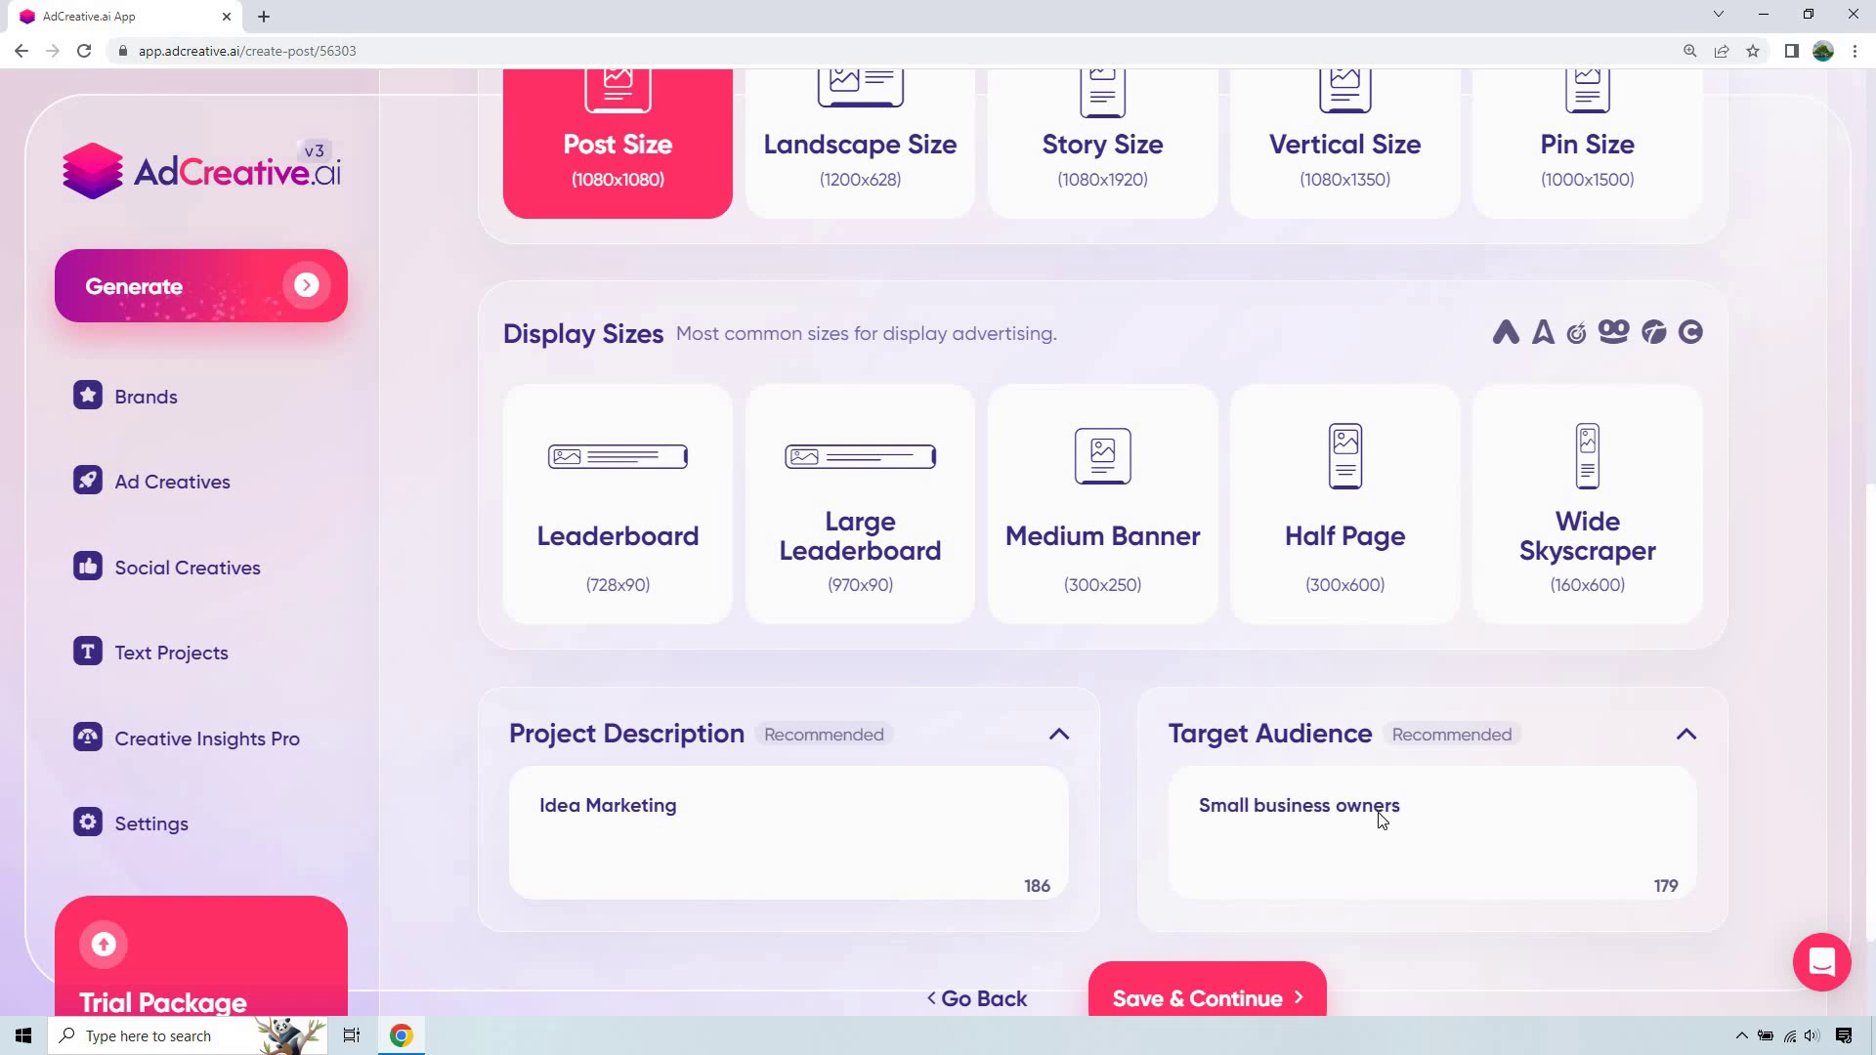
scroll(1309, 860, "down", 1)
left_click(1258, 901)
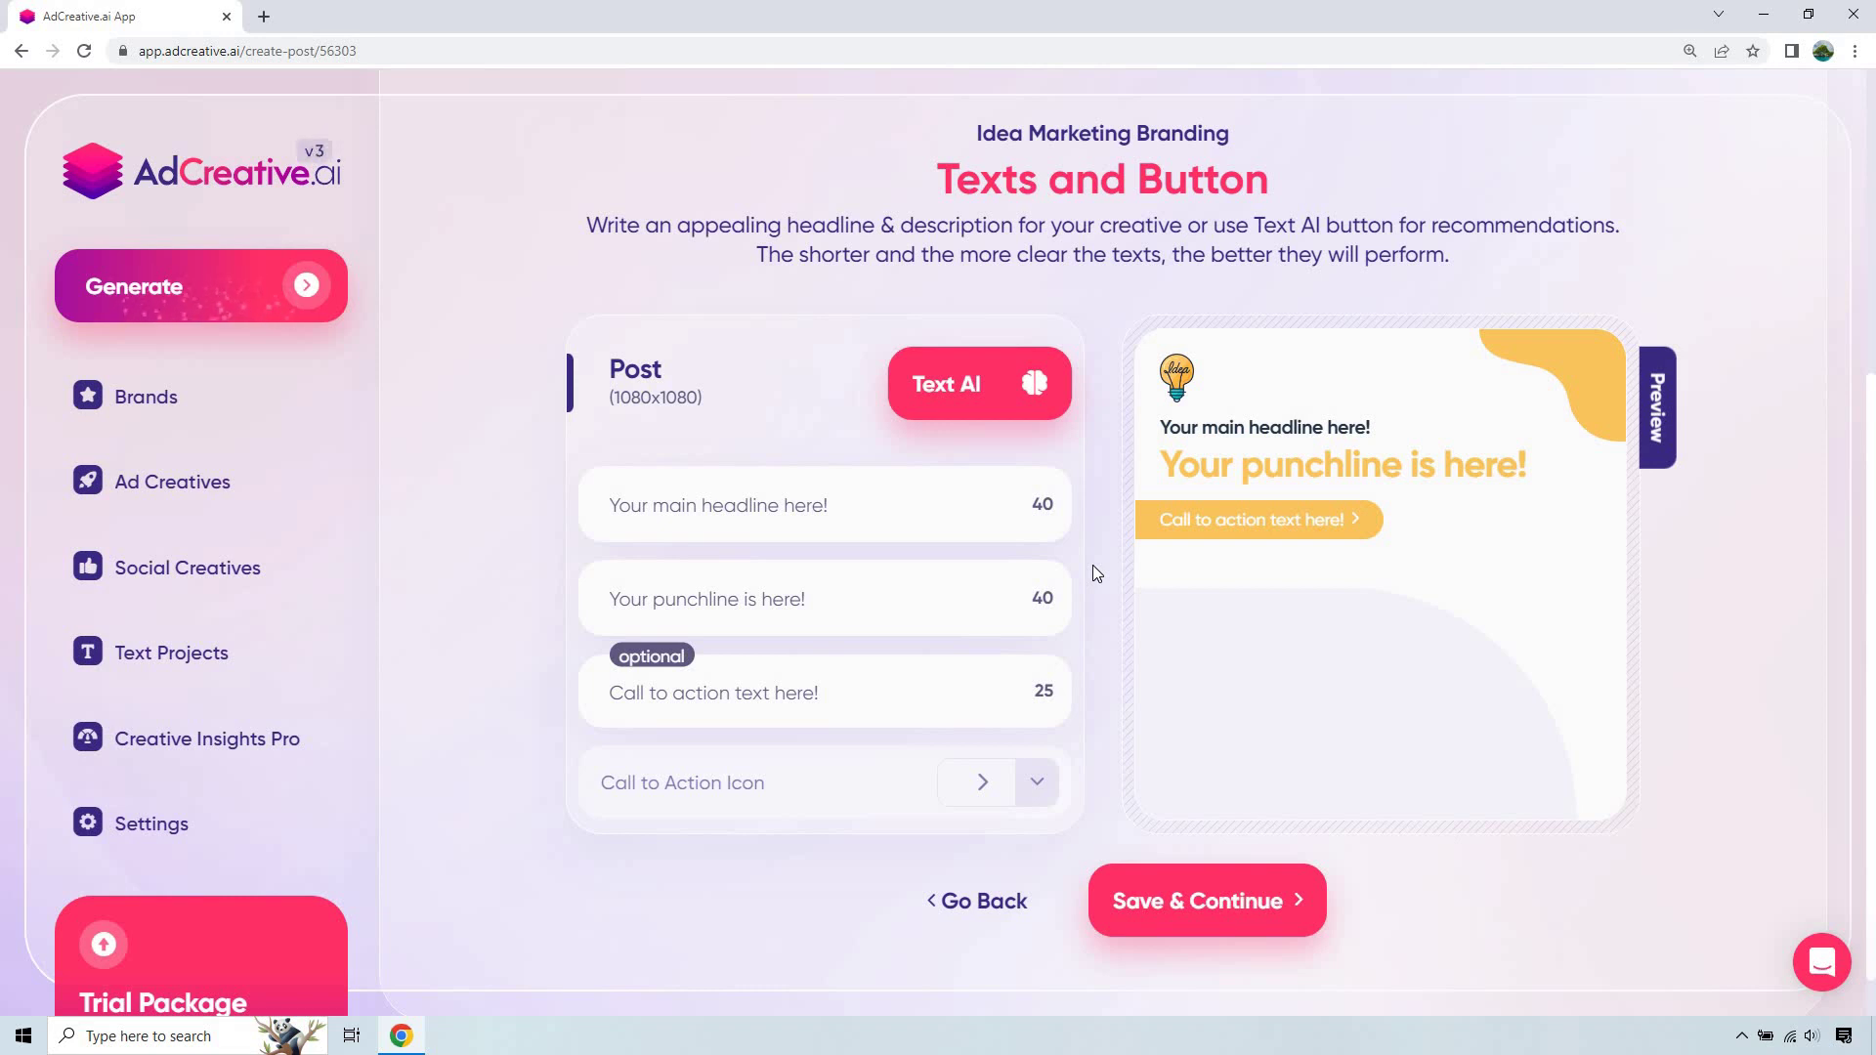
Fill the post texts using Text AI: "Grow Your Business with Idea Marketing", "Allow Us To Do Your Marketing For You" and "See How It Works Here".
left_click(1031, 388)
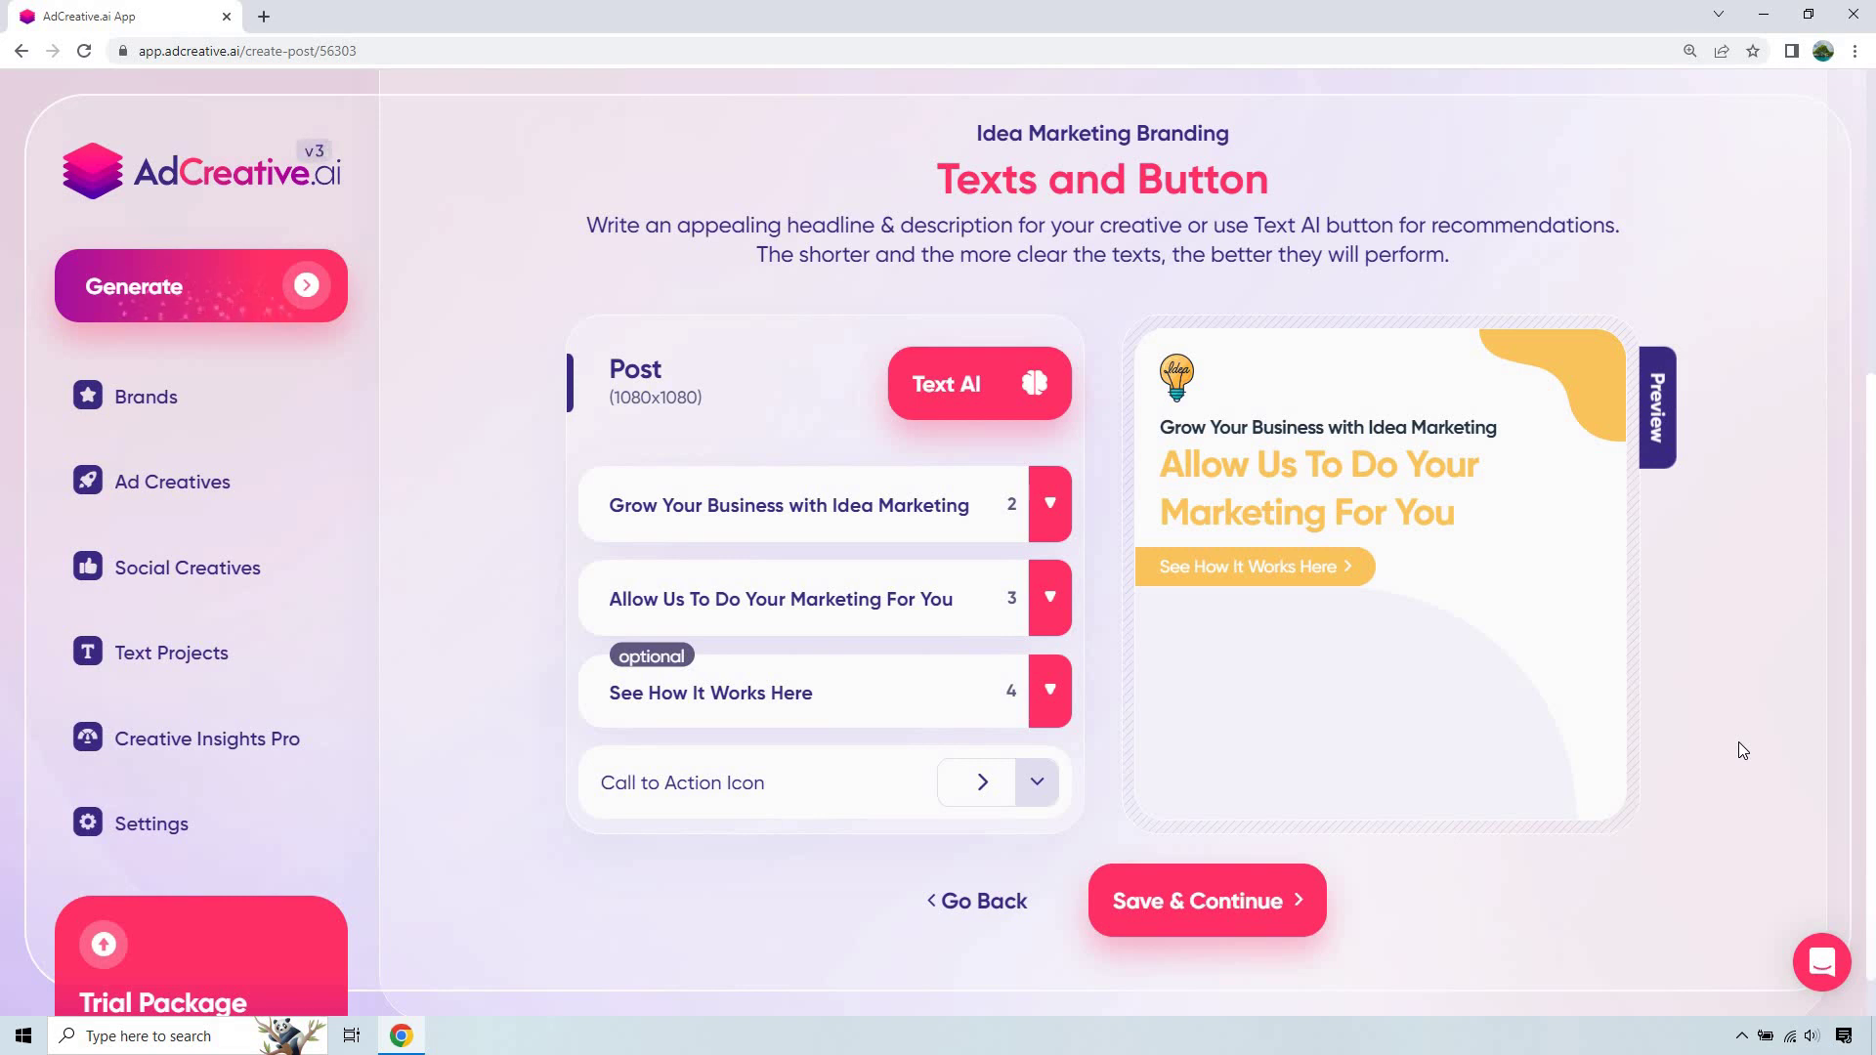
left_click(1261, 909)
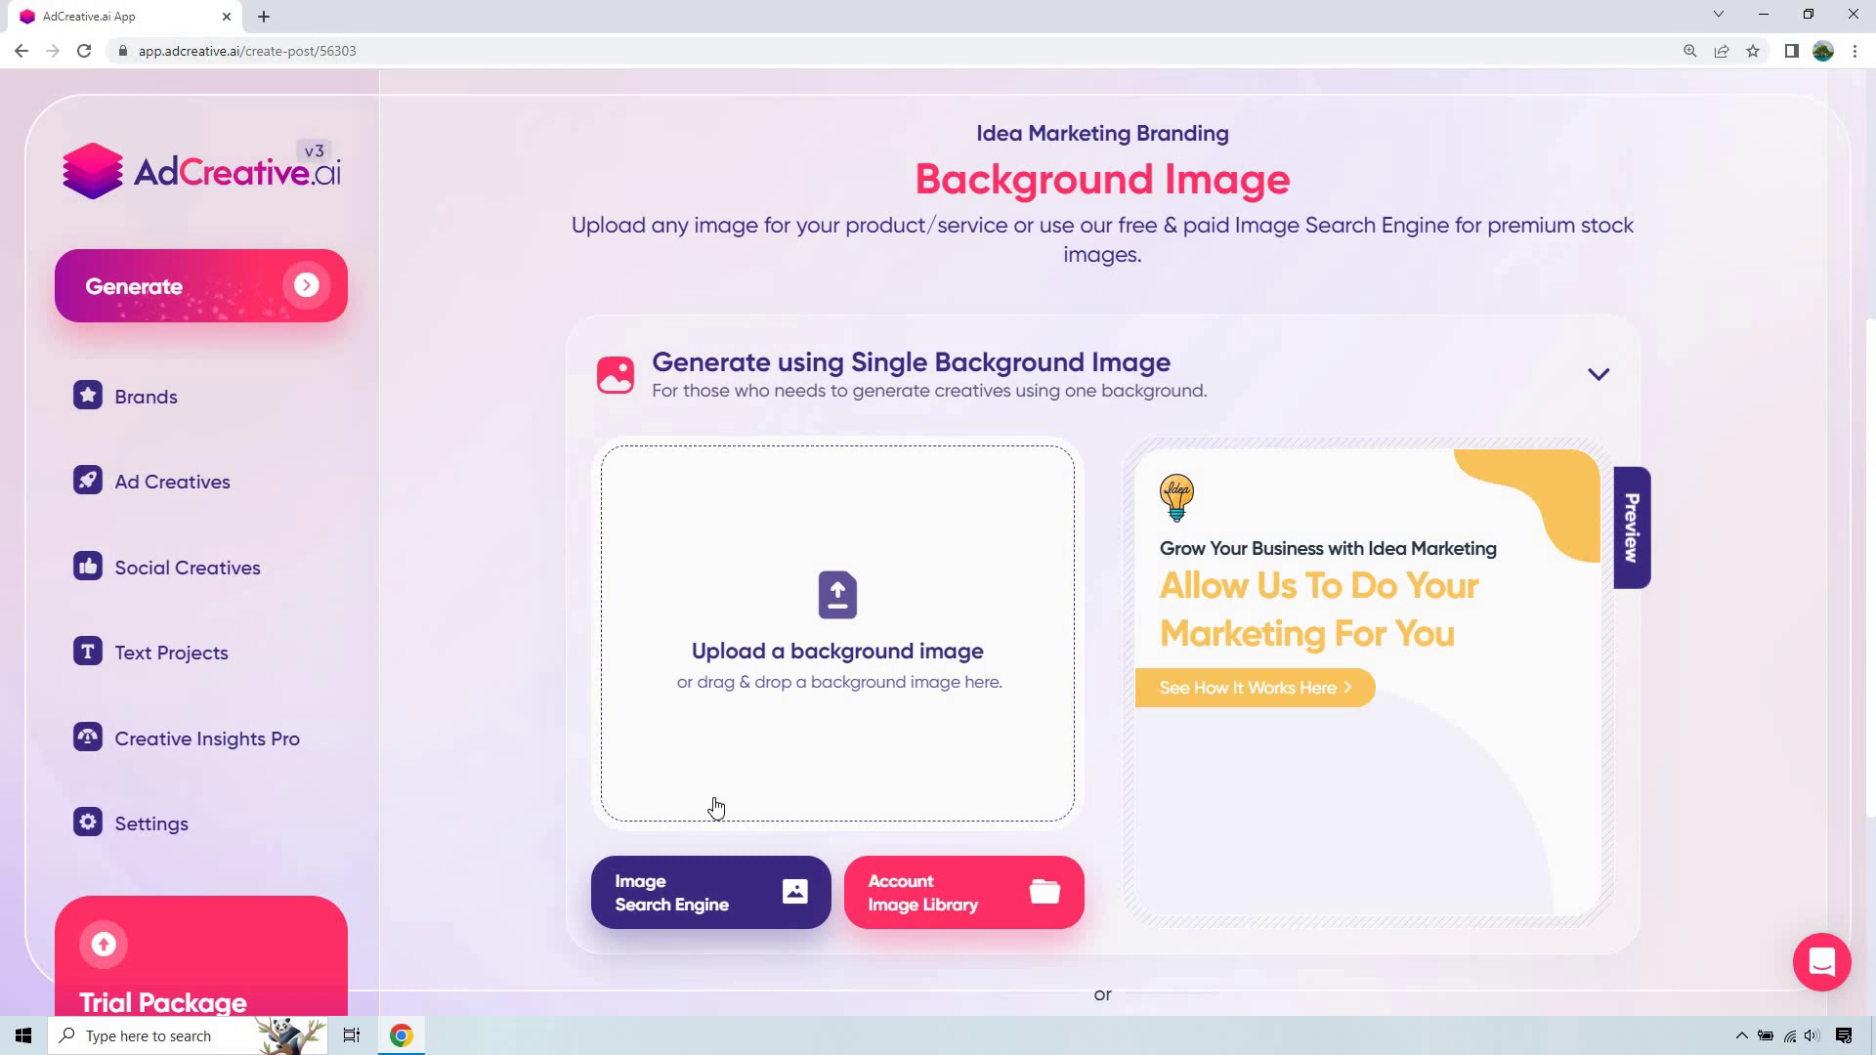
Search the stock image database for "team work" to find a single background image.
left_click(682, 894)
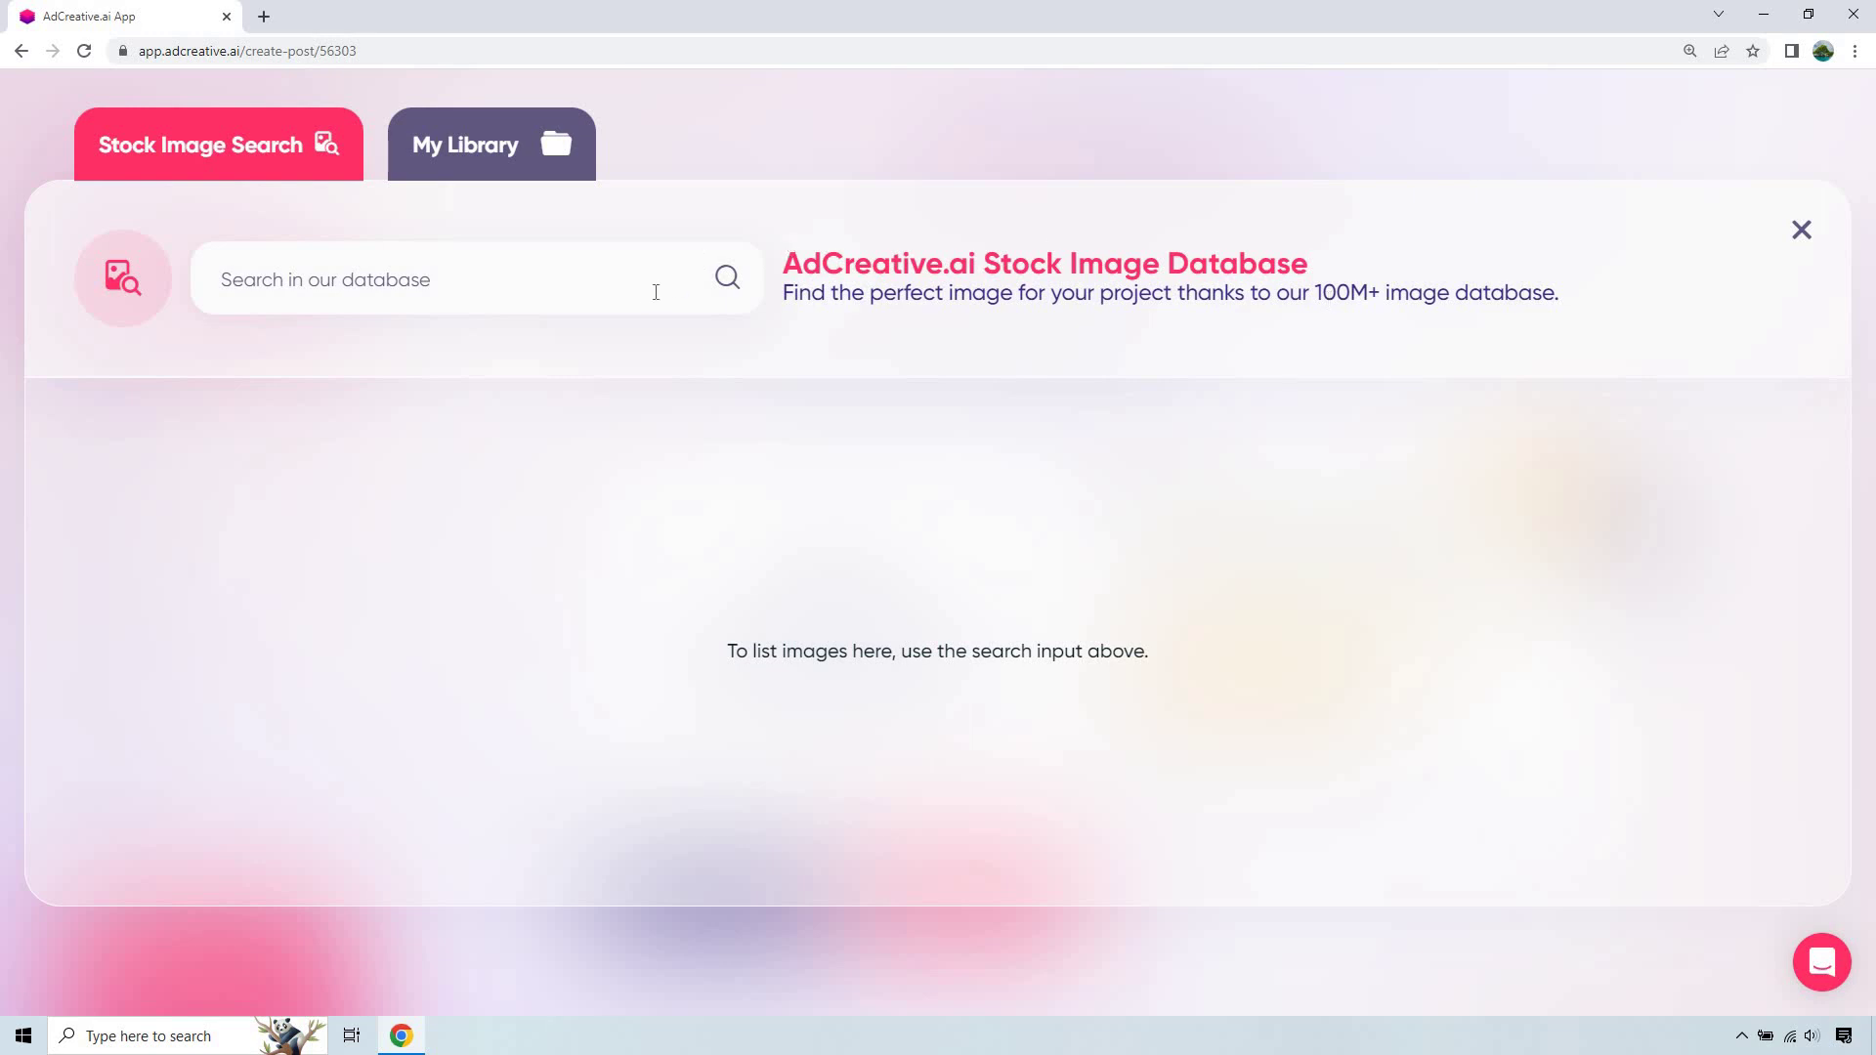
left_click(642, 291)
type("t")
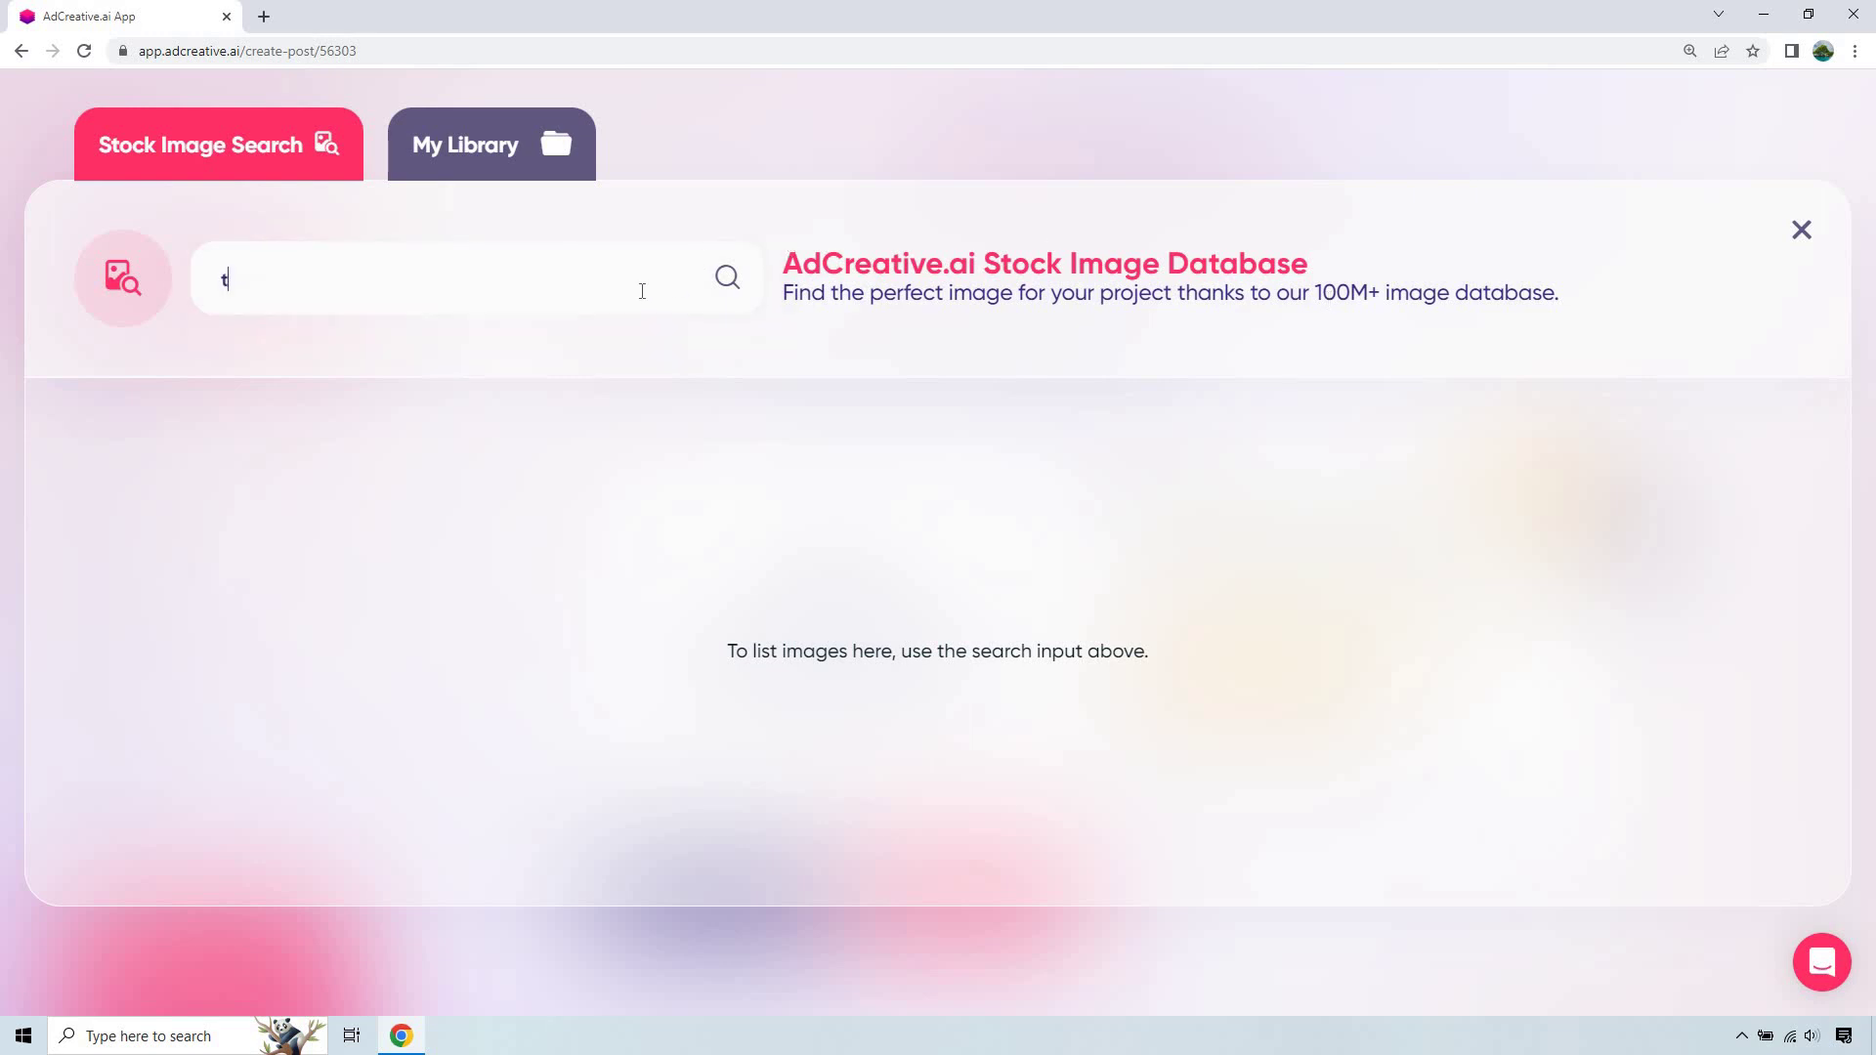
type("eam work")
key("Return")
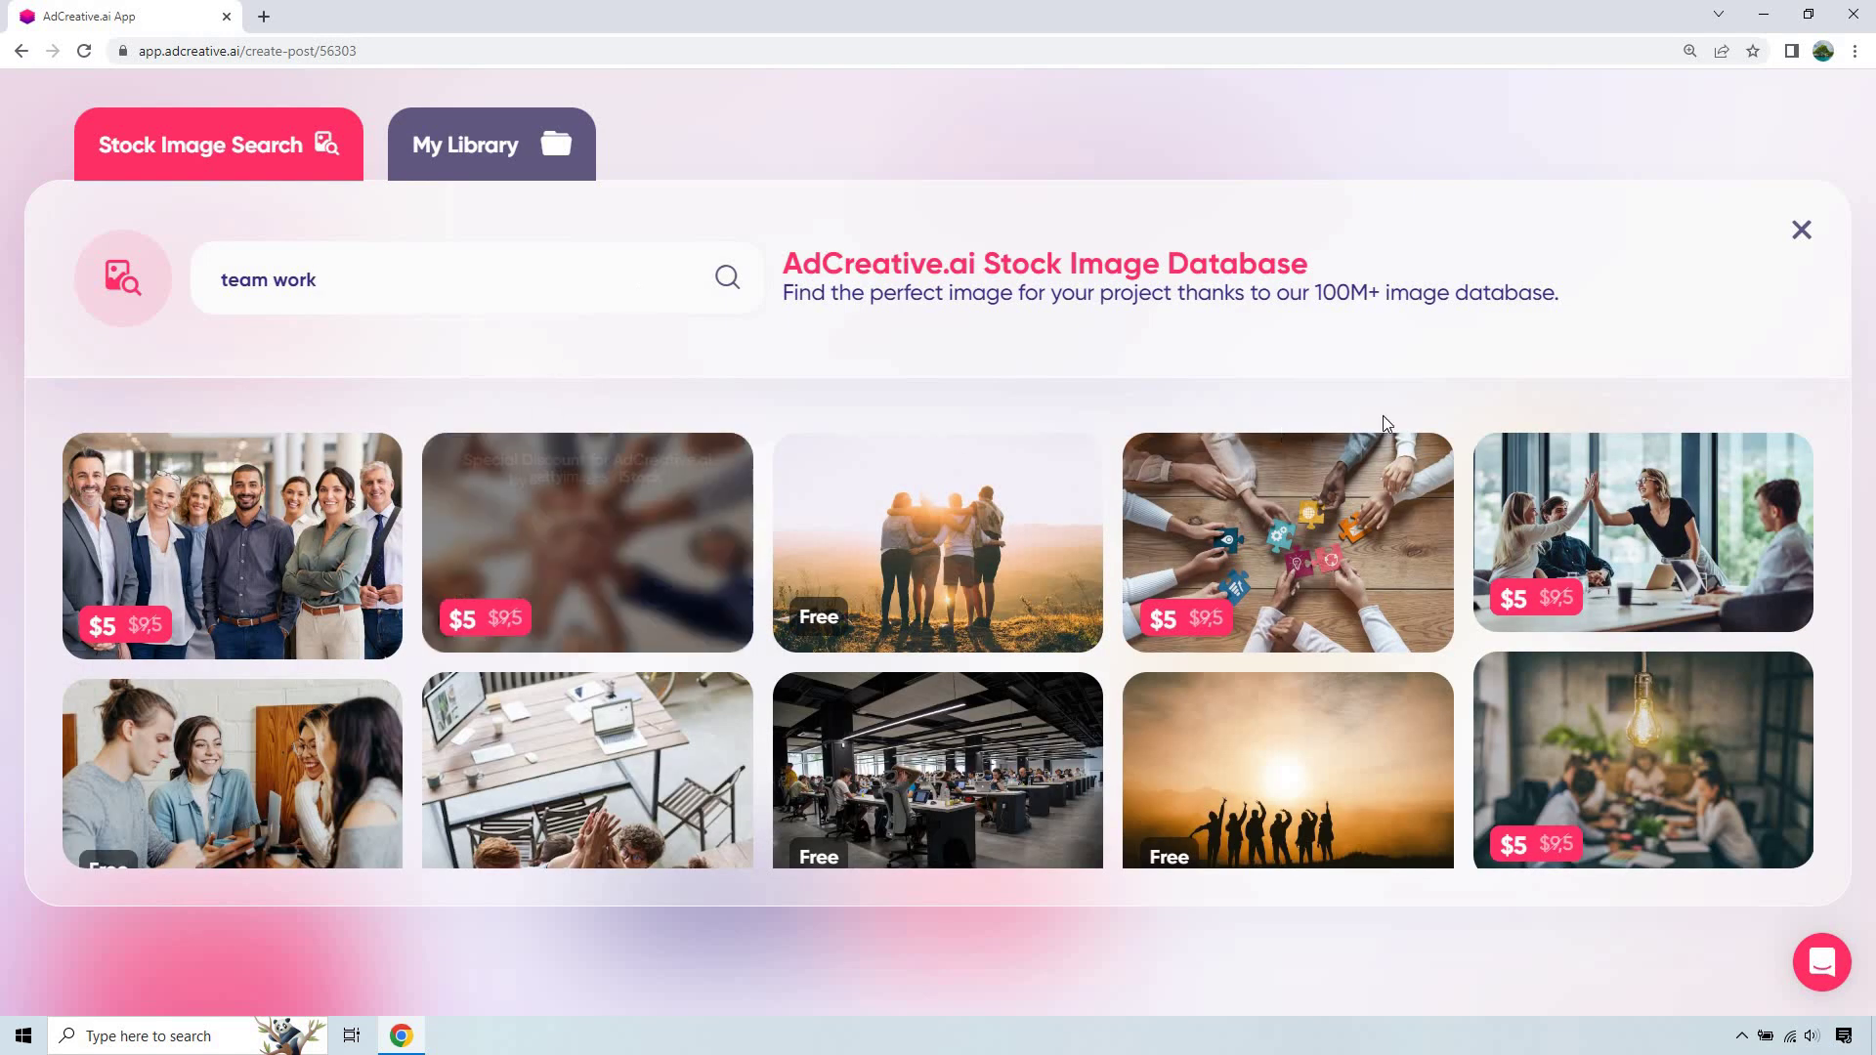
Pick the free photo of hands joined over a desk with a laptop as background and shift its crop area slightly toward the laptop.
scroll(1556, 542, "down", 3)
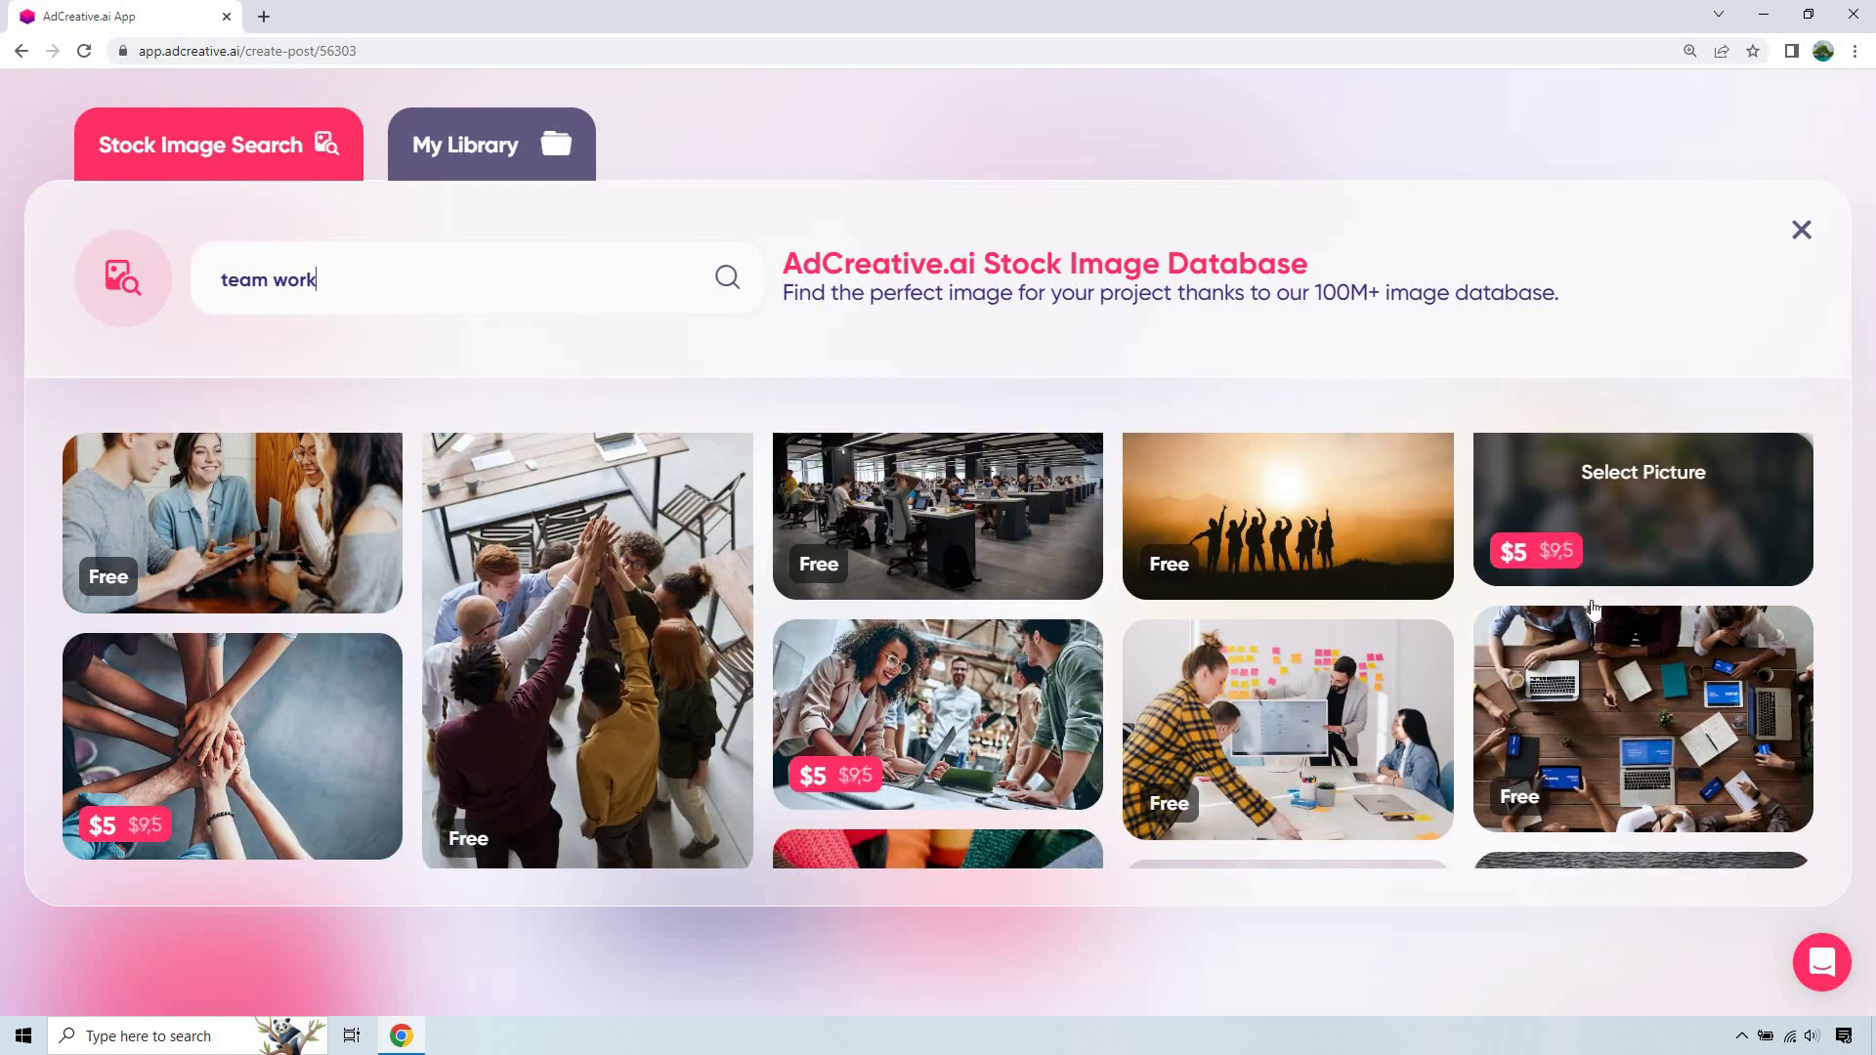
scroll(1593, 601, "down", 1)
scroll(1554, 601, "down", 2)
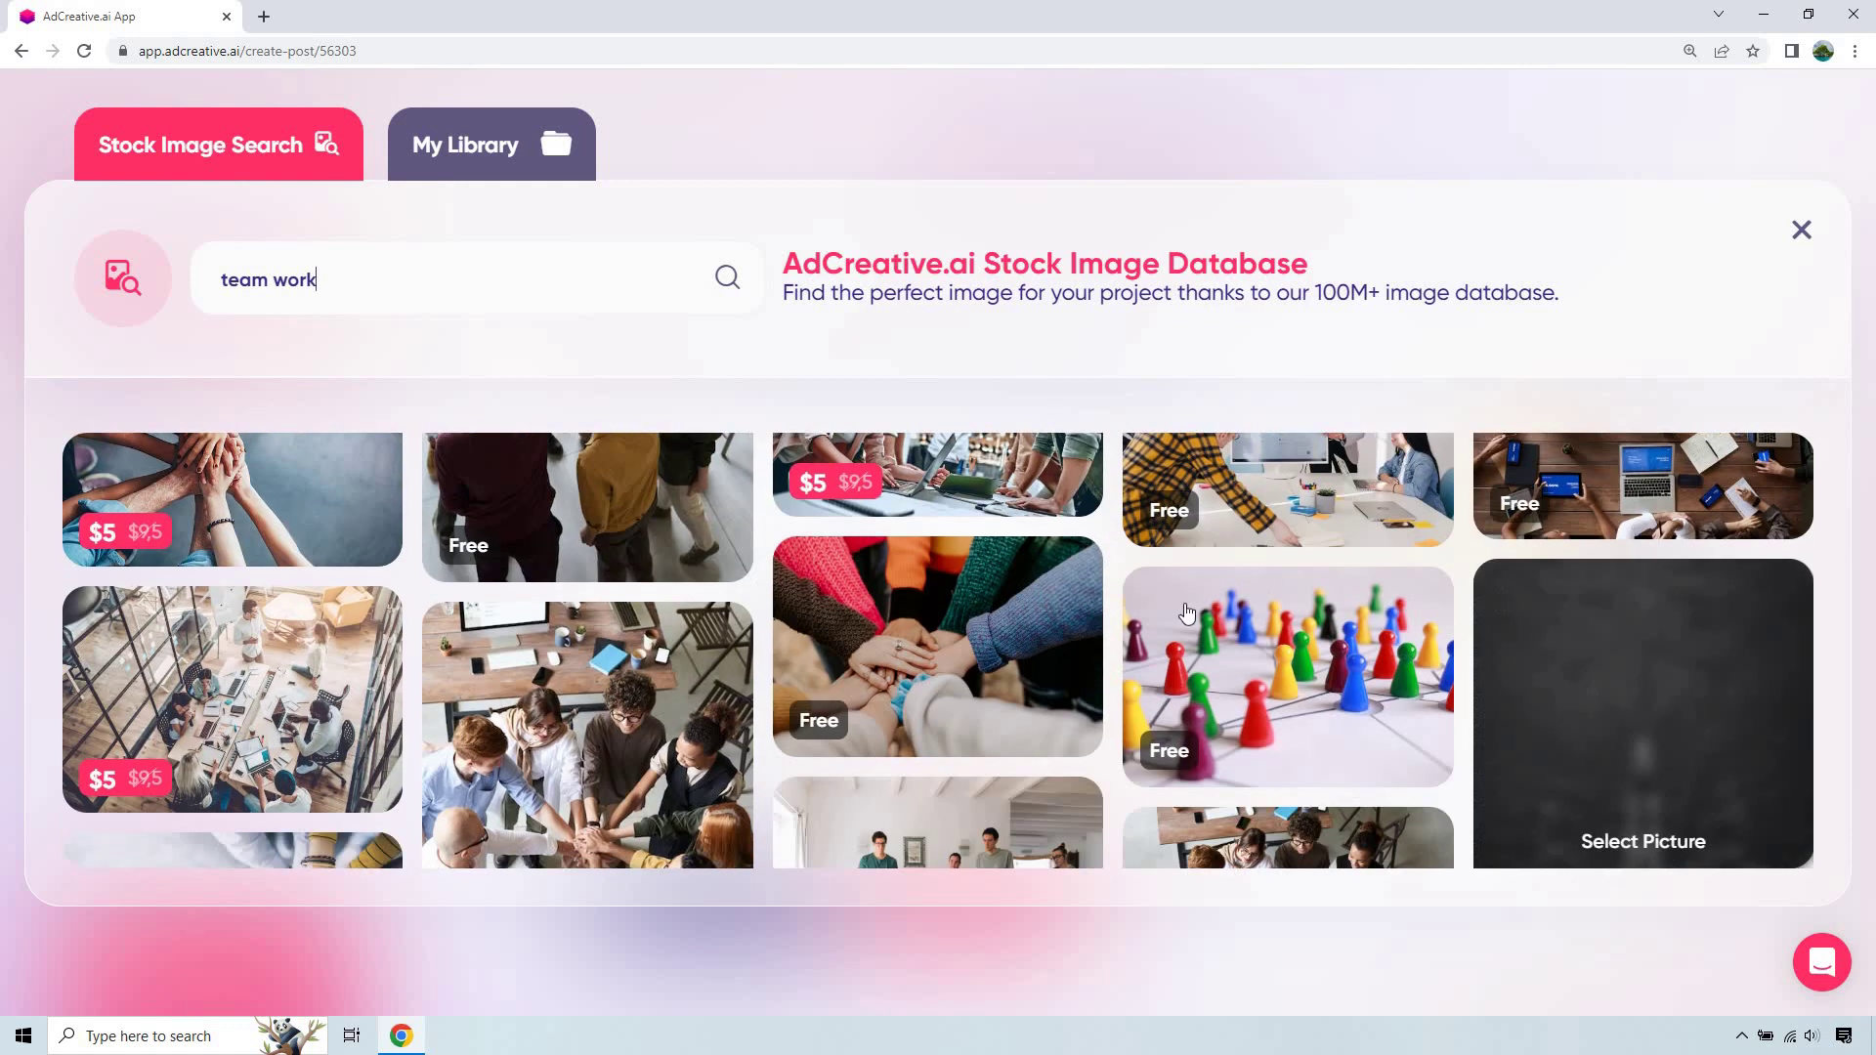
scroll(976, 606, "down", 2)
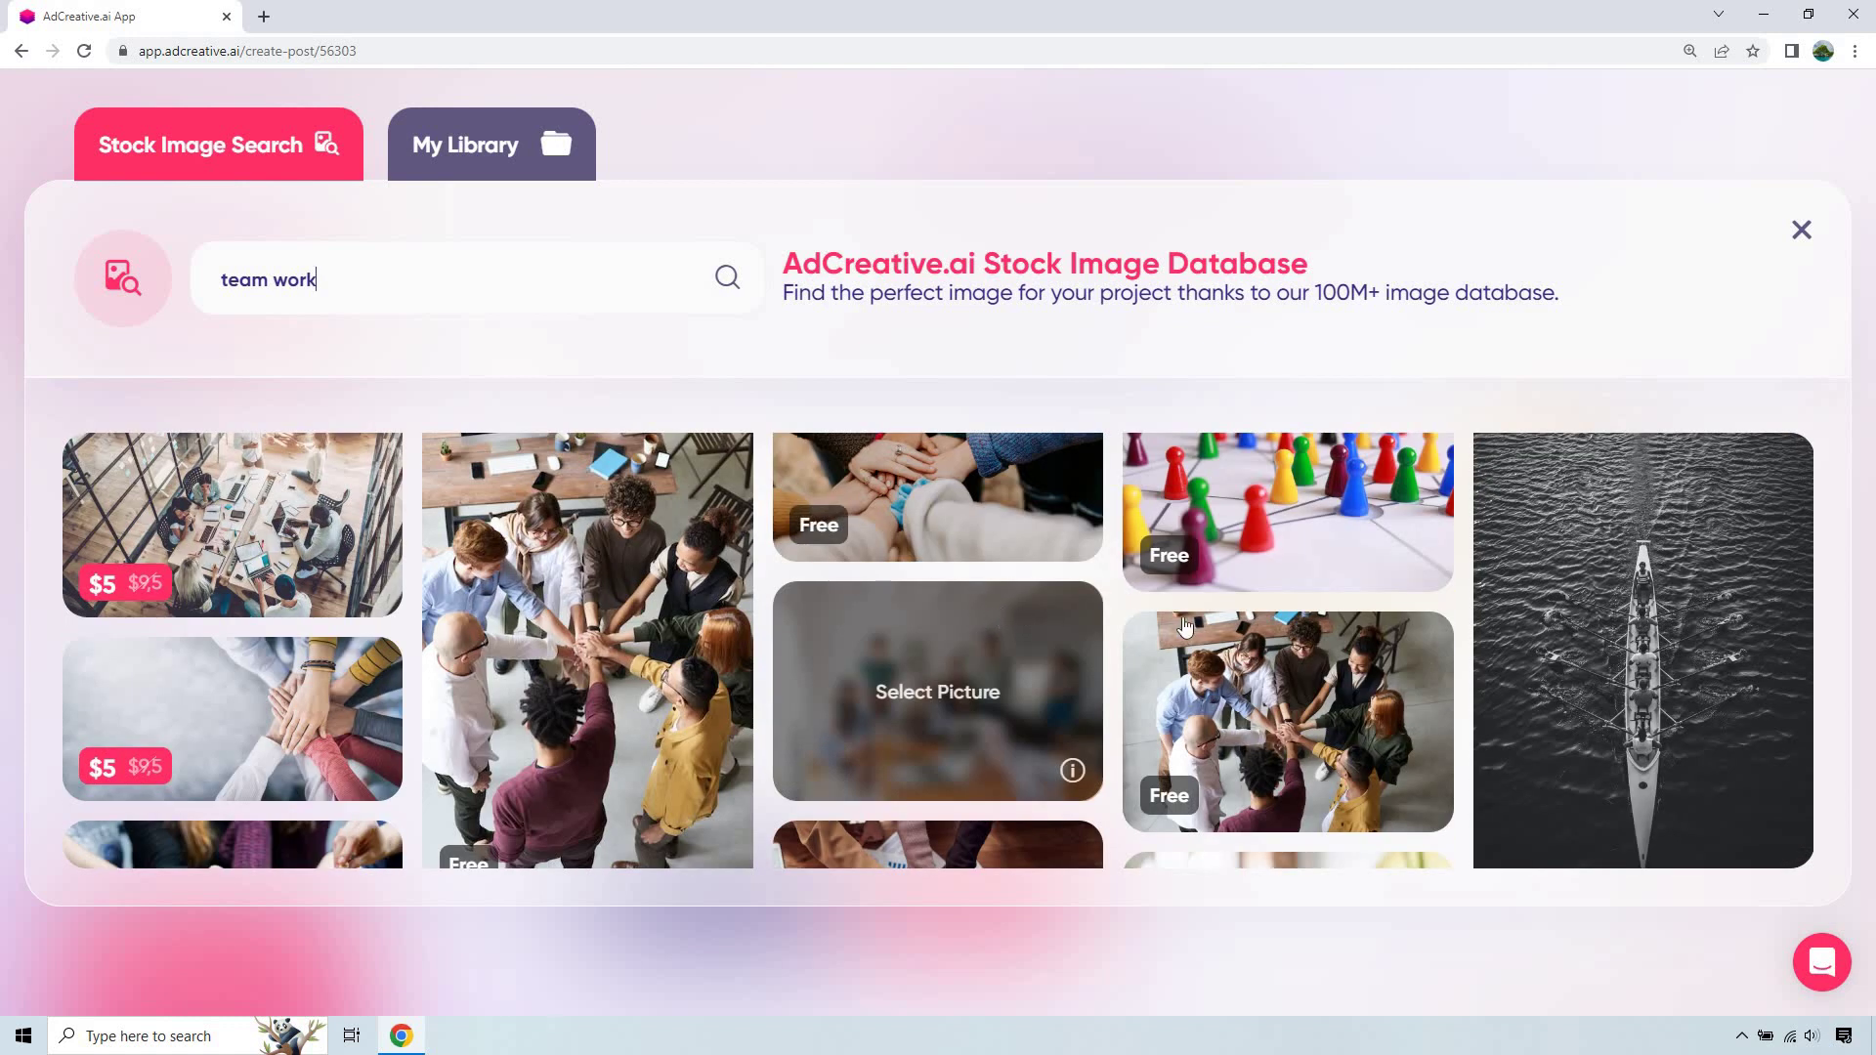
scroll(1114, 586, "down", 5)
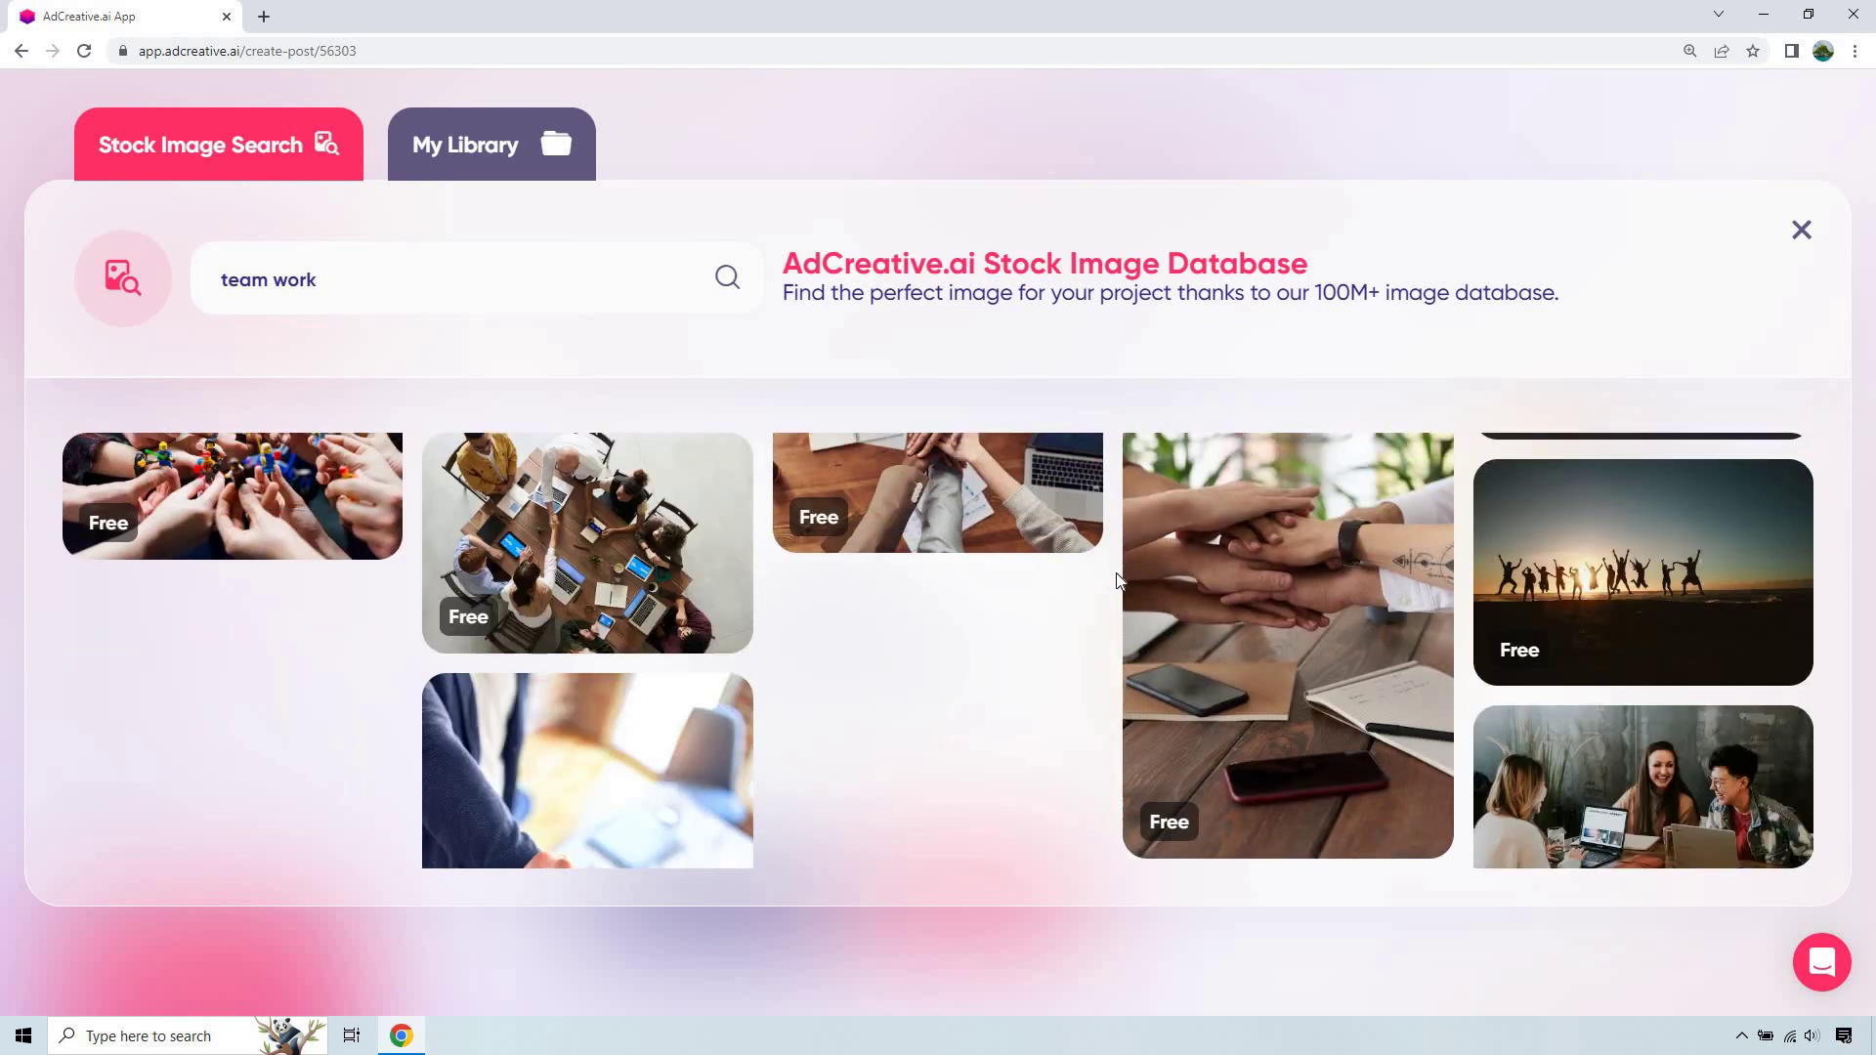
scroll(1117, 581, "up", 1)
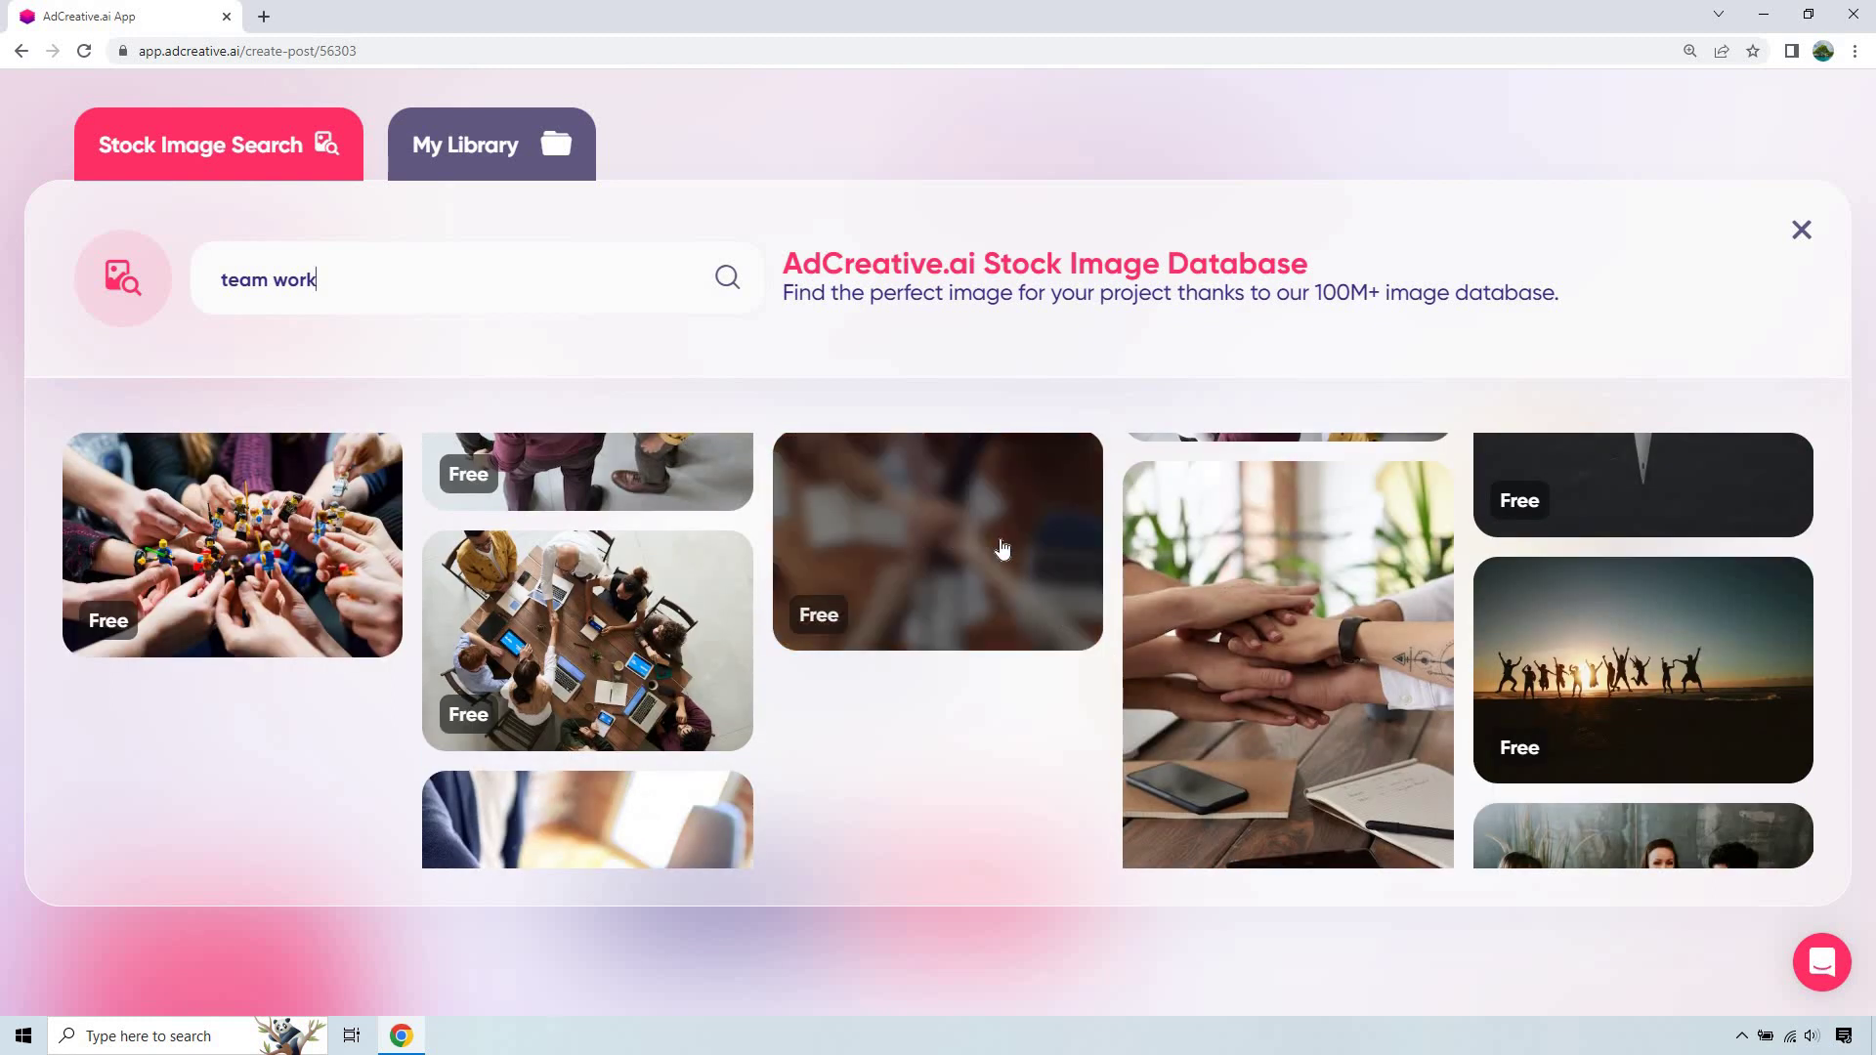
left_click(1003, 546)
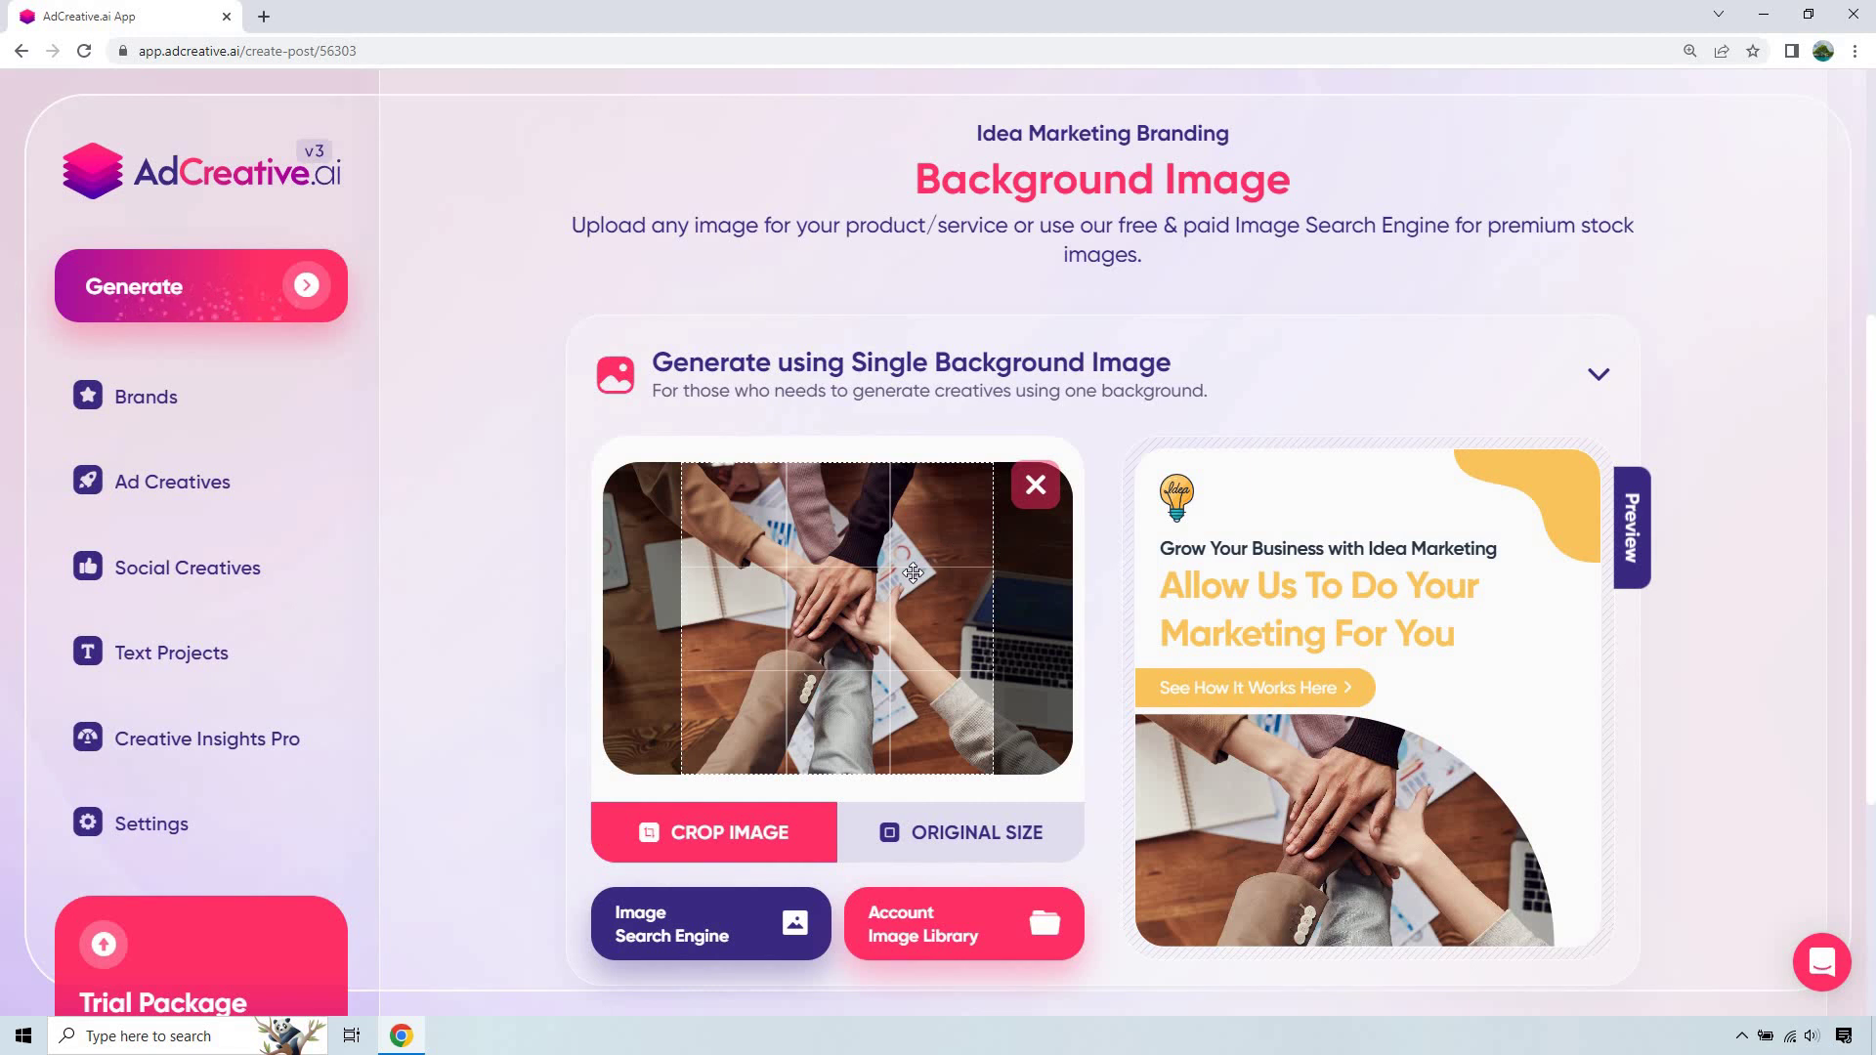
left_click_drag(940, 578, 975, 579)
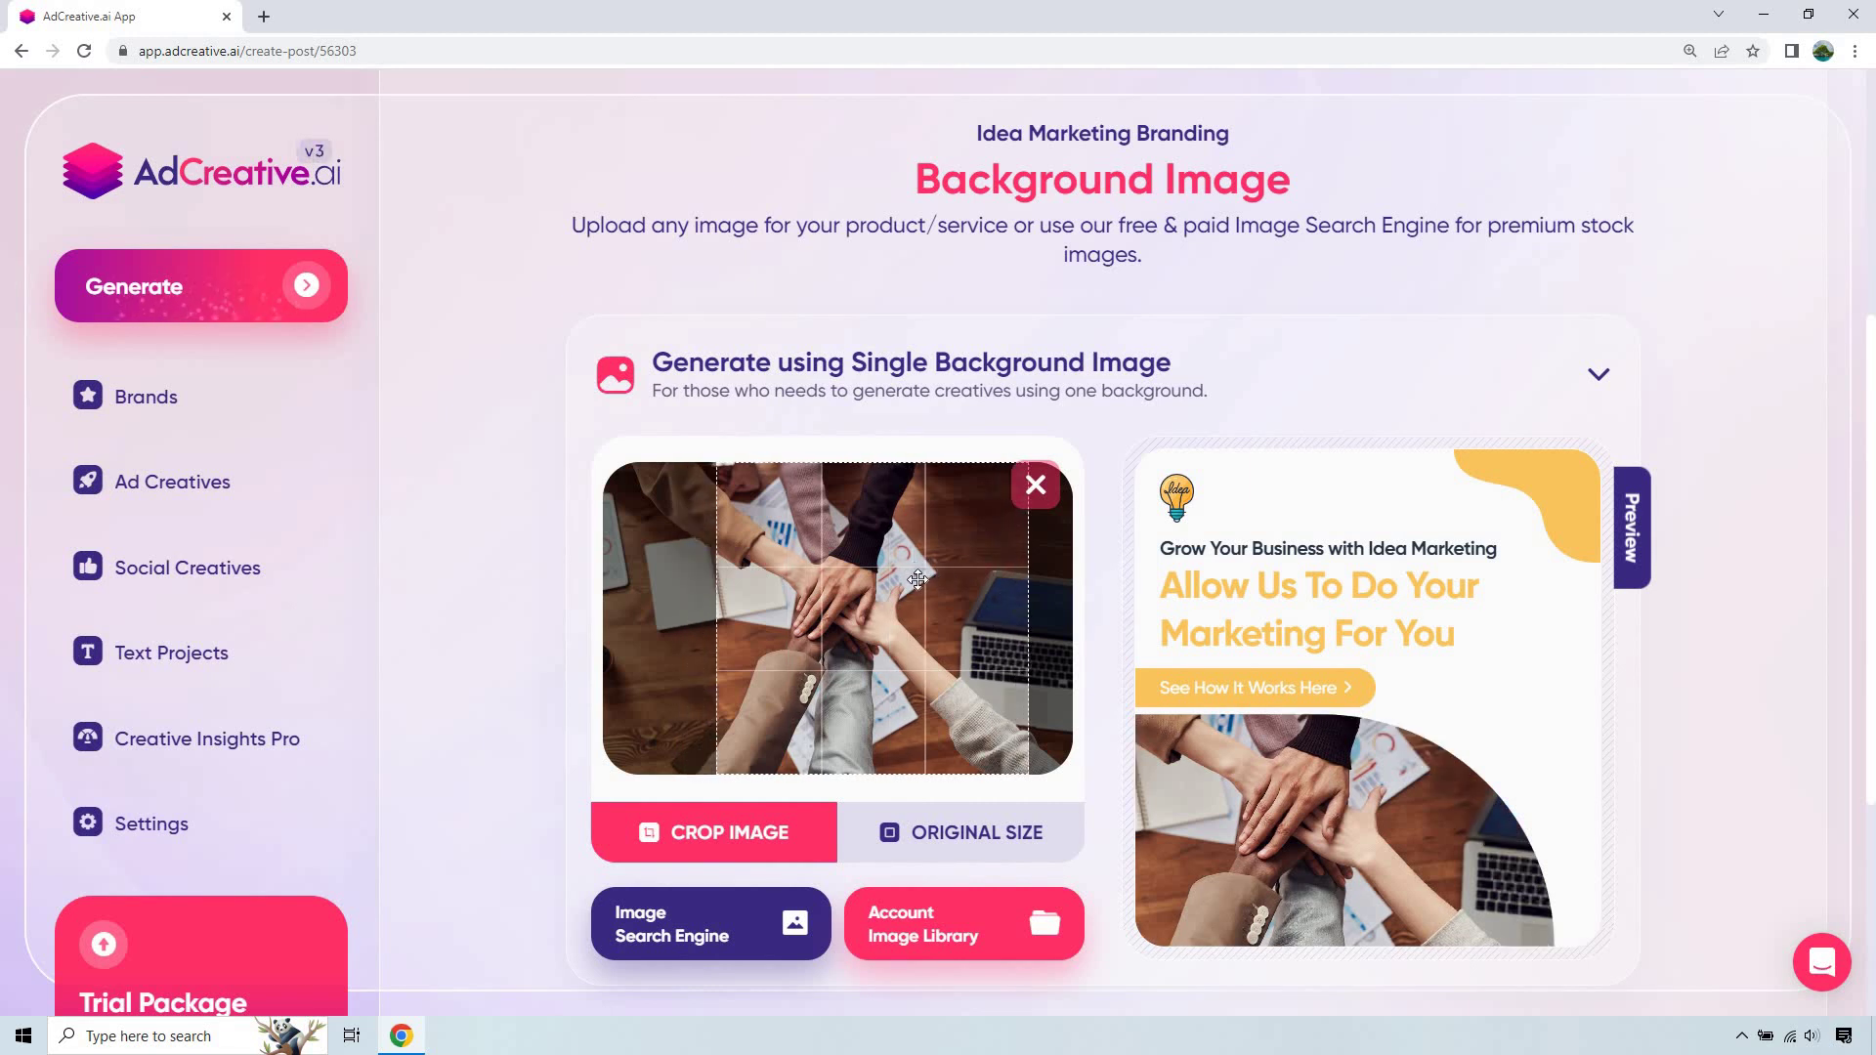
left_click_drag(917, 580, 906, 579)
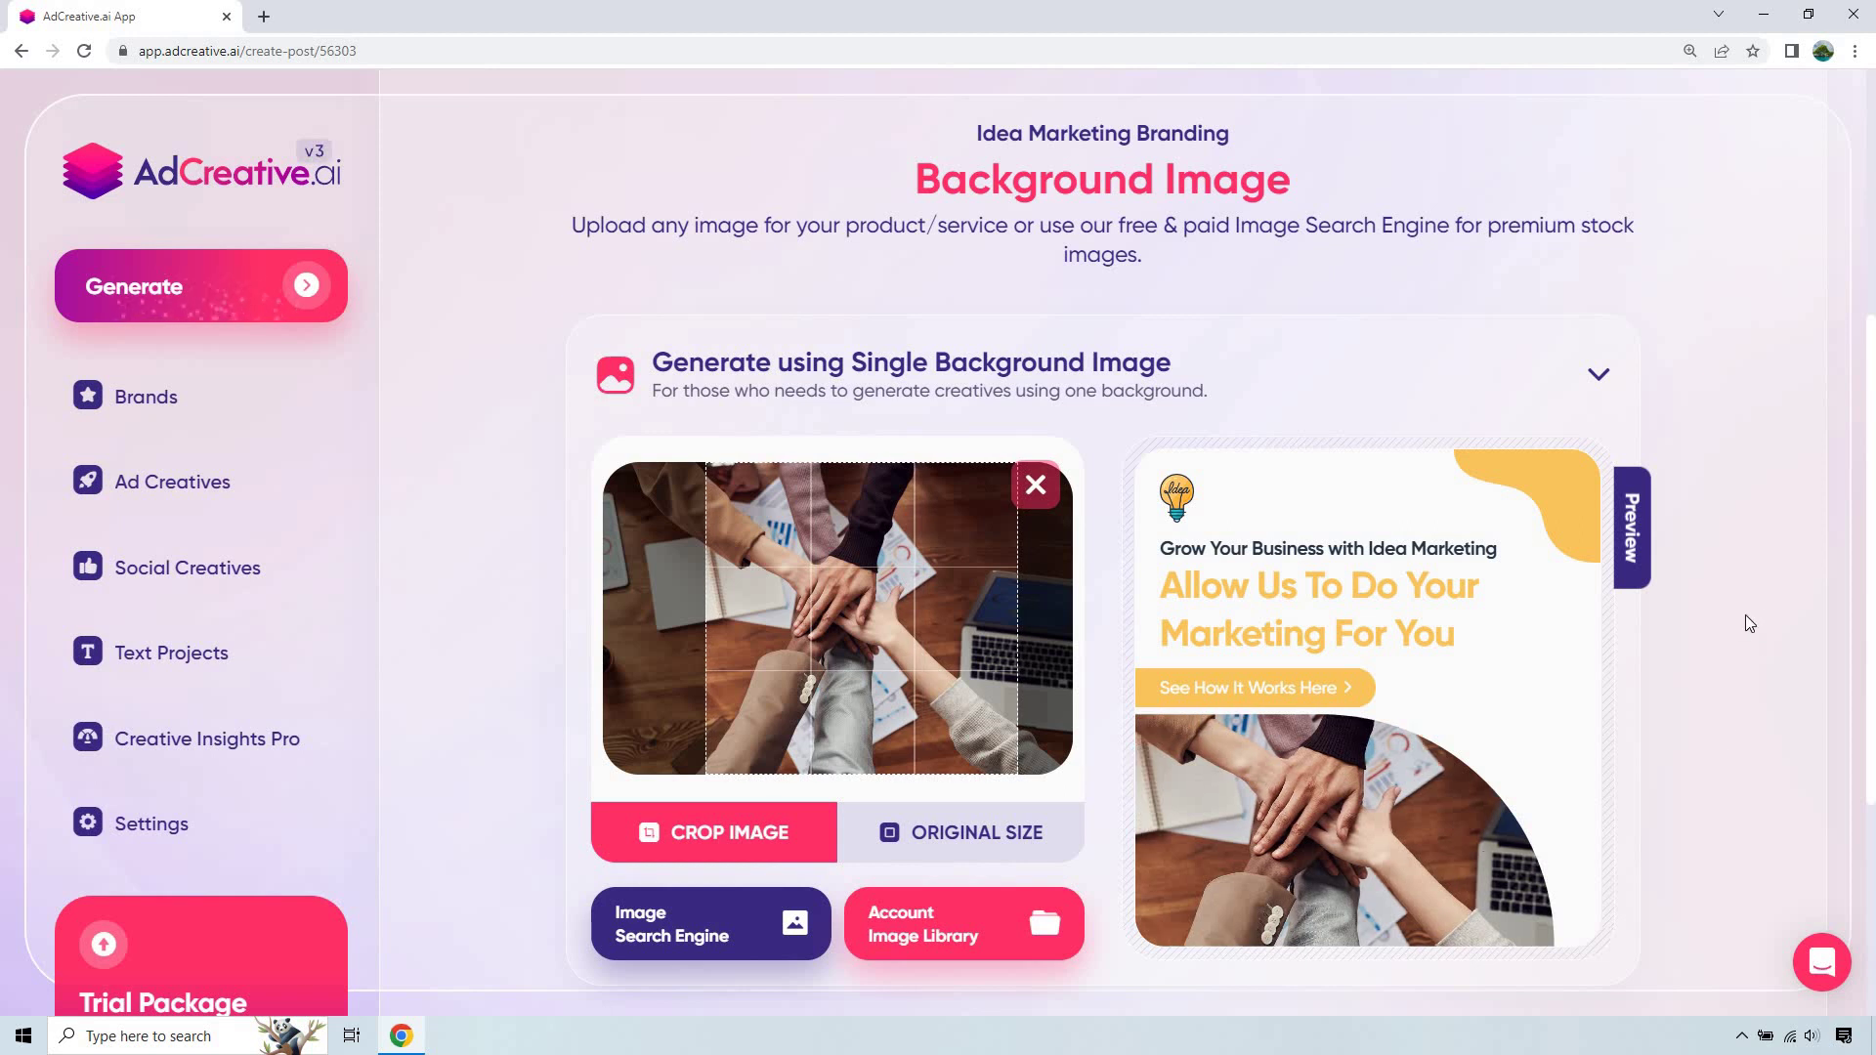
Create the post, saving the project under the name "Idea Marketing" and generating the creatives.
scroll(1760, 567, "down", 4)
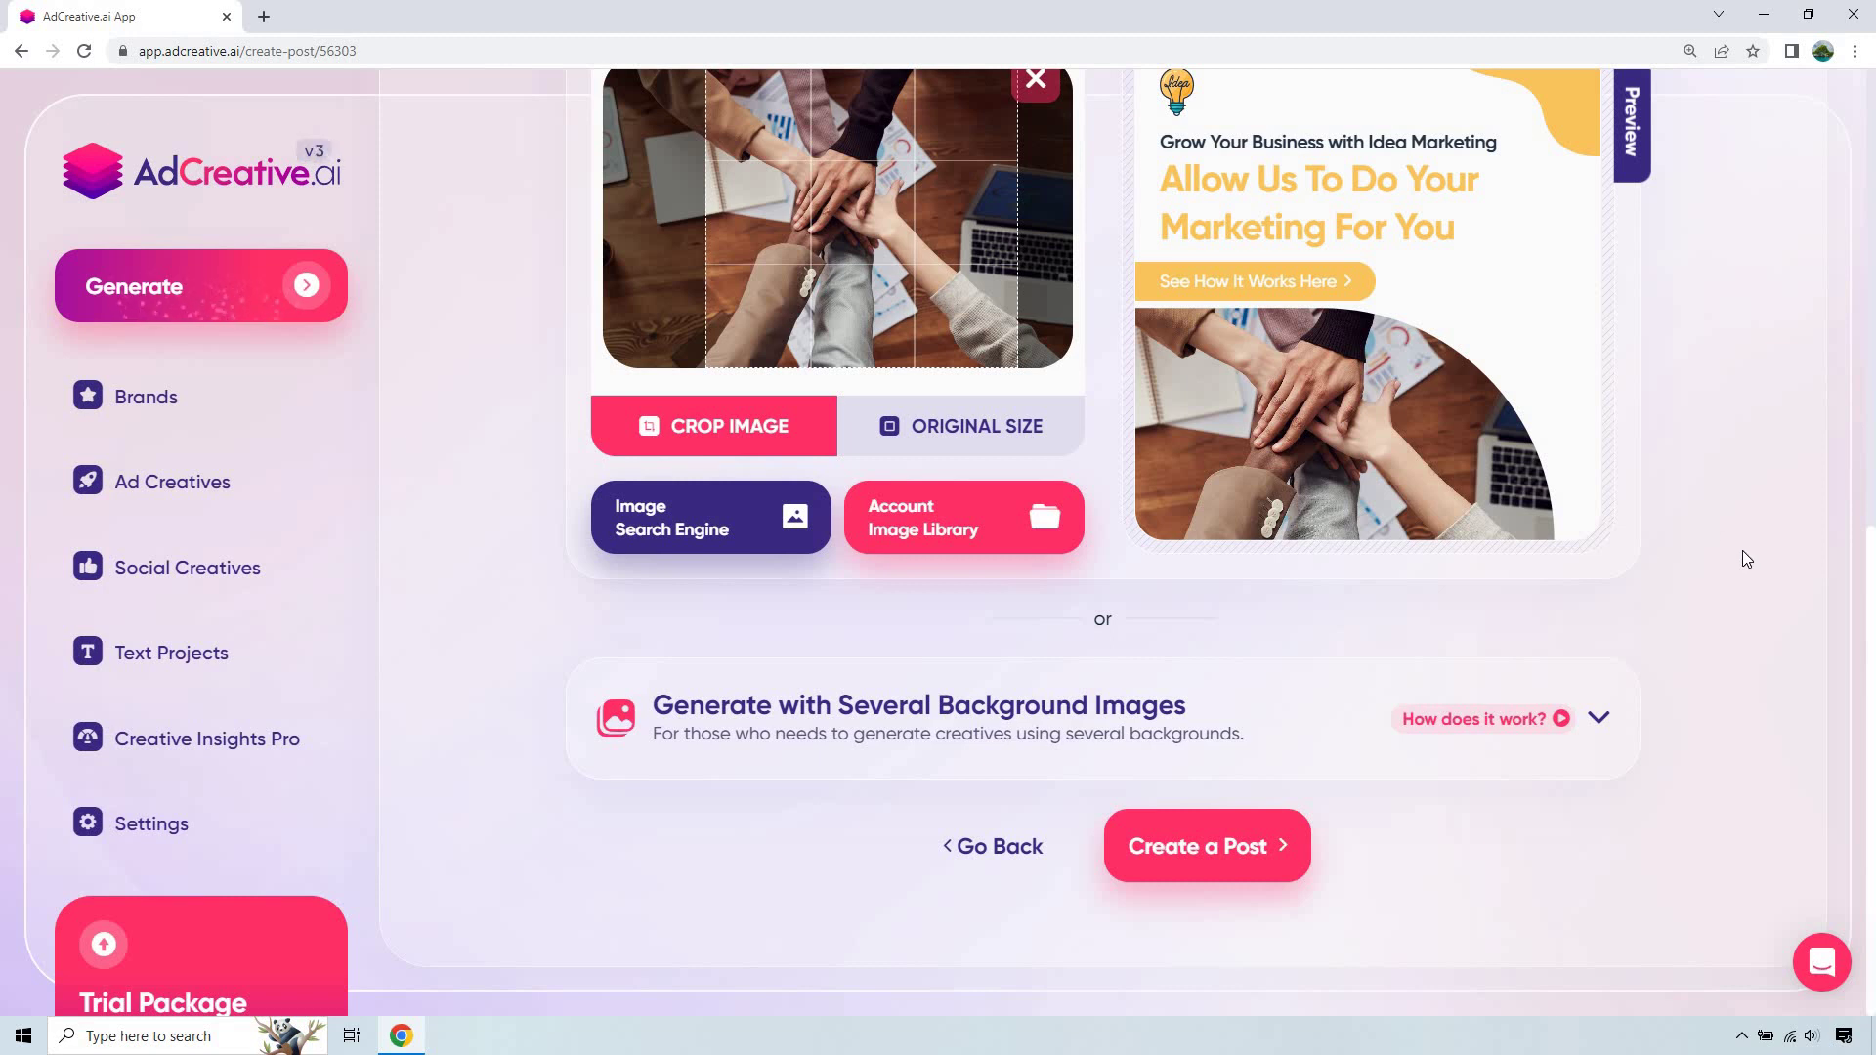
scroll(1747, 559, "up", 2)
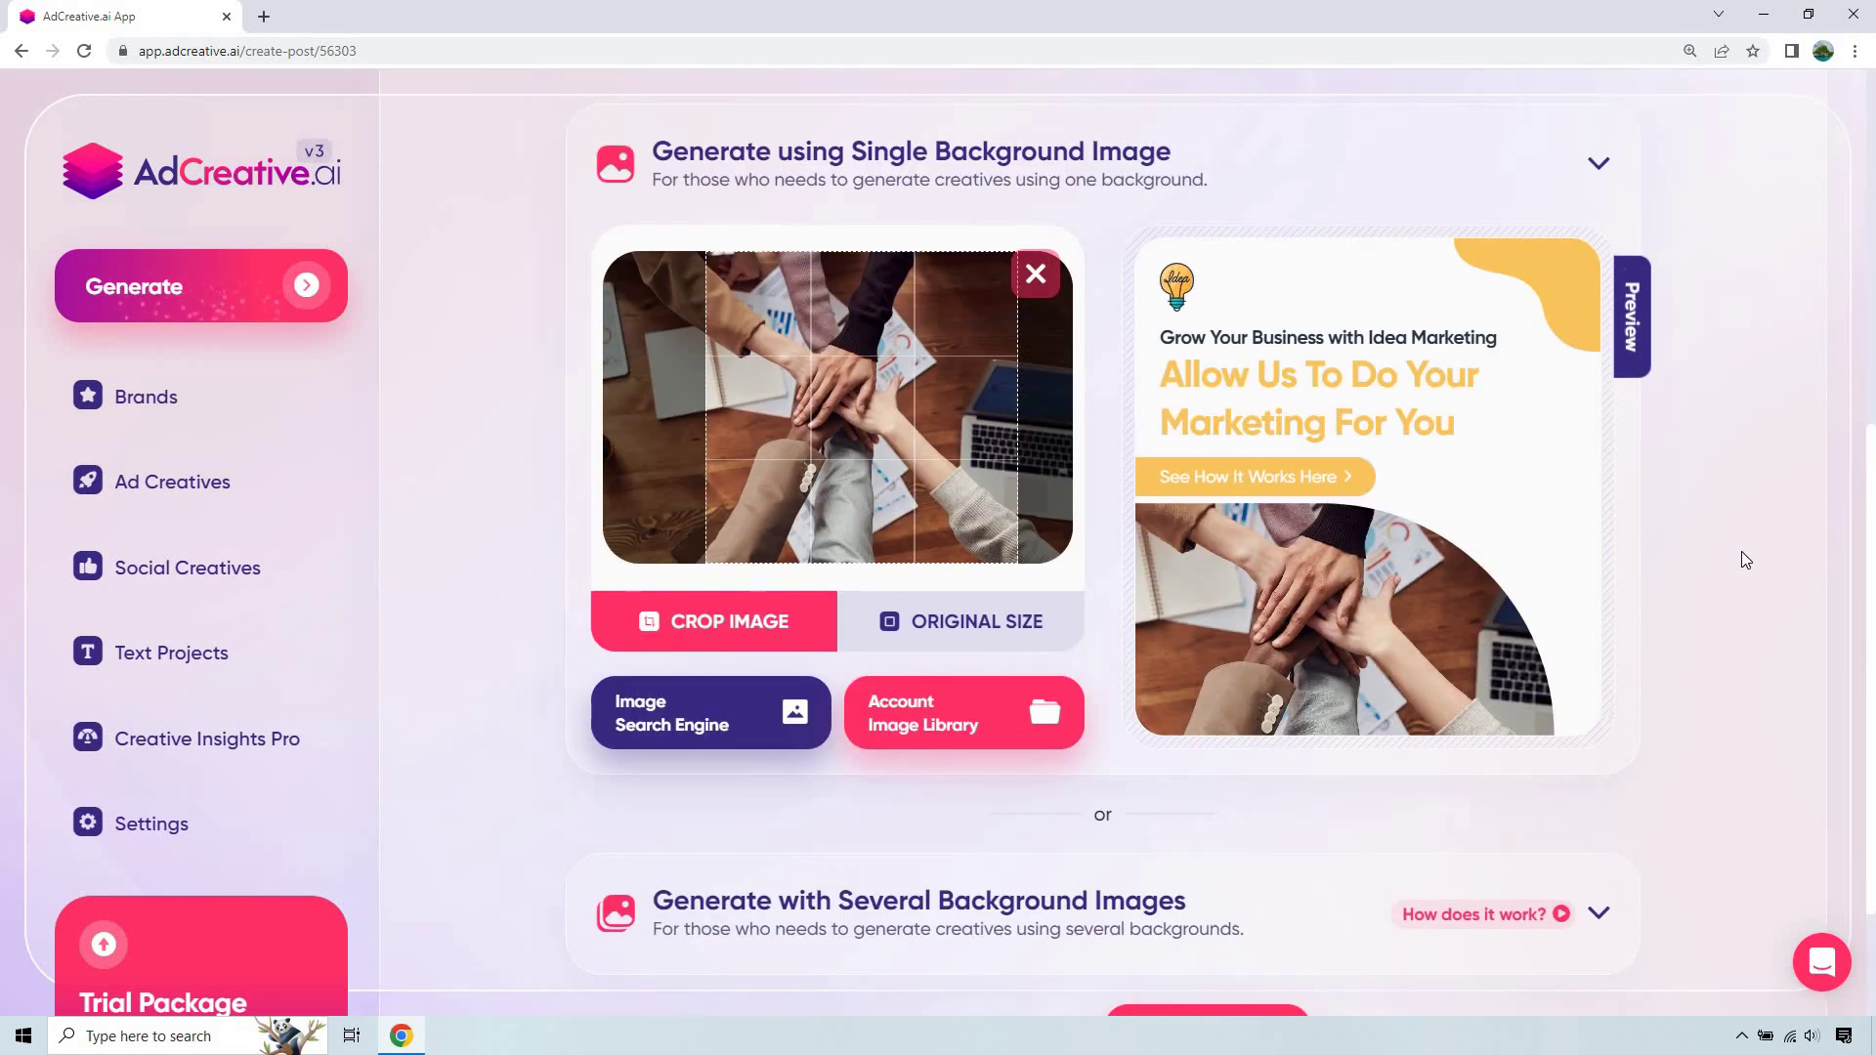
scroll(1750, 559, "down", 2)
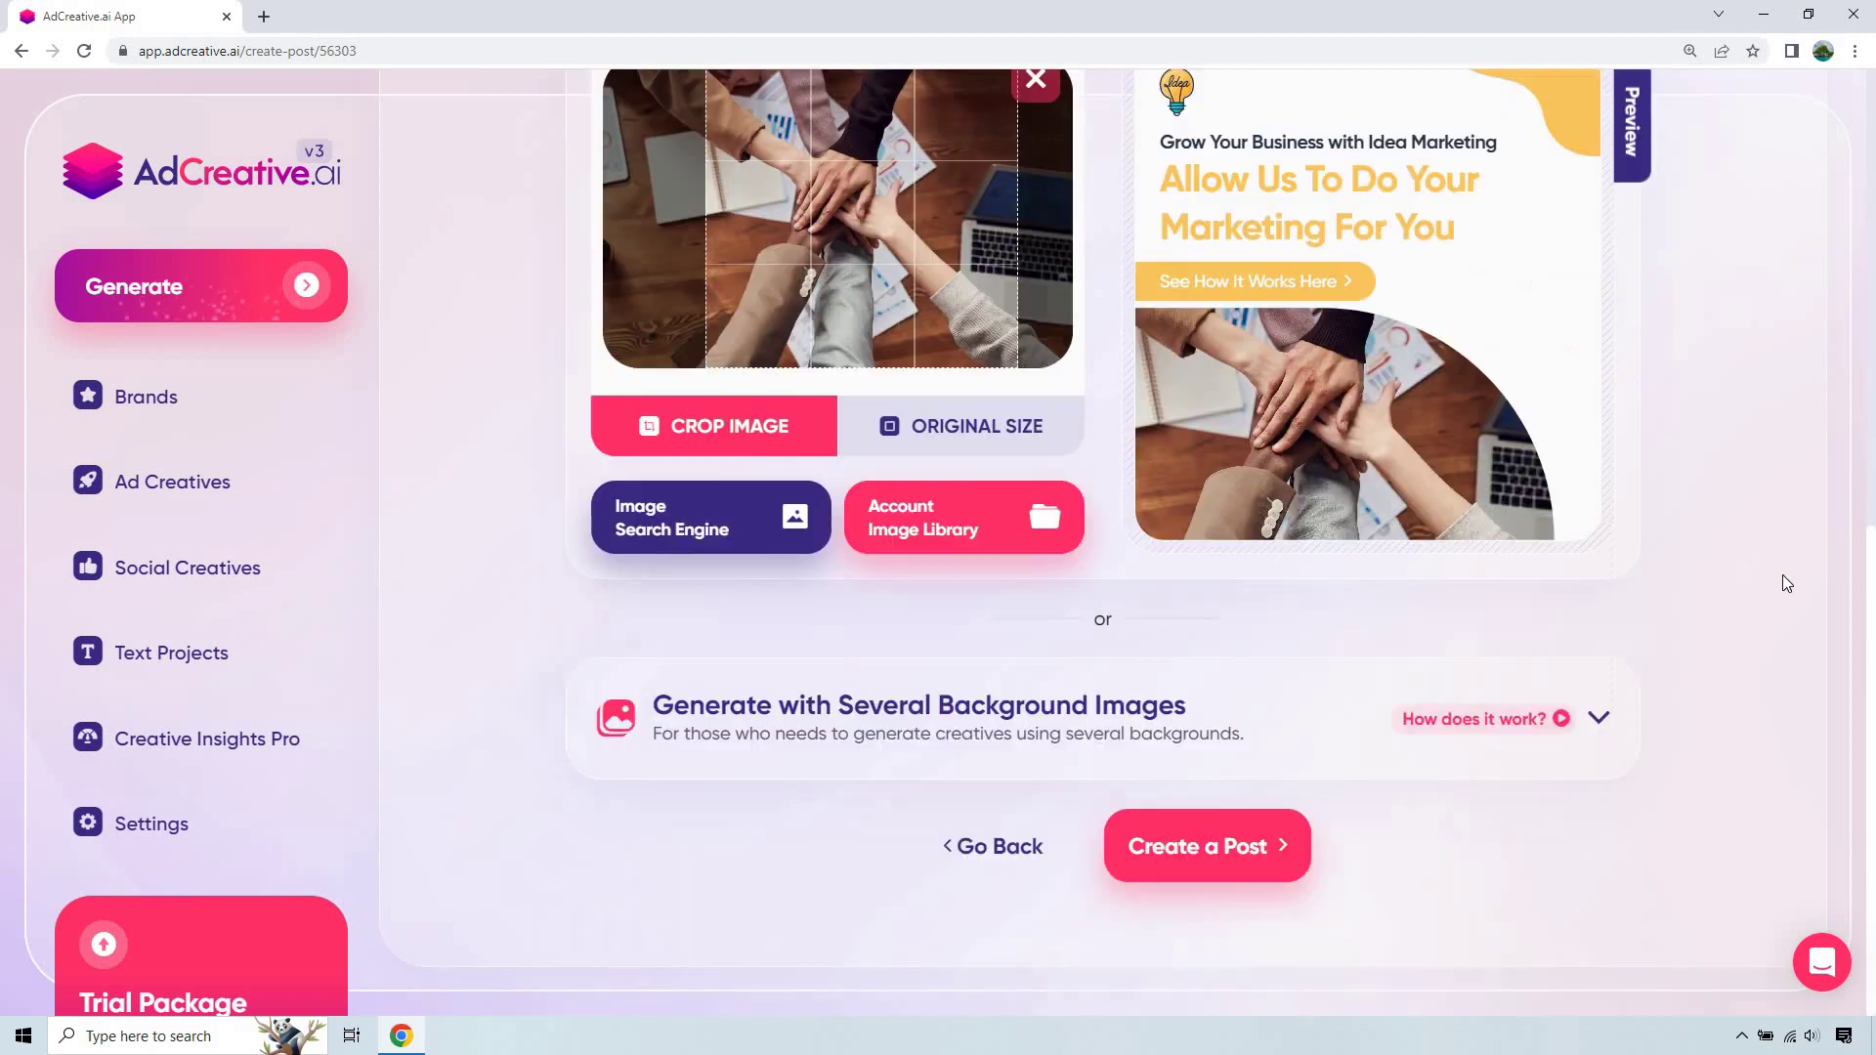
left_click(1244, 848)
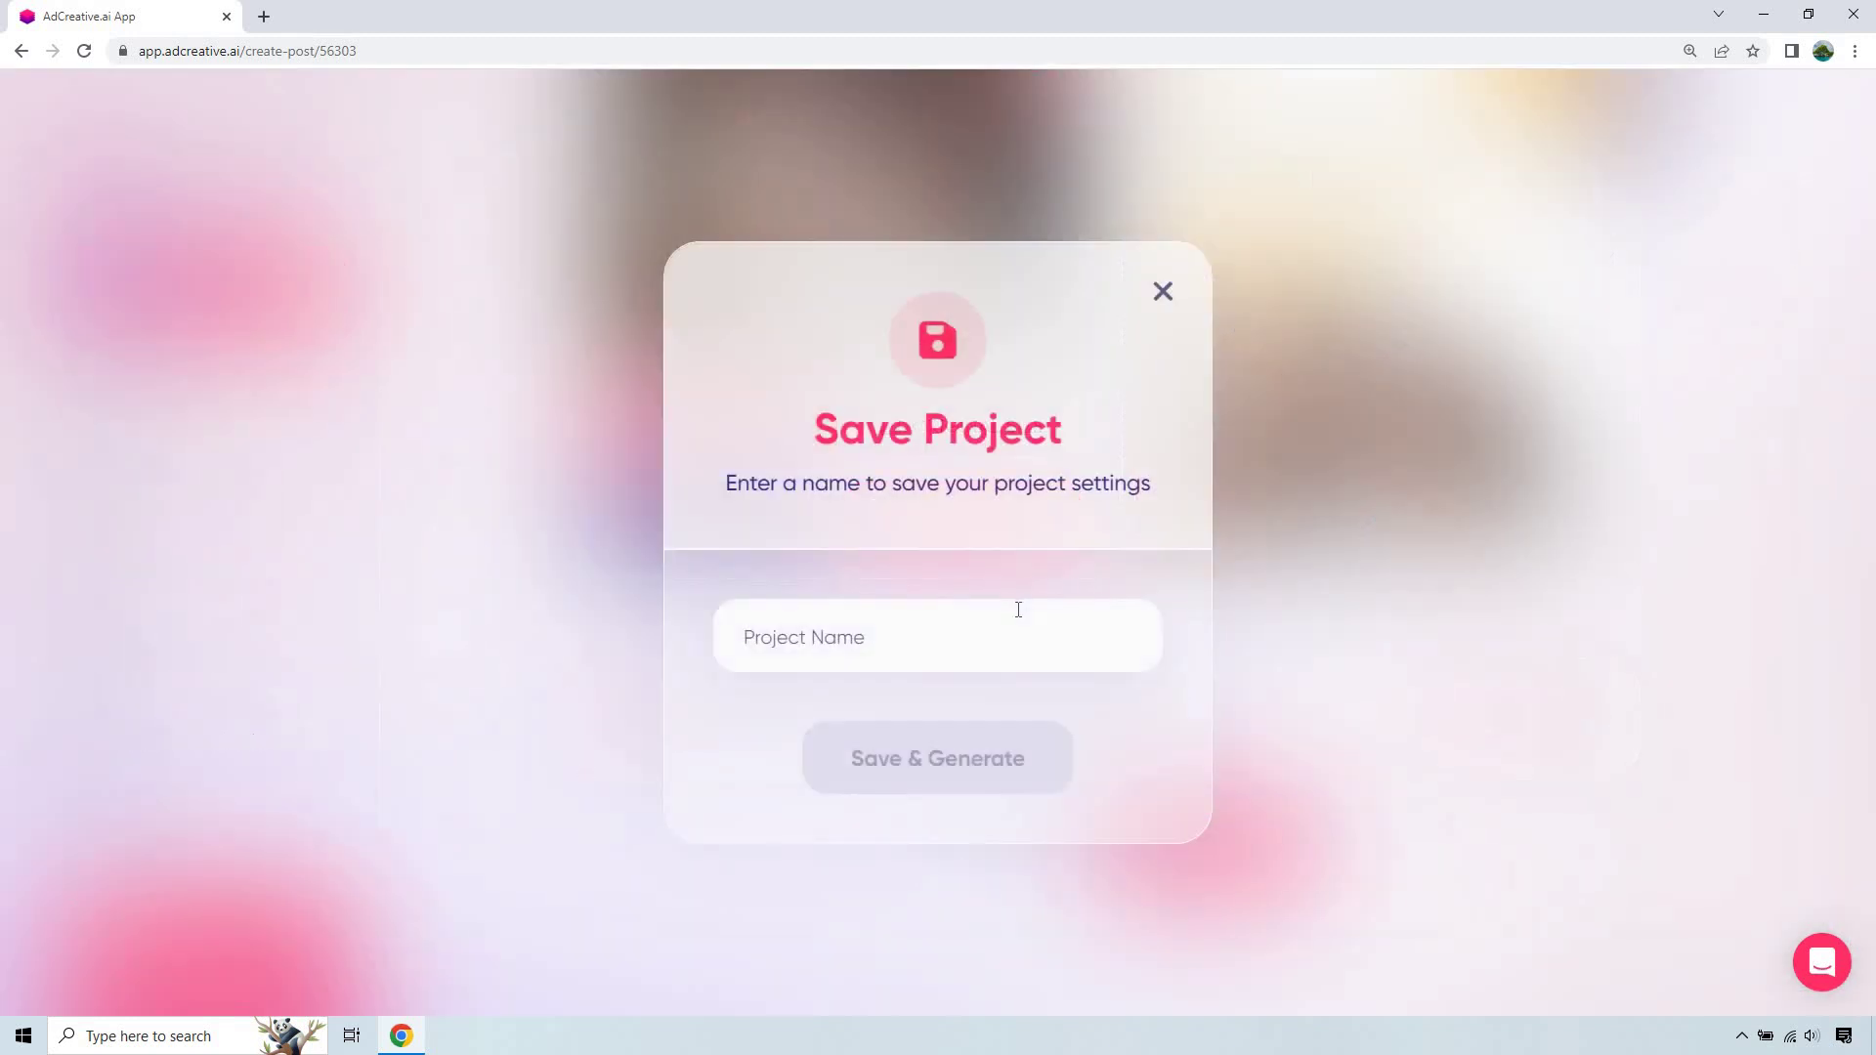
type("Idea Marketing")
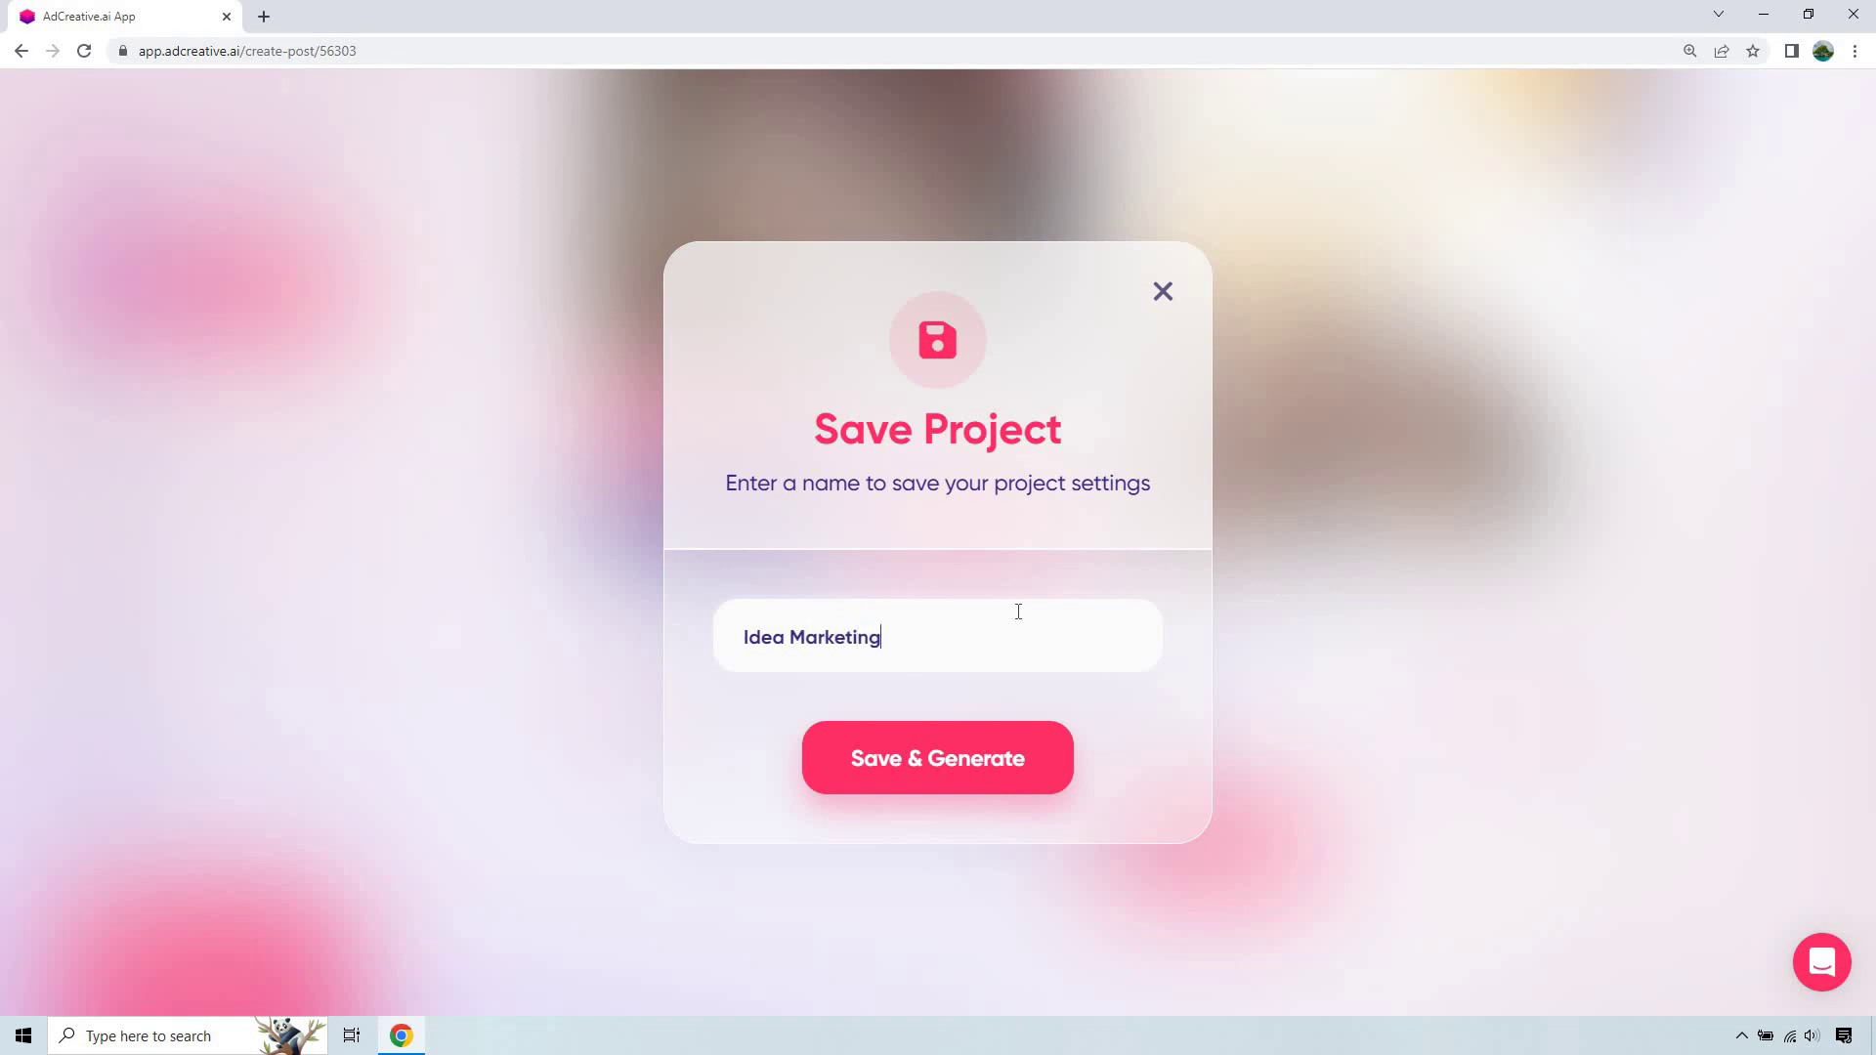
key("Return")
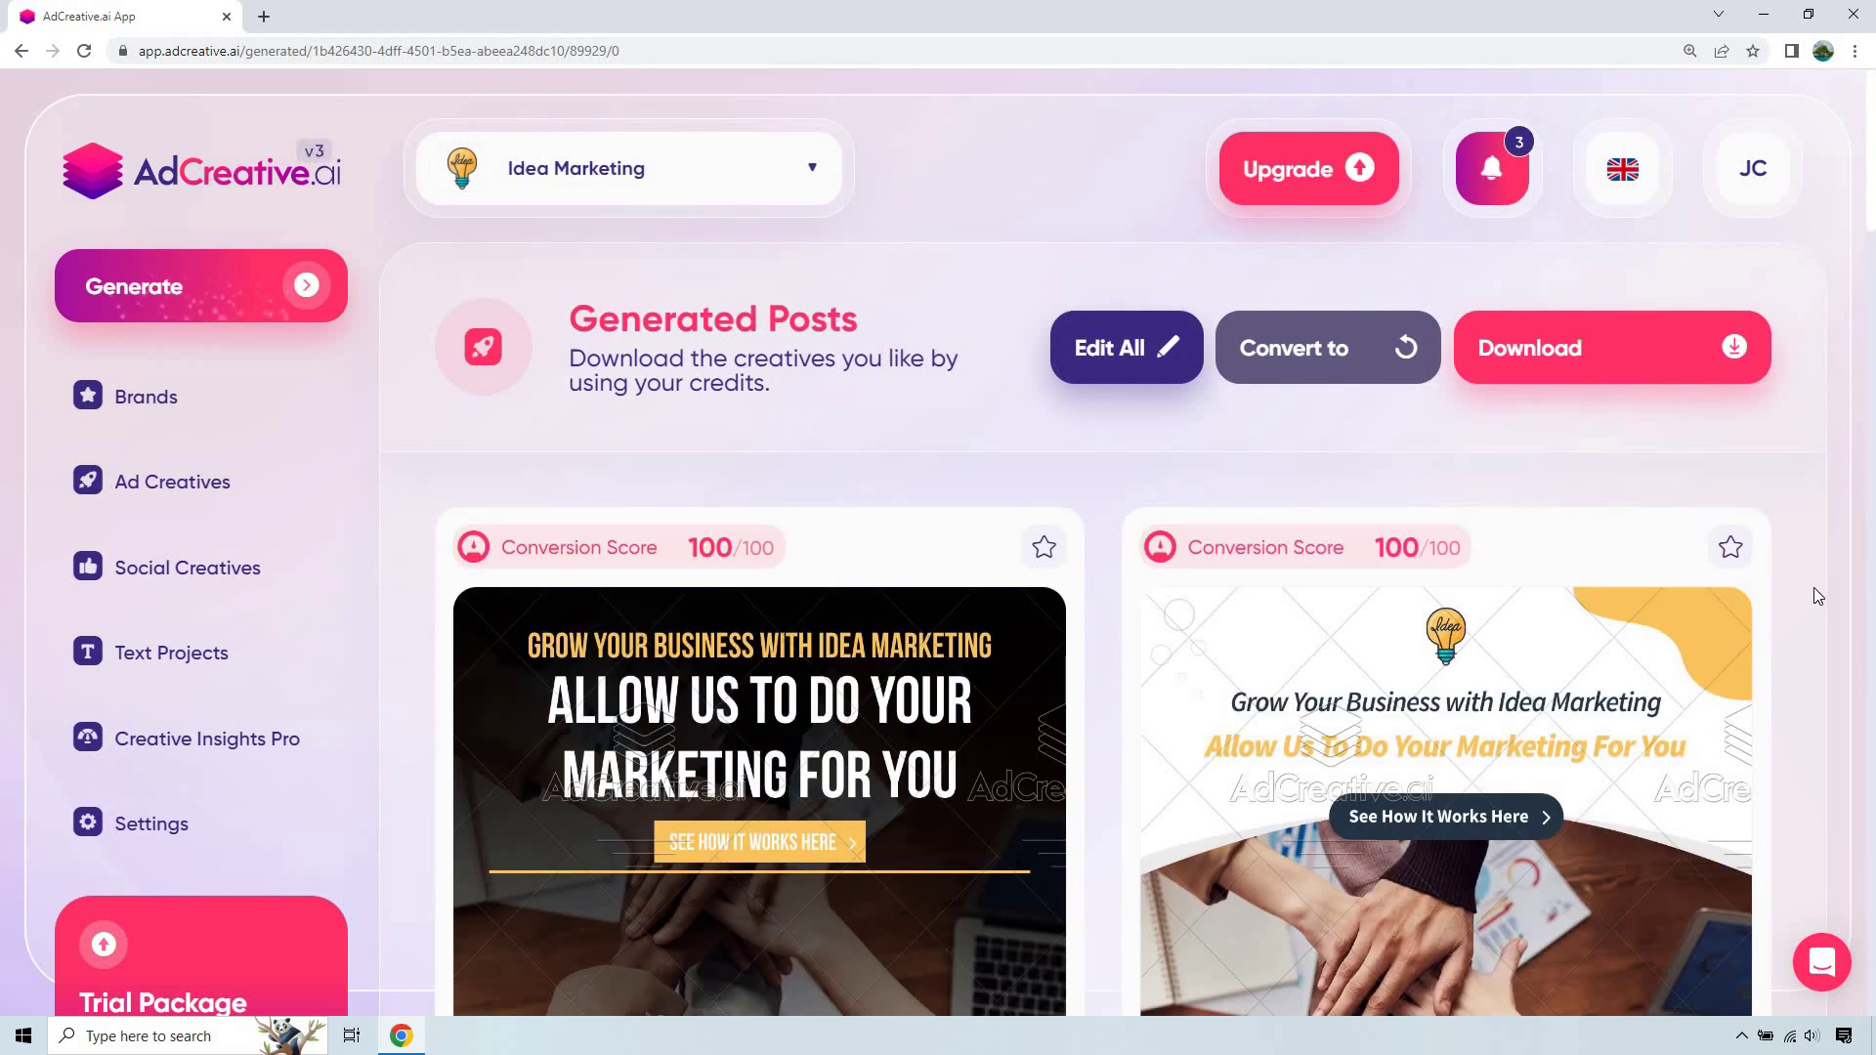
Examine the generated posts, including their conversion scores and the AI recommendation for the white-background design.
scroll(1820, 563, "down", 2)
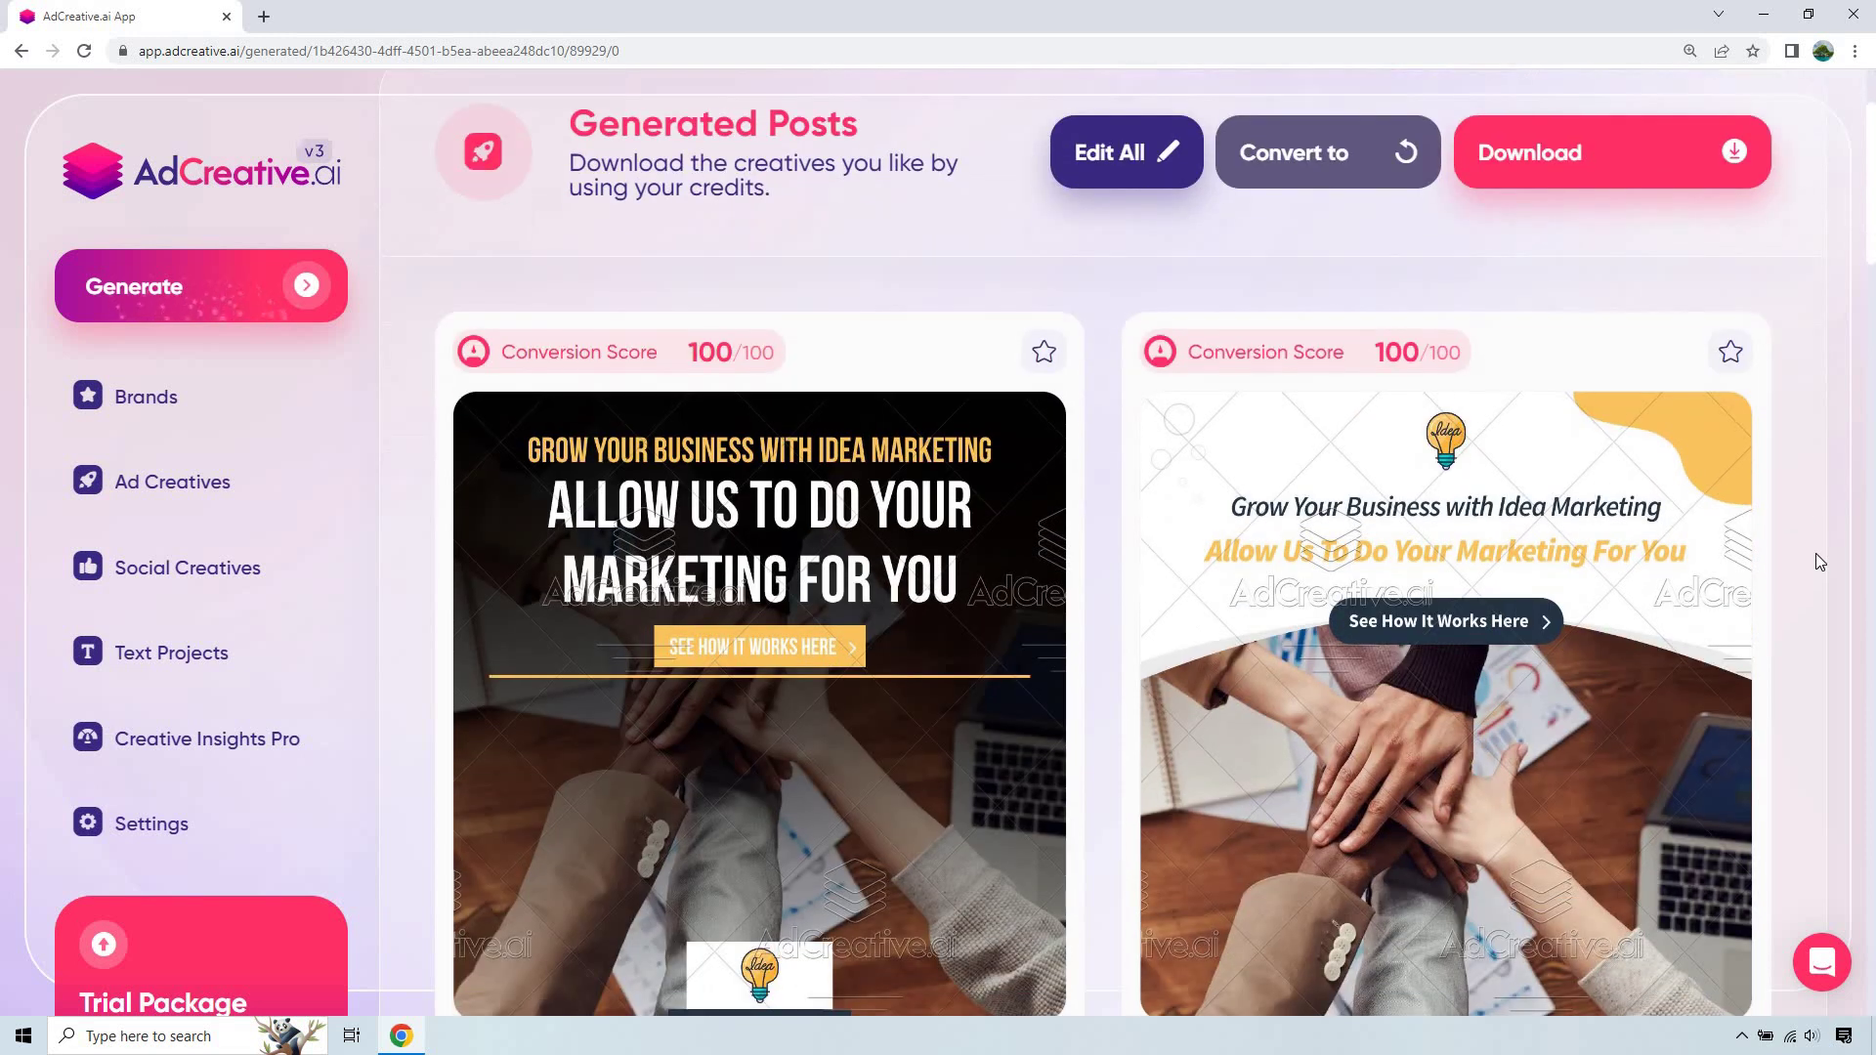
scroll(1820, 561, "down", 1)
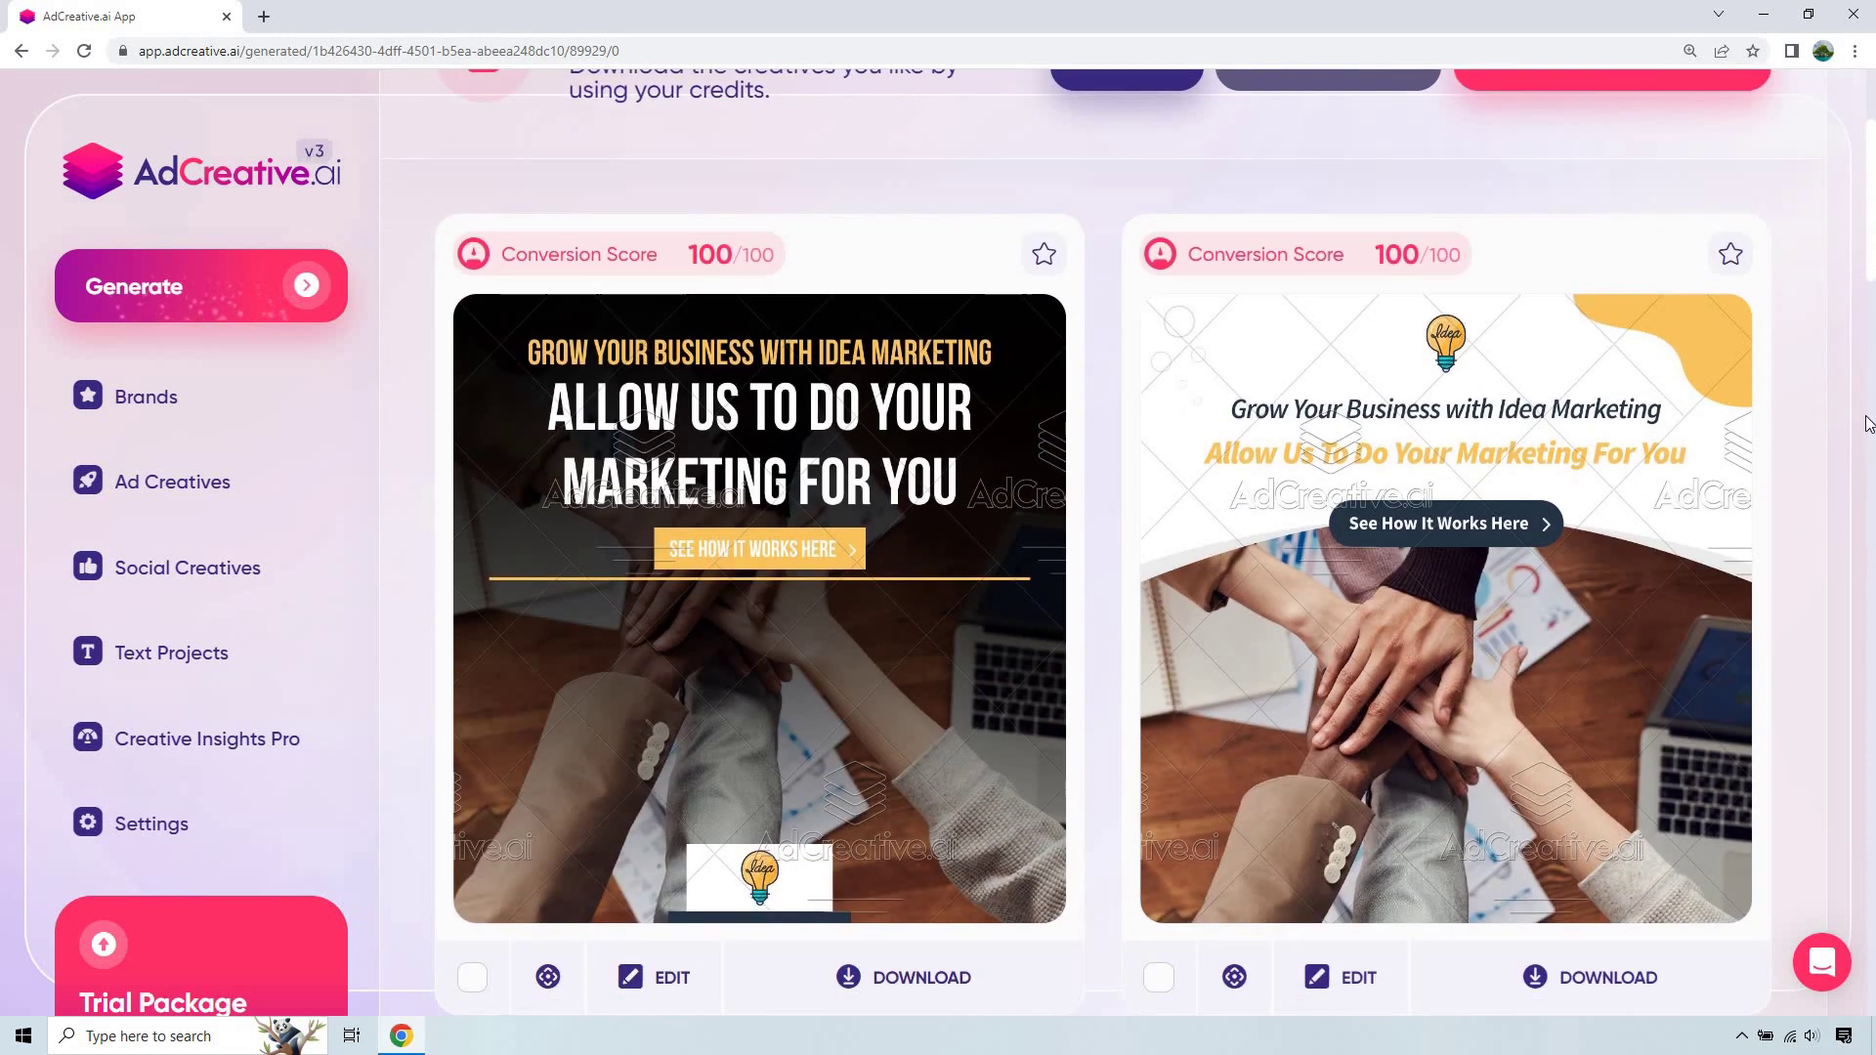
mouse_move(1236, 259)
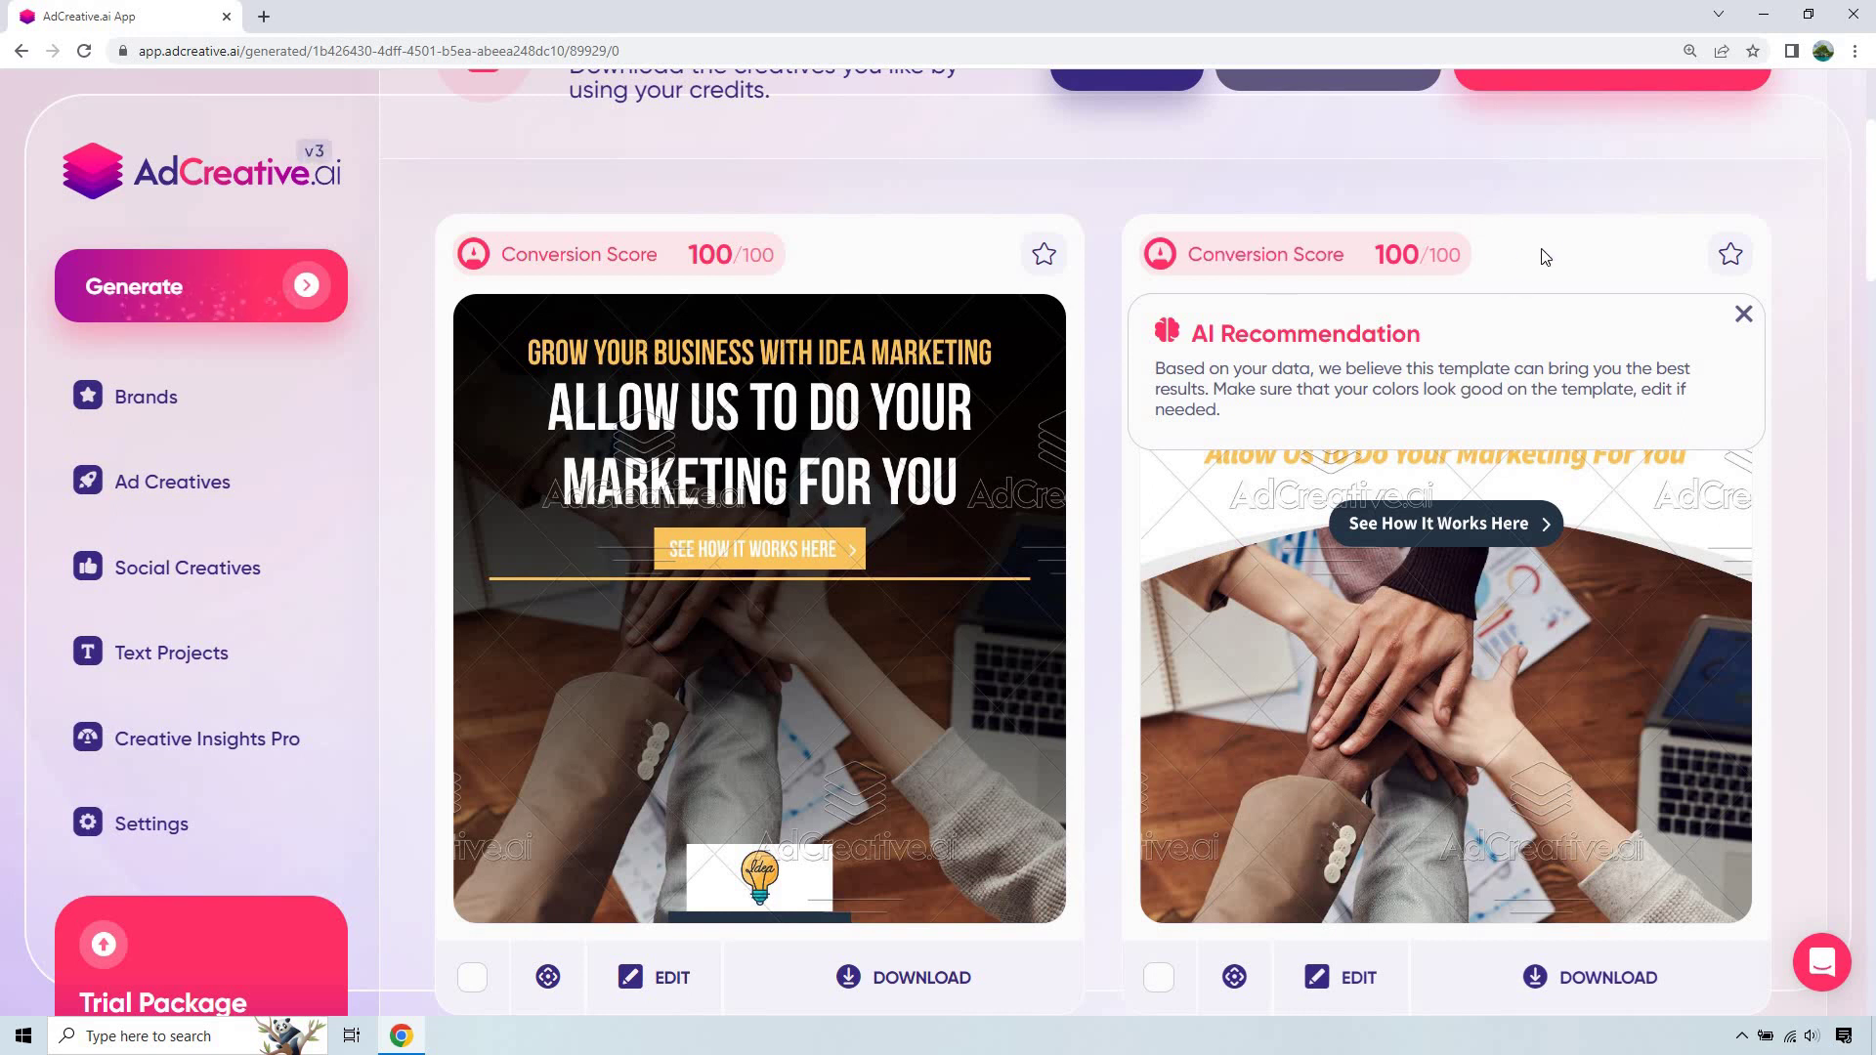
left_click(1739, 325)
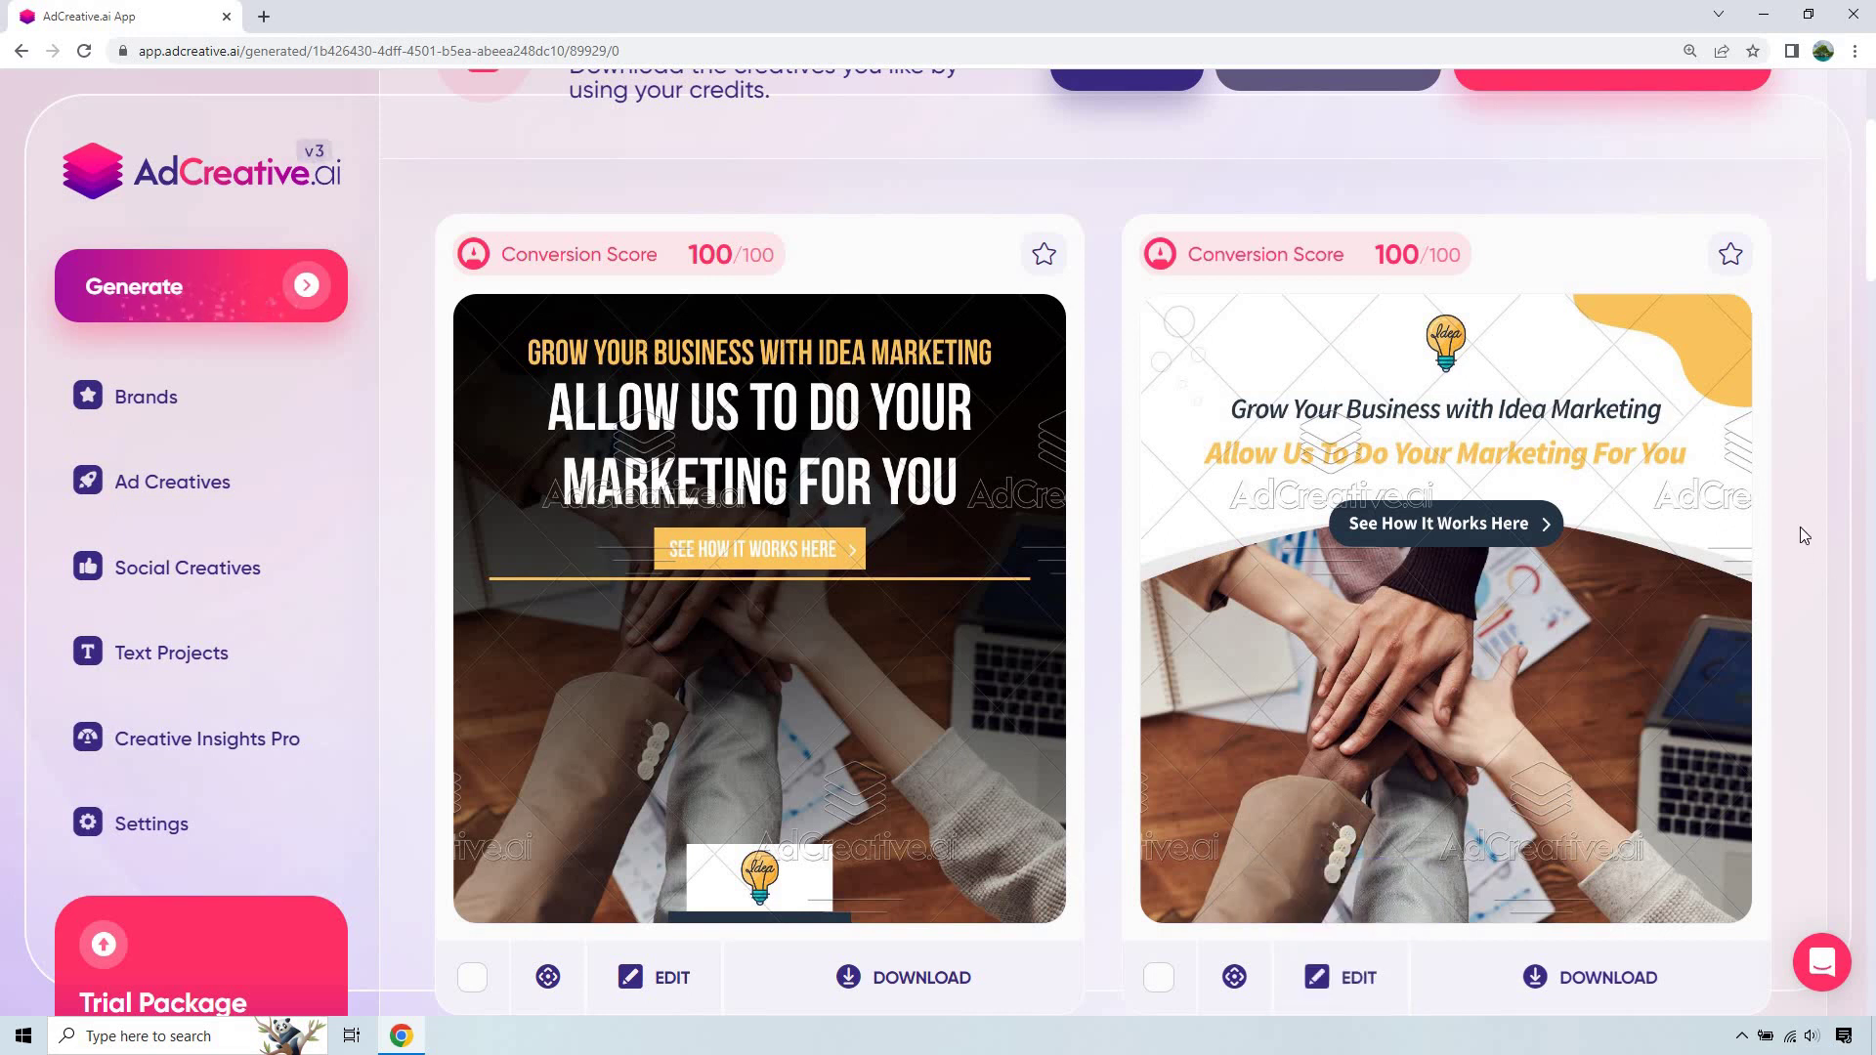
scroll(1805, 535, "down", 7)
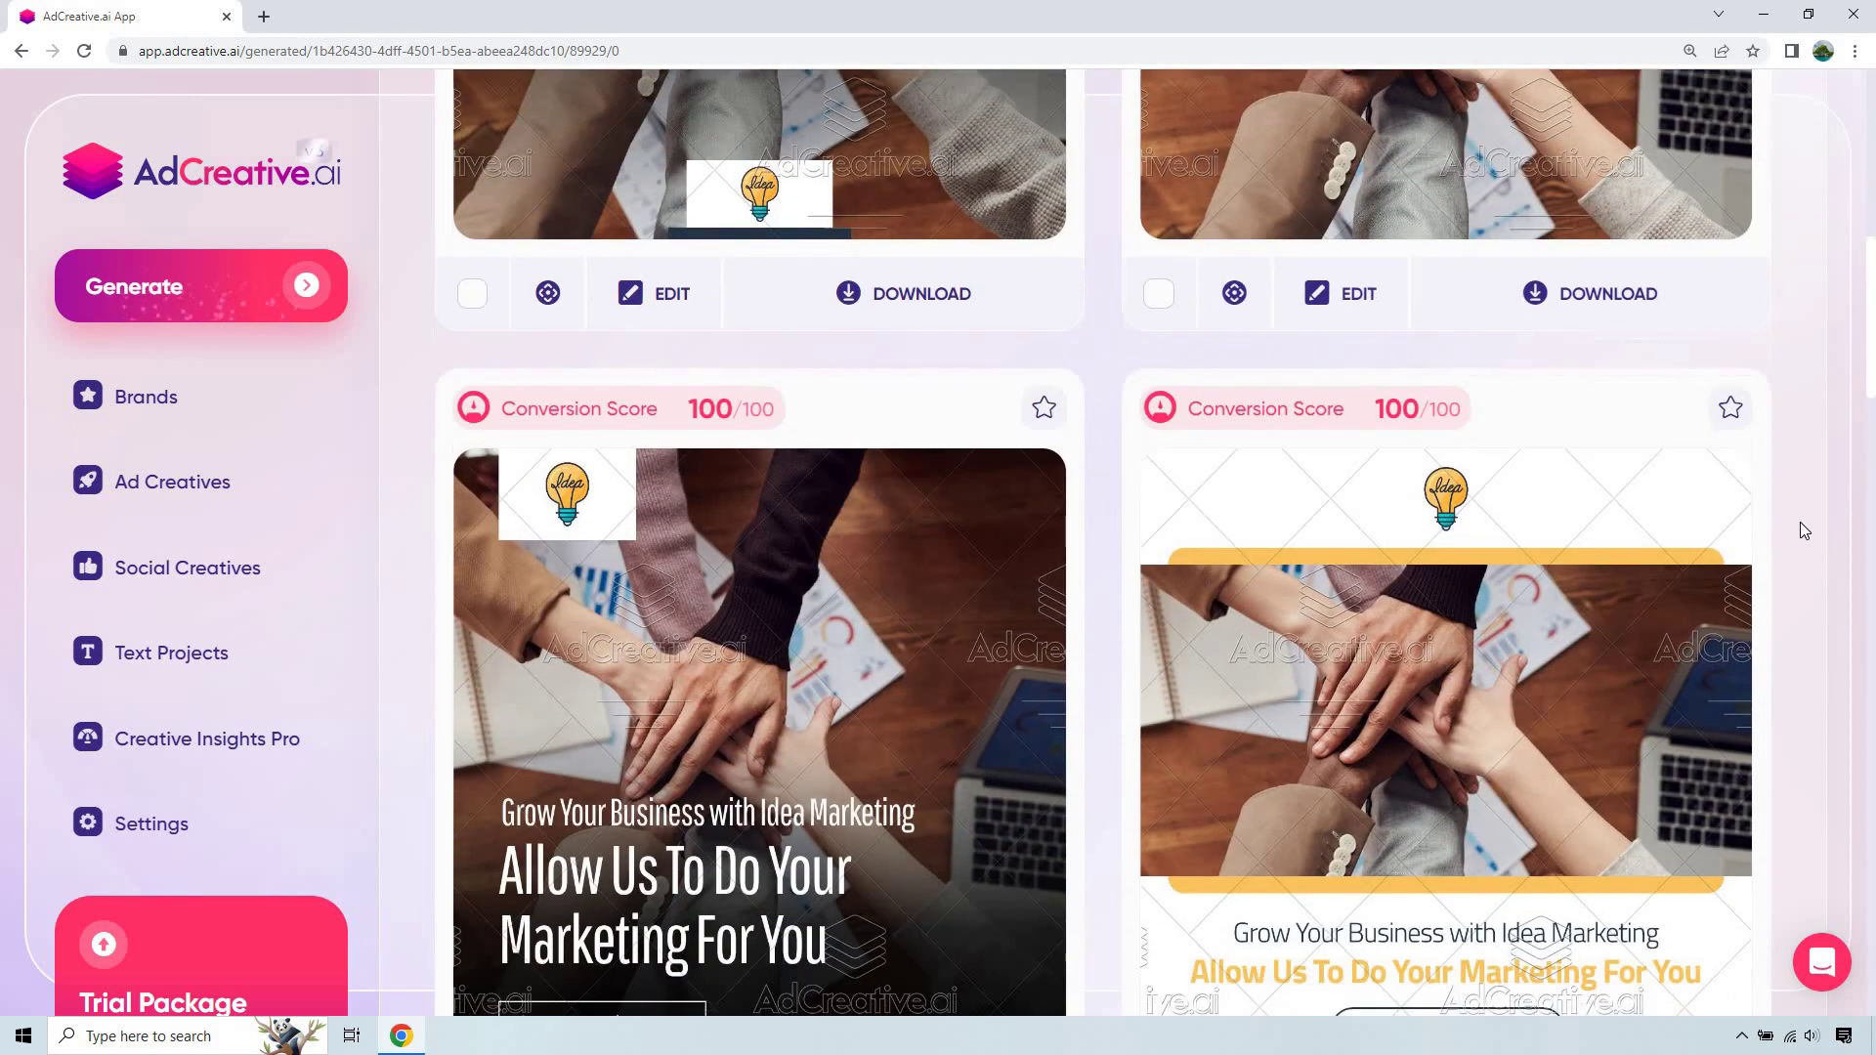
scroll(1804, 530, "down", 3)
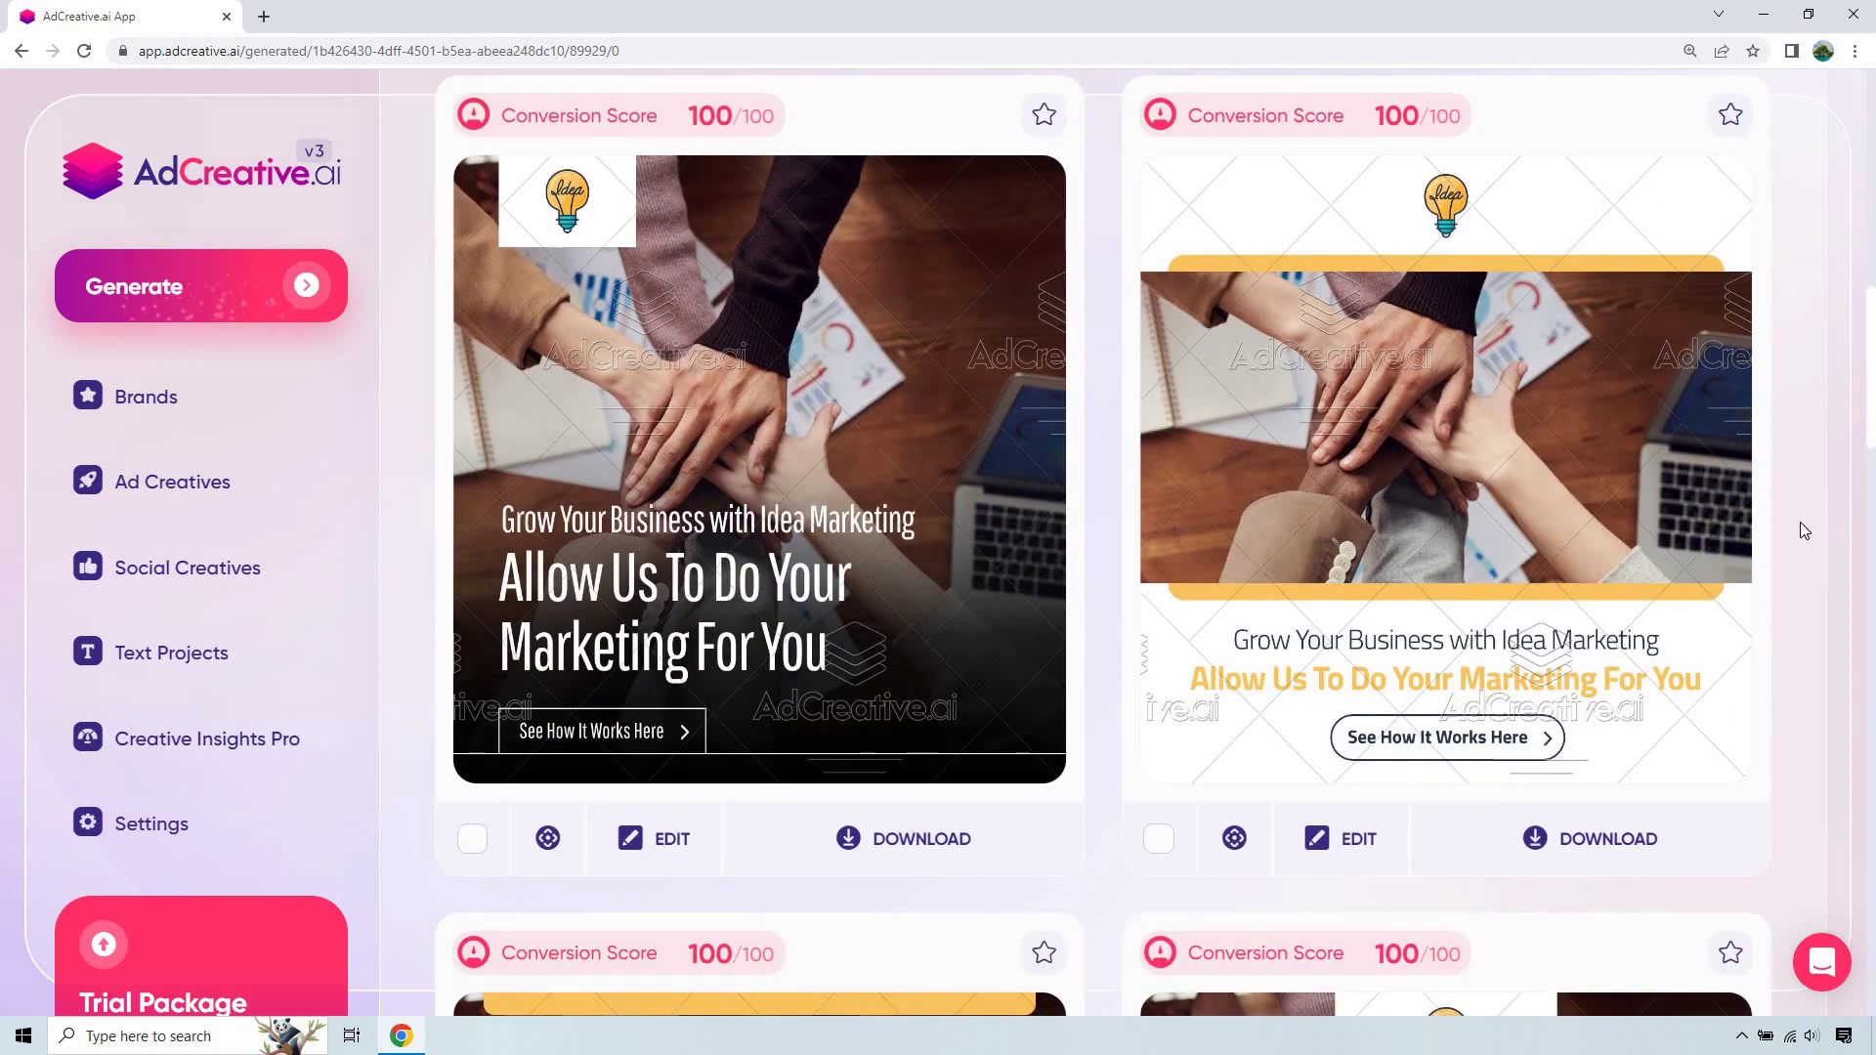
Examine the remaining generated posts down to the lower-scoring designs, comparing their layouts and conversion scores, and return to the start of the list.
scroll(1803, 516, "down", 5)
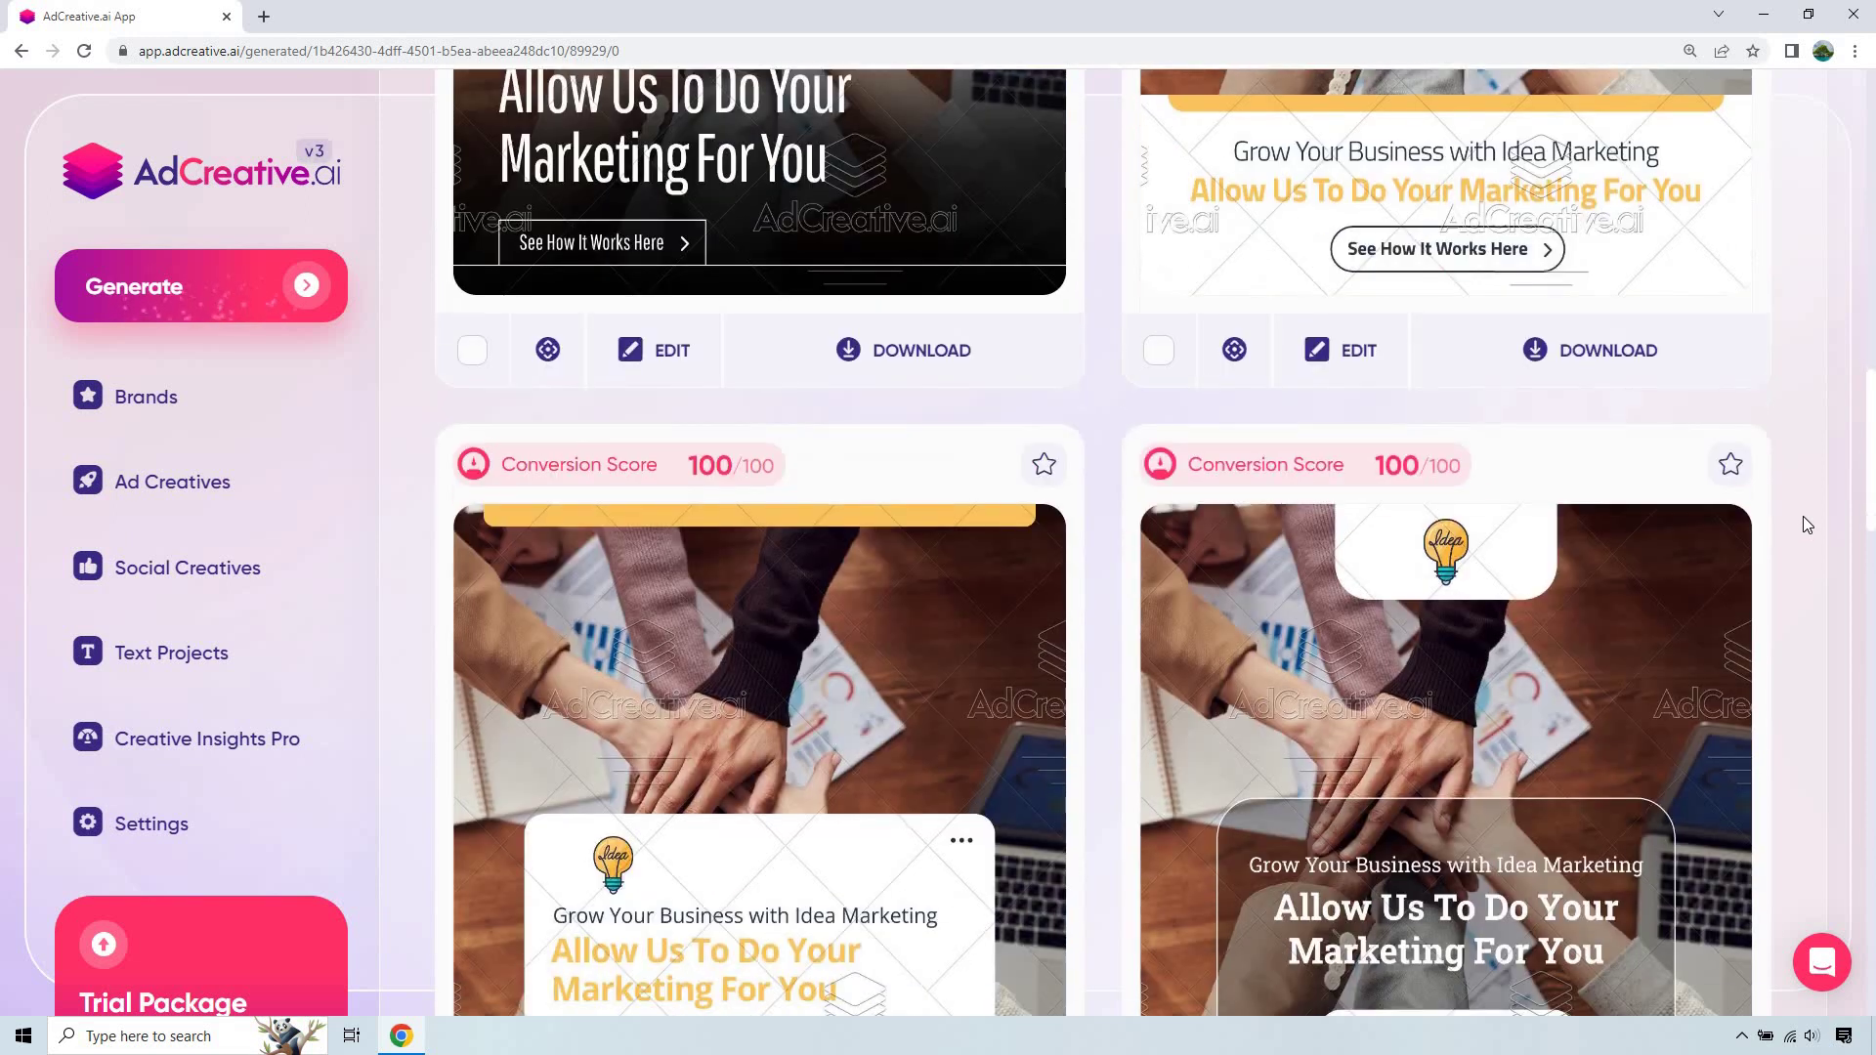
scroll(1803, 524, "down", 2)
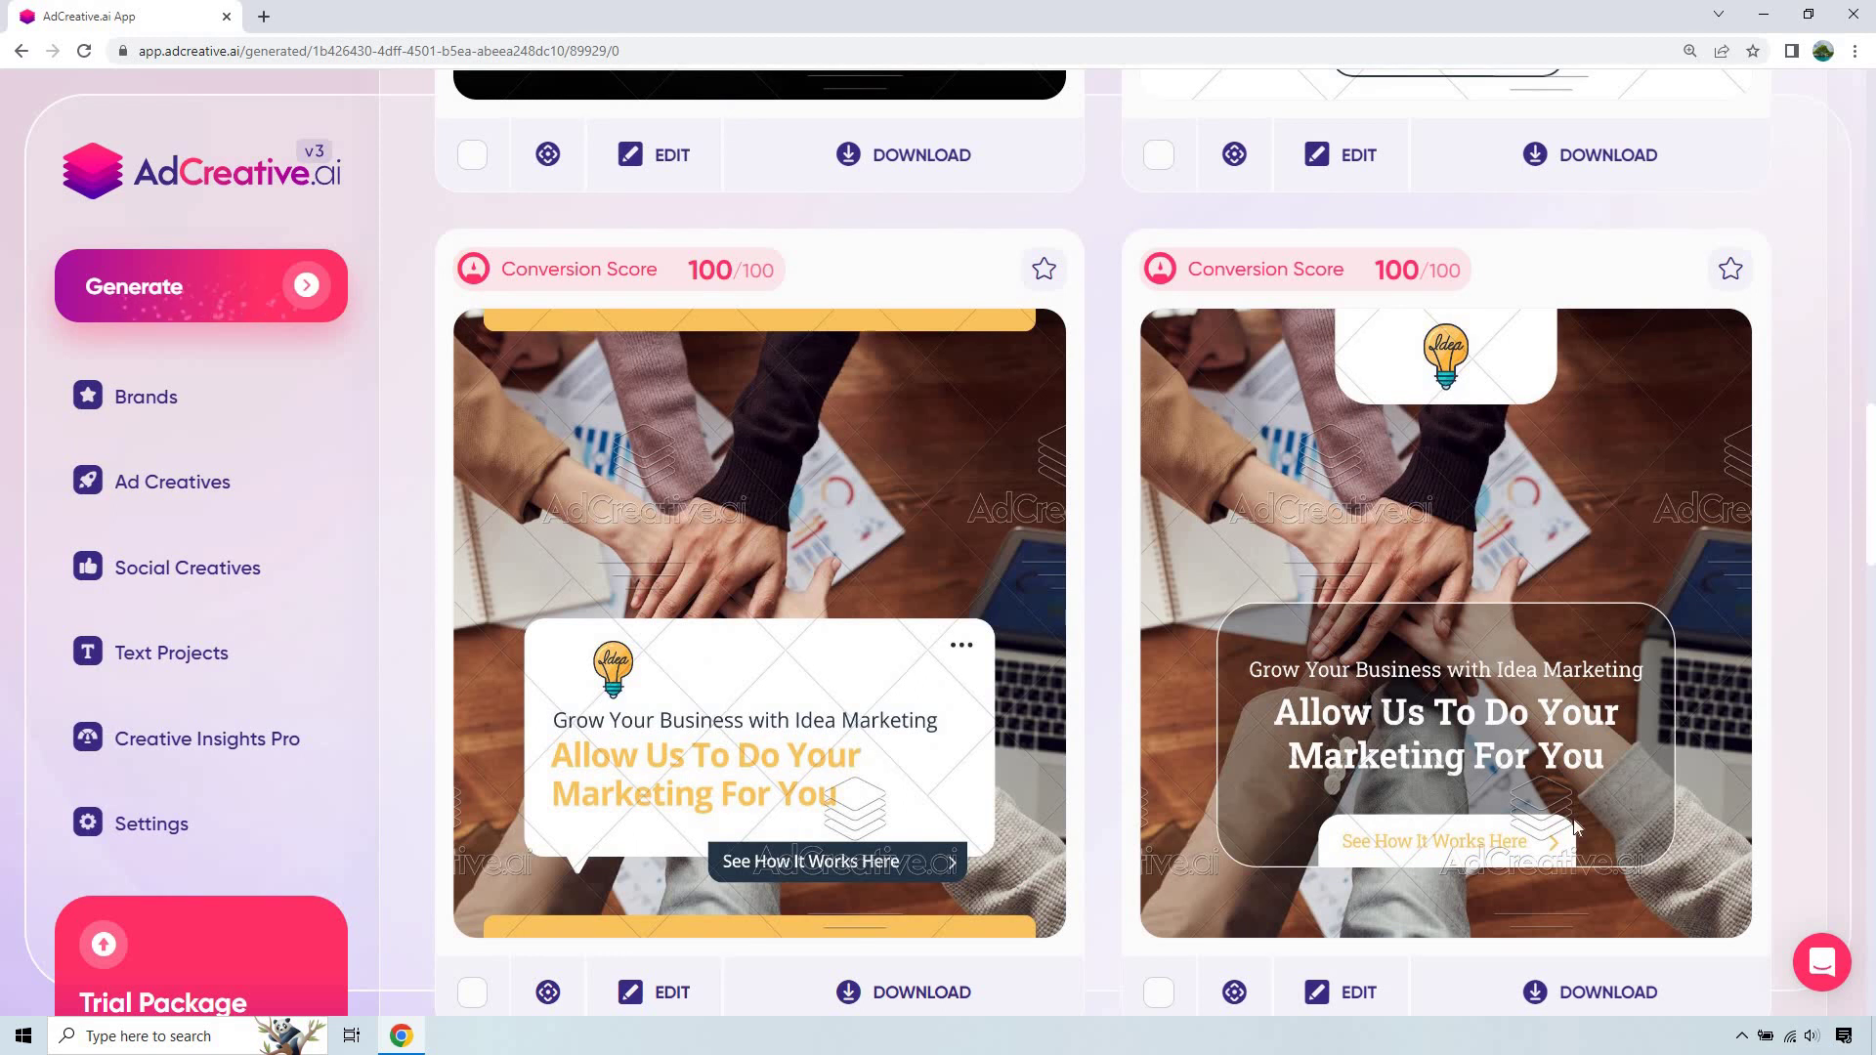
scroll(1801, 415, "down", 7)
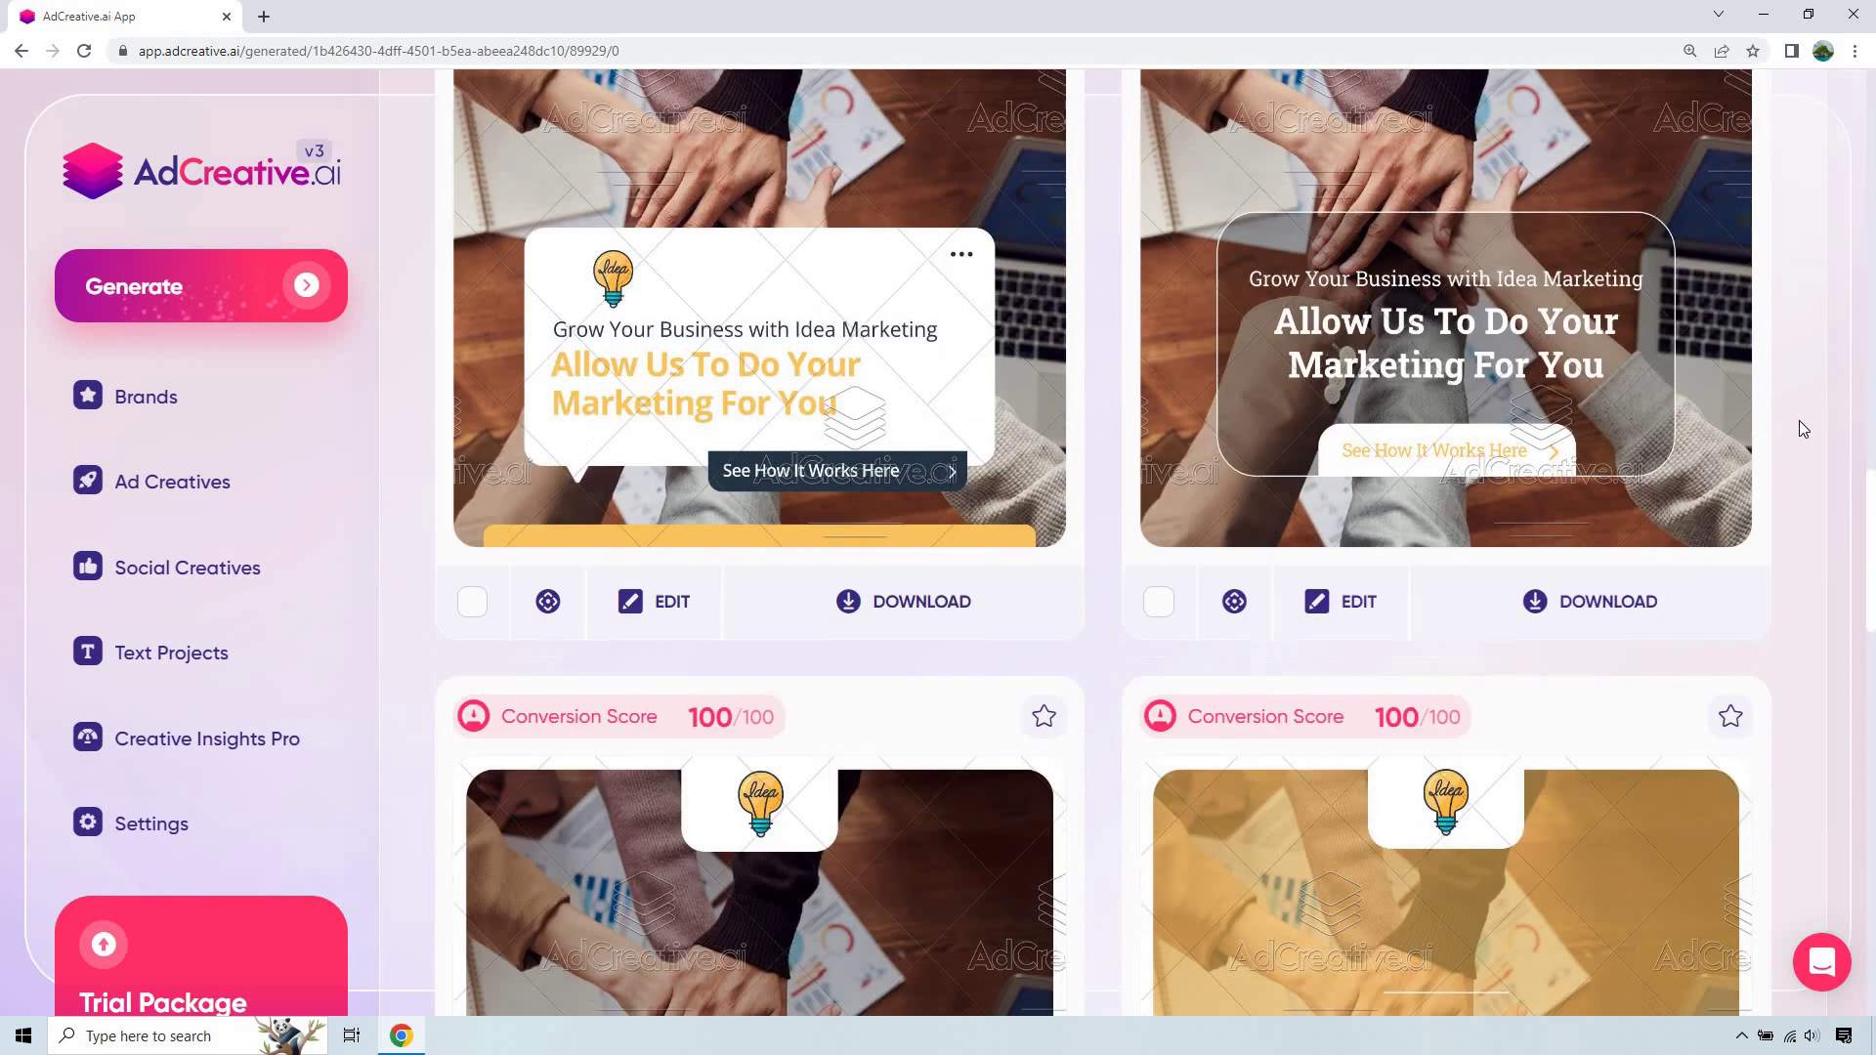
scroll(1574, 664, "down", 2)
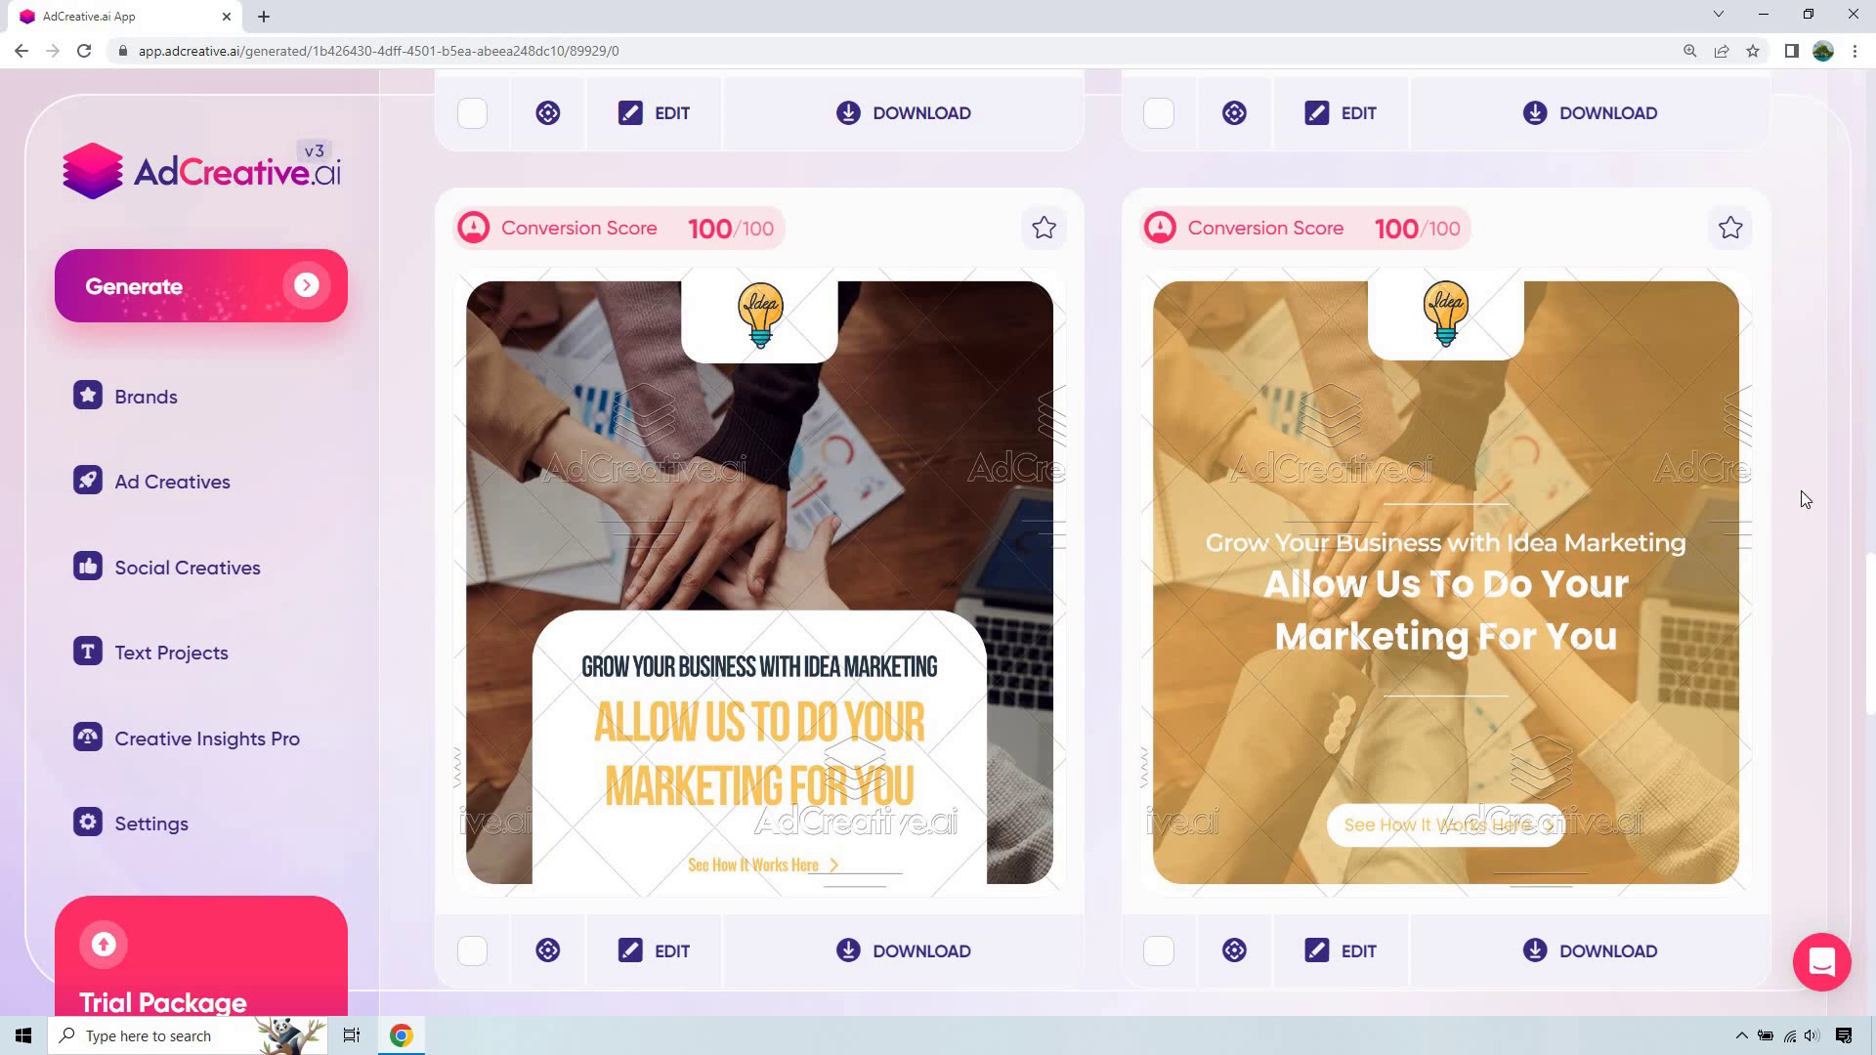
scroll(1802, 491, "down", 7)
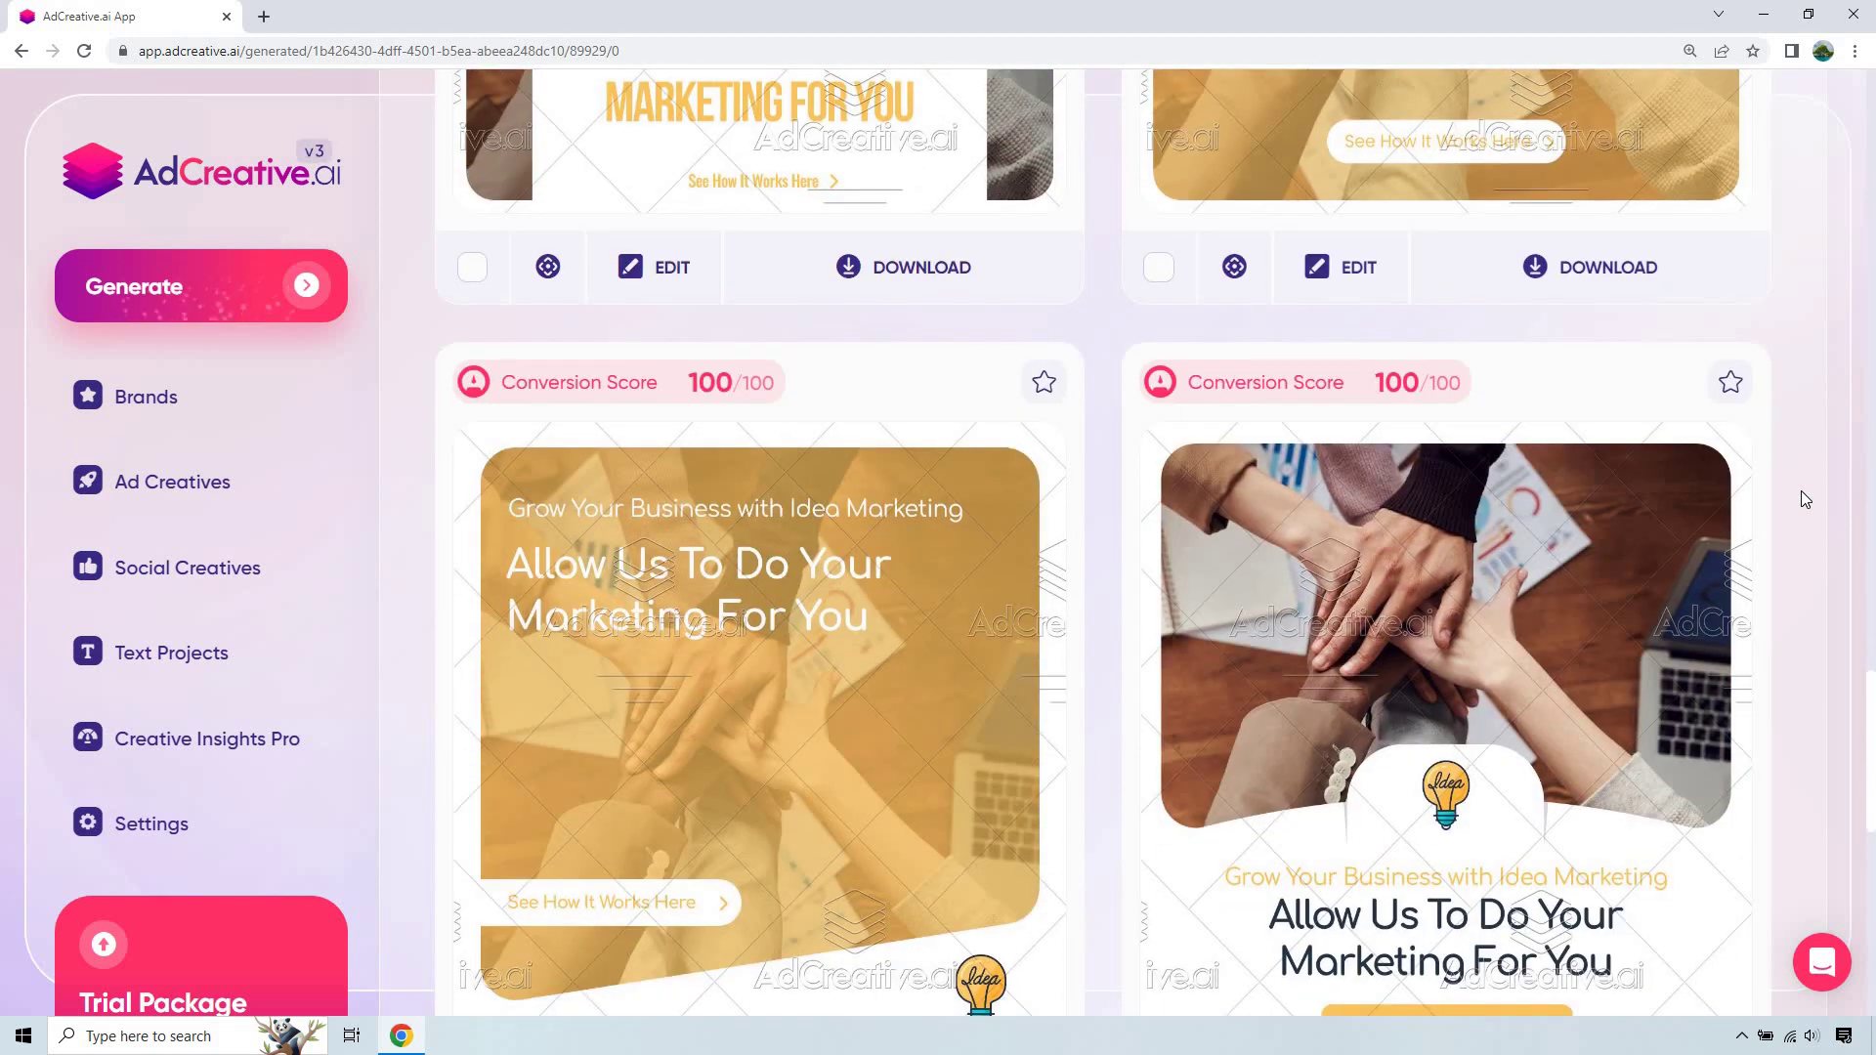
scroll(1802, 491, "down", 2)
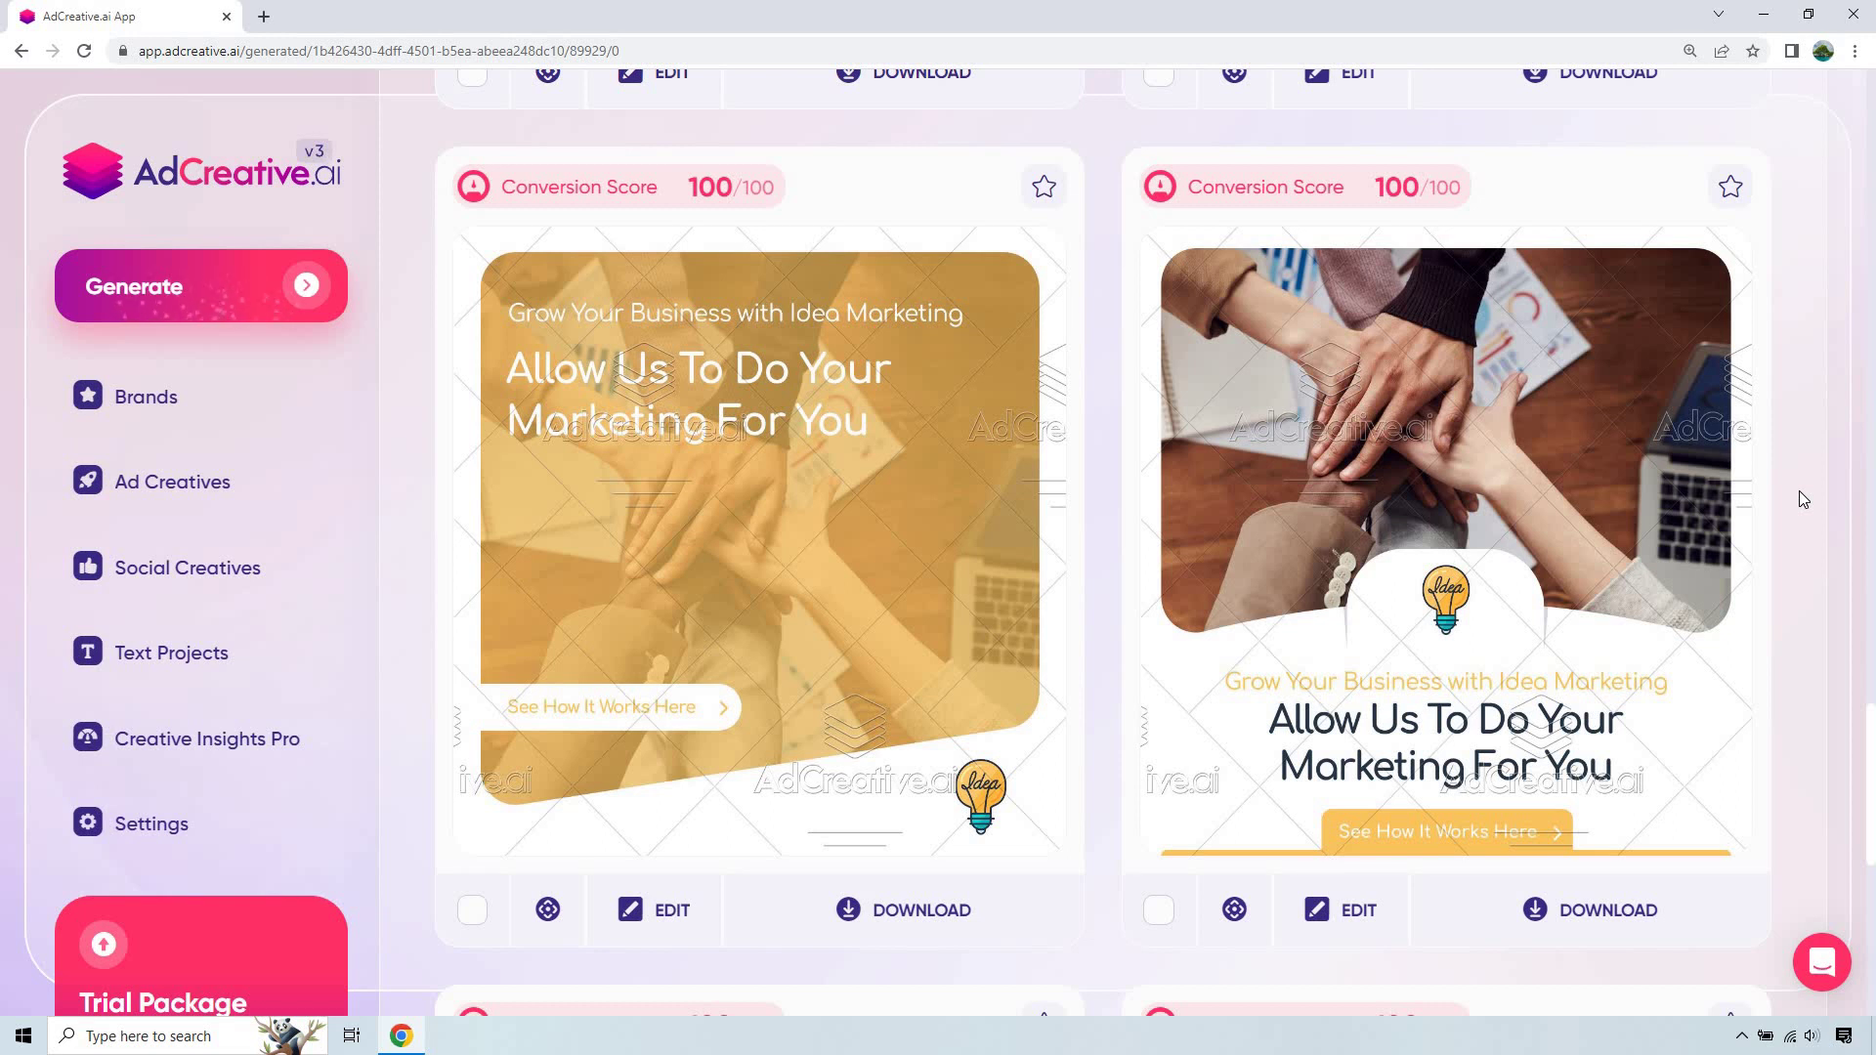
scroll(1798, 483, "down", 8)
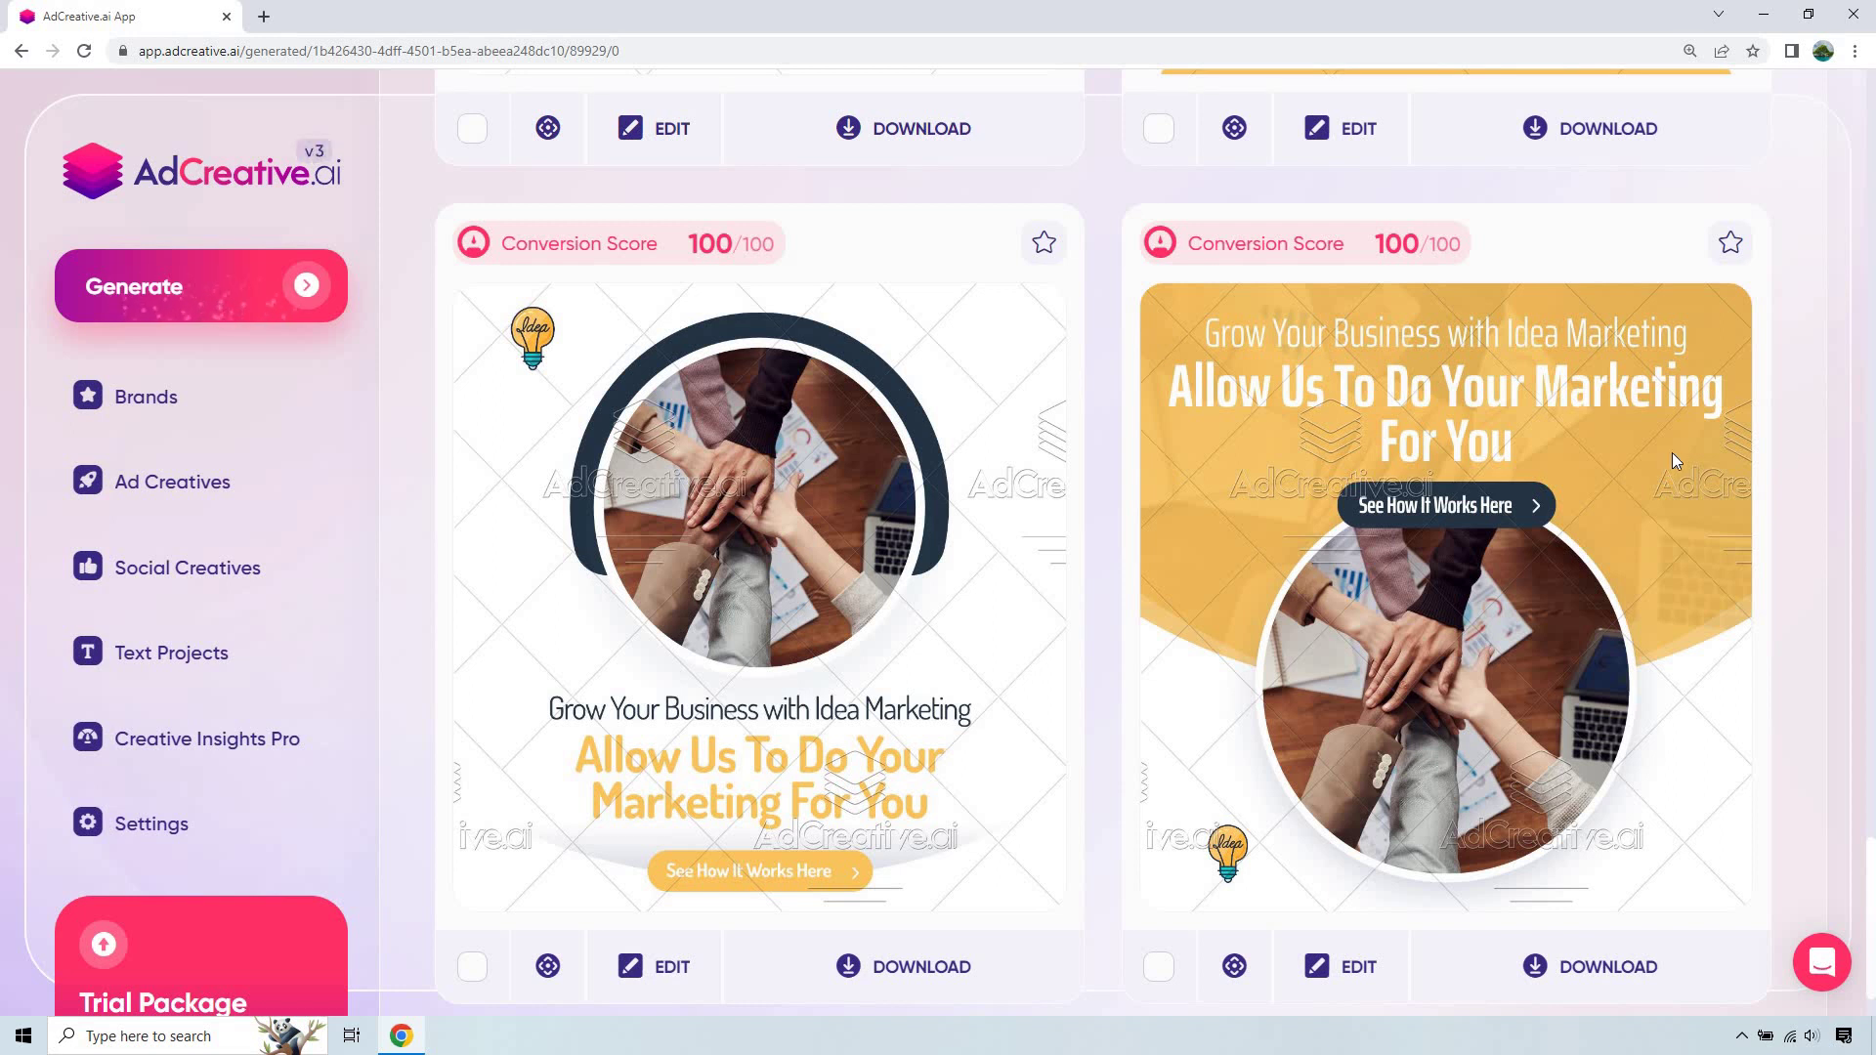
scroll(1691, 453, "down", 5)
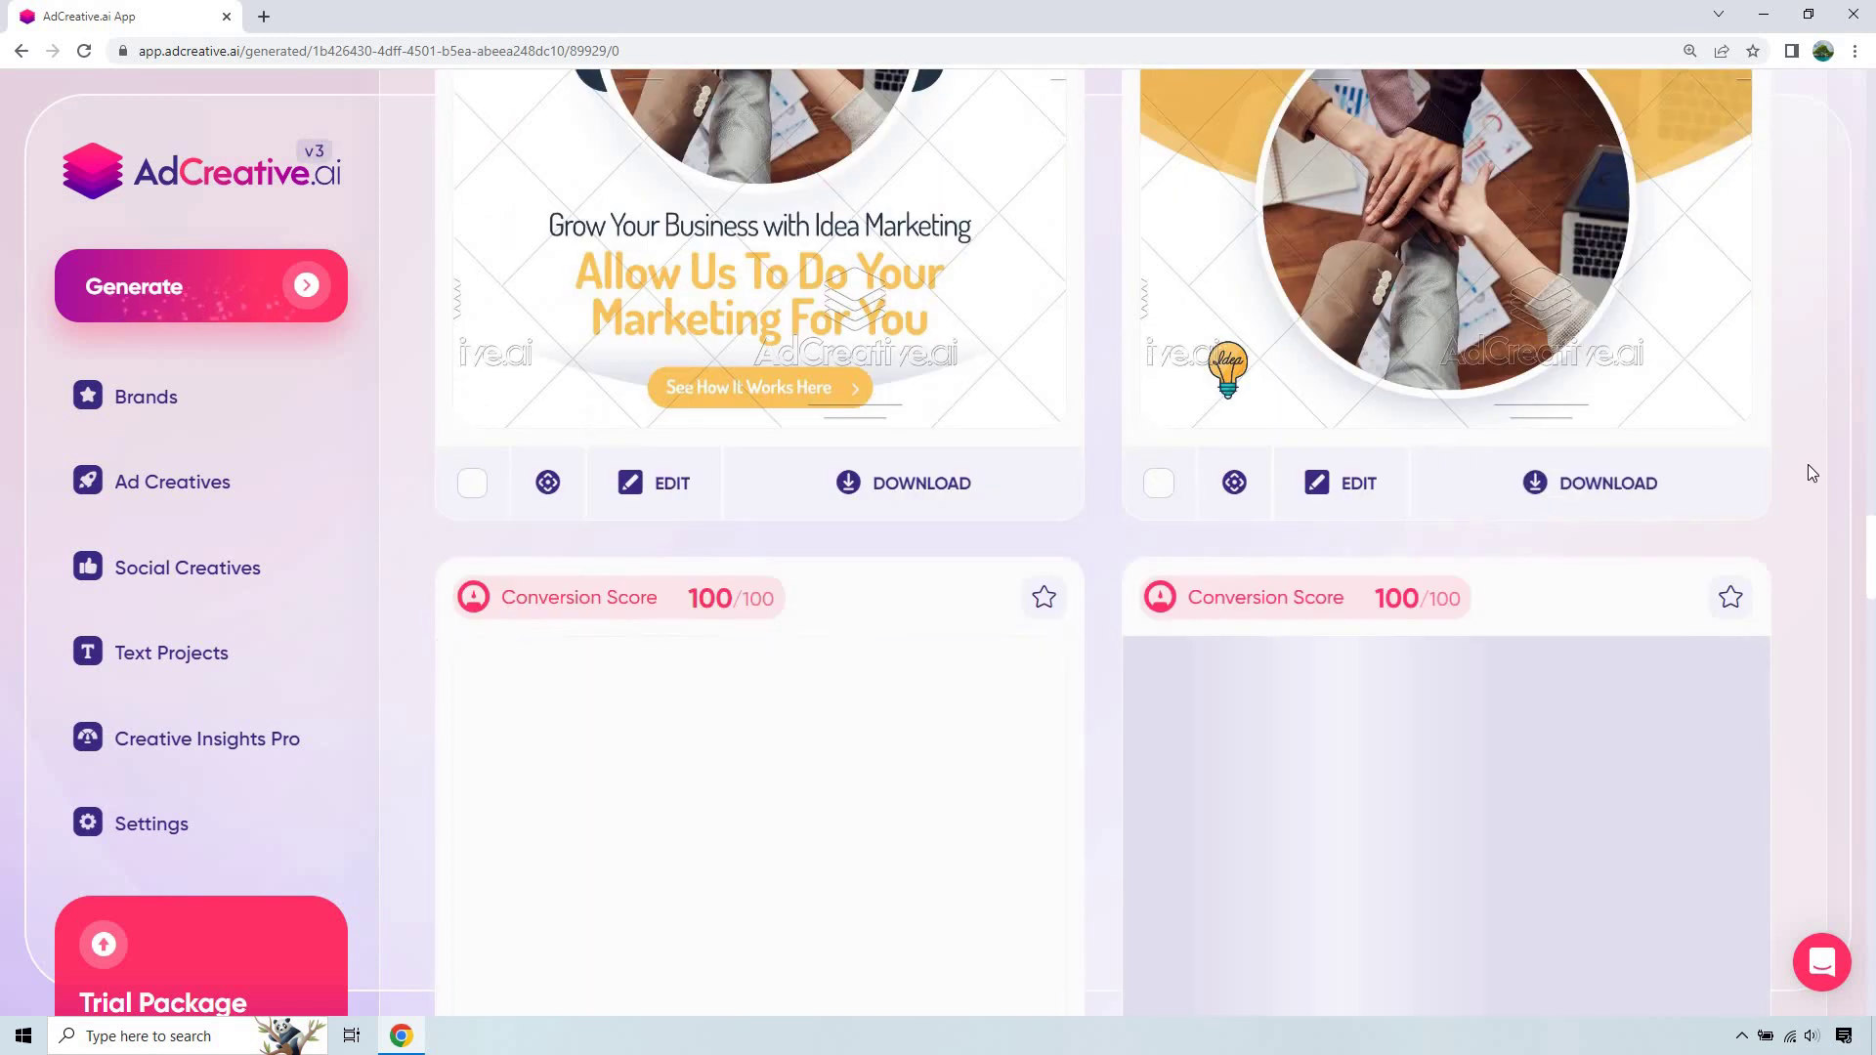
scroll(1808, 473, "down", 4)
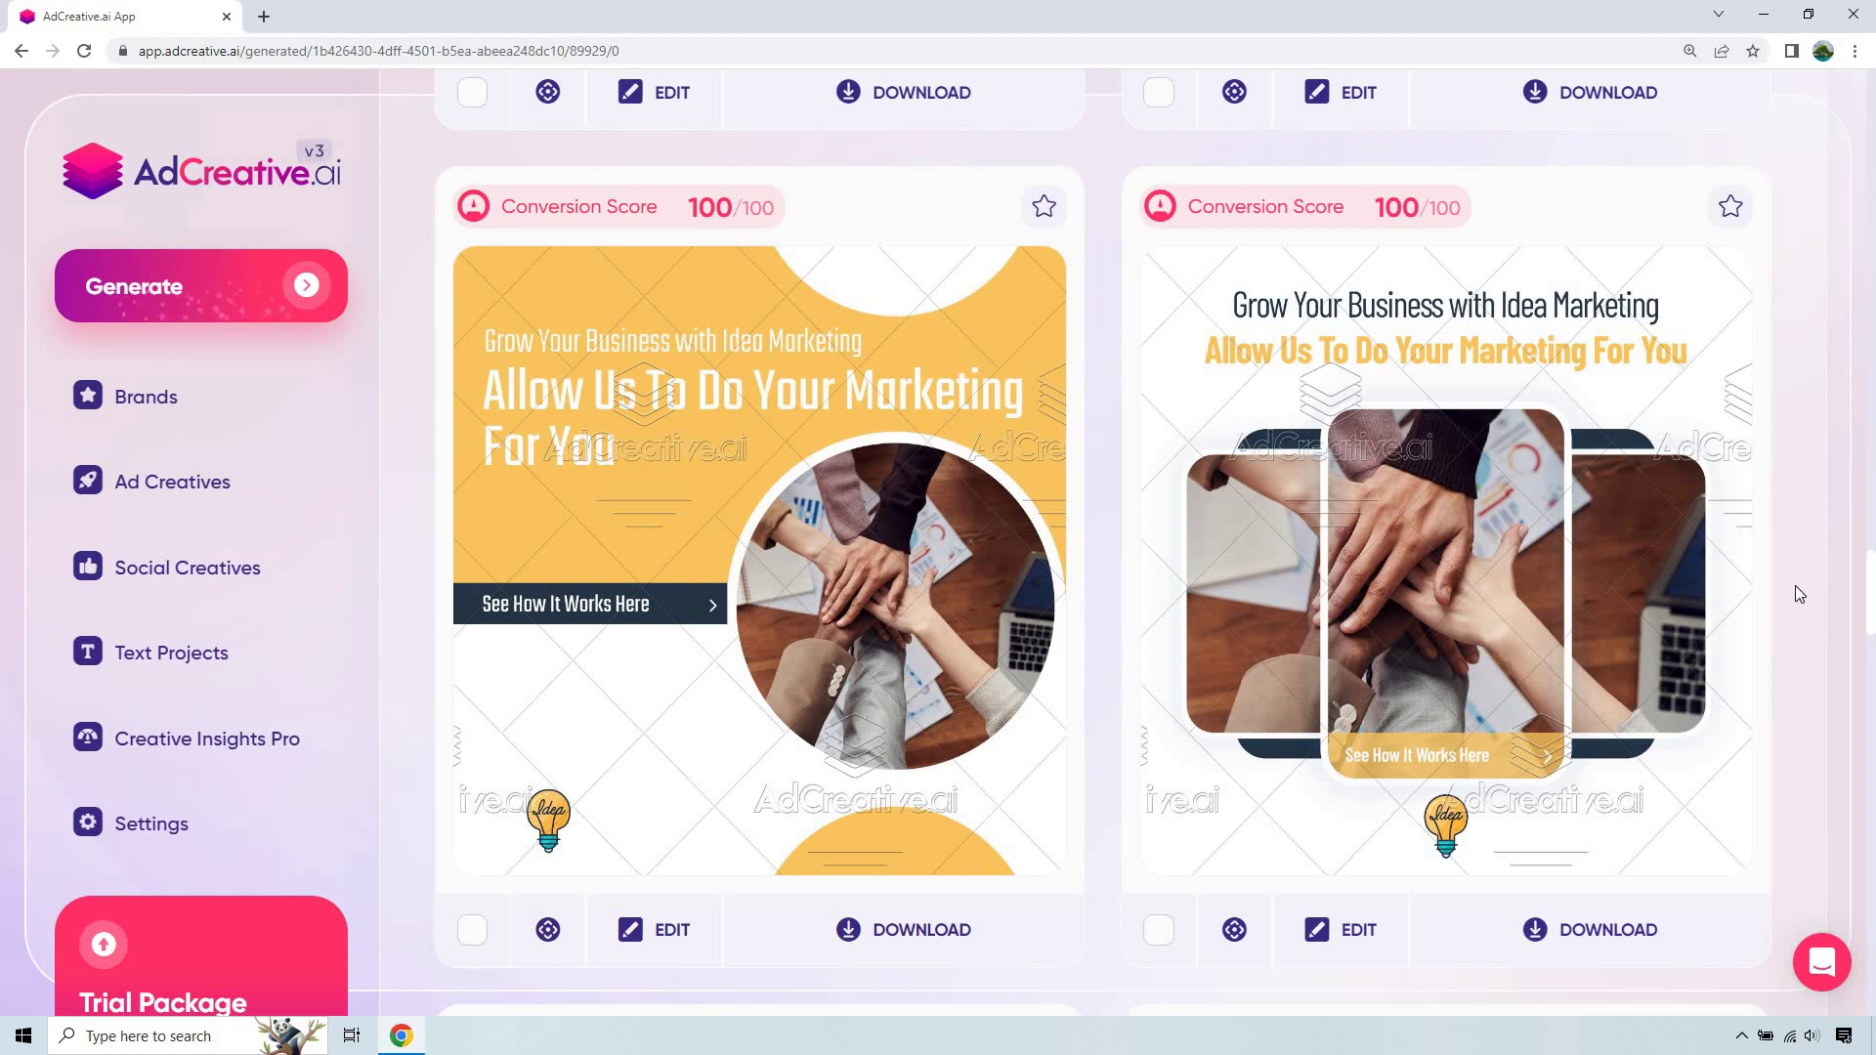
scroll(1796, 584, "down", 8)
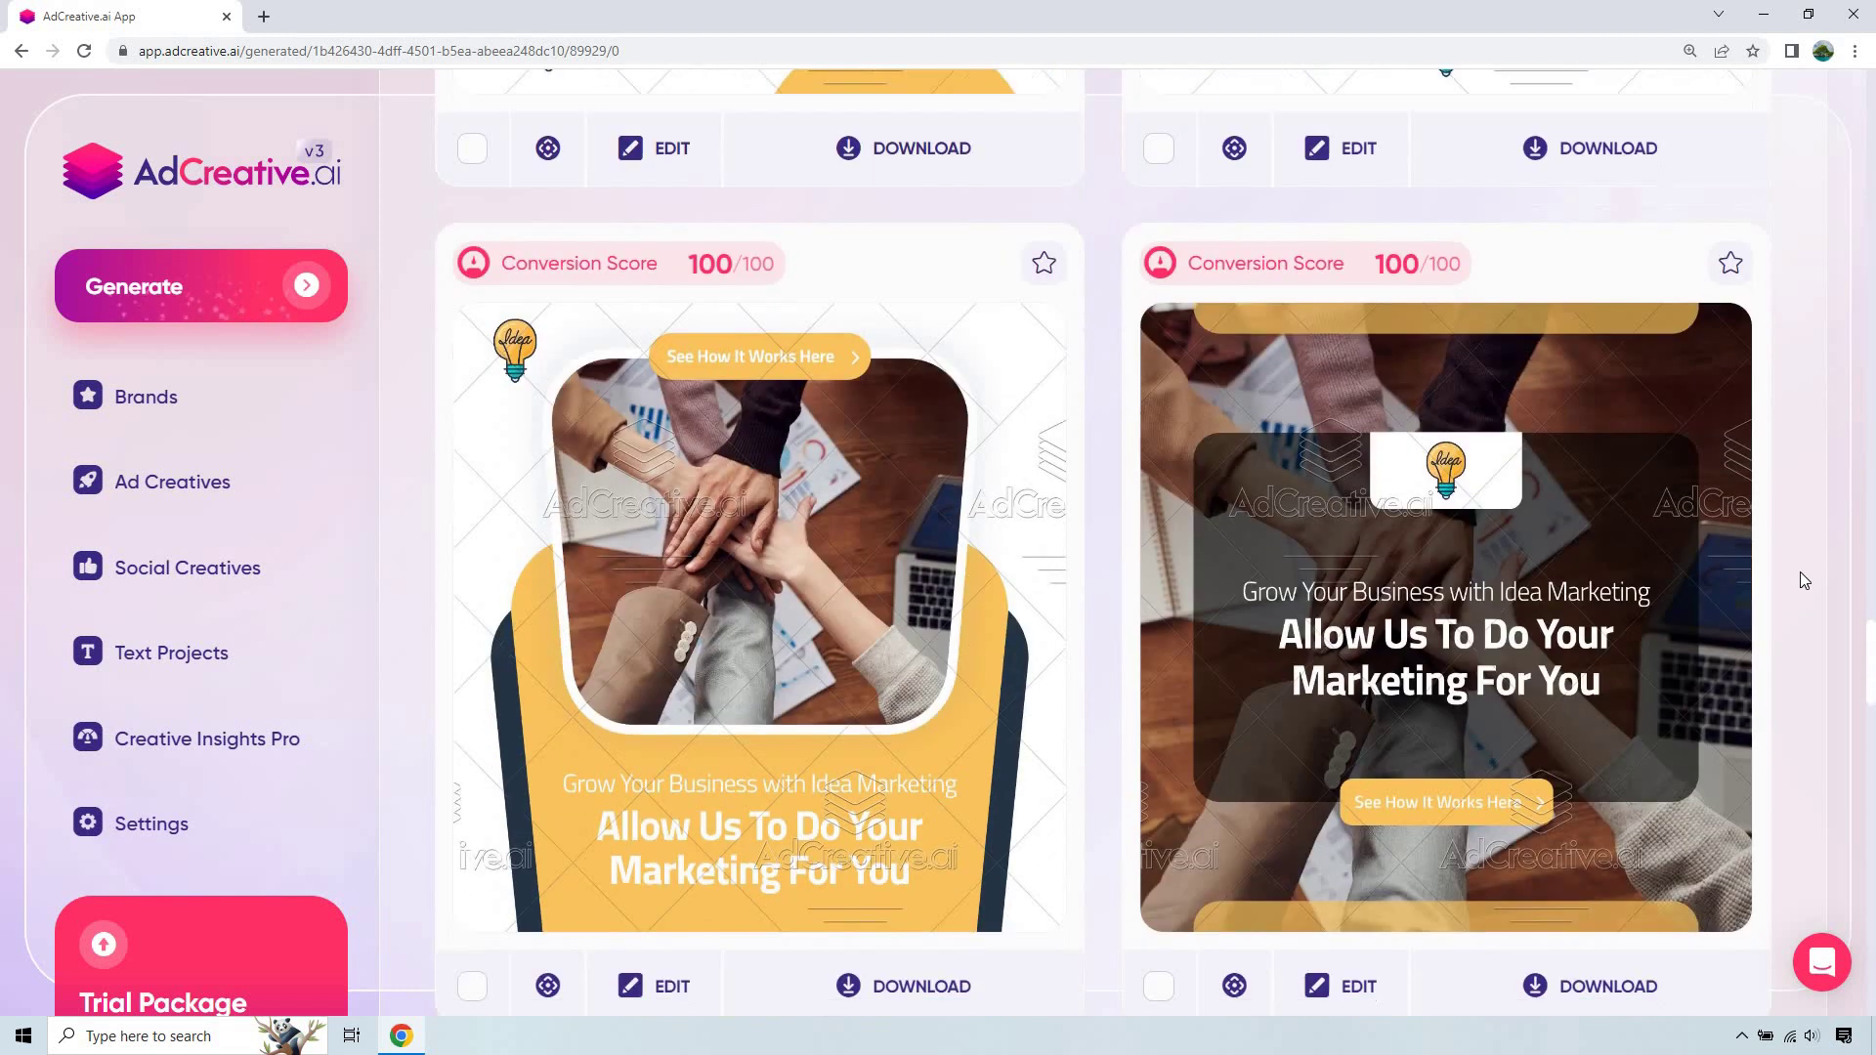
scroll(1802, 572, "down", 7)
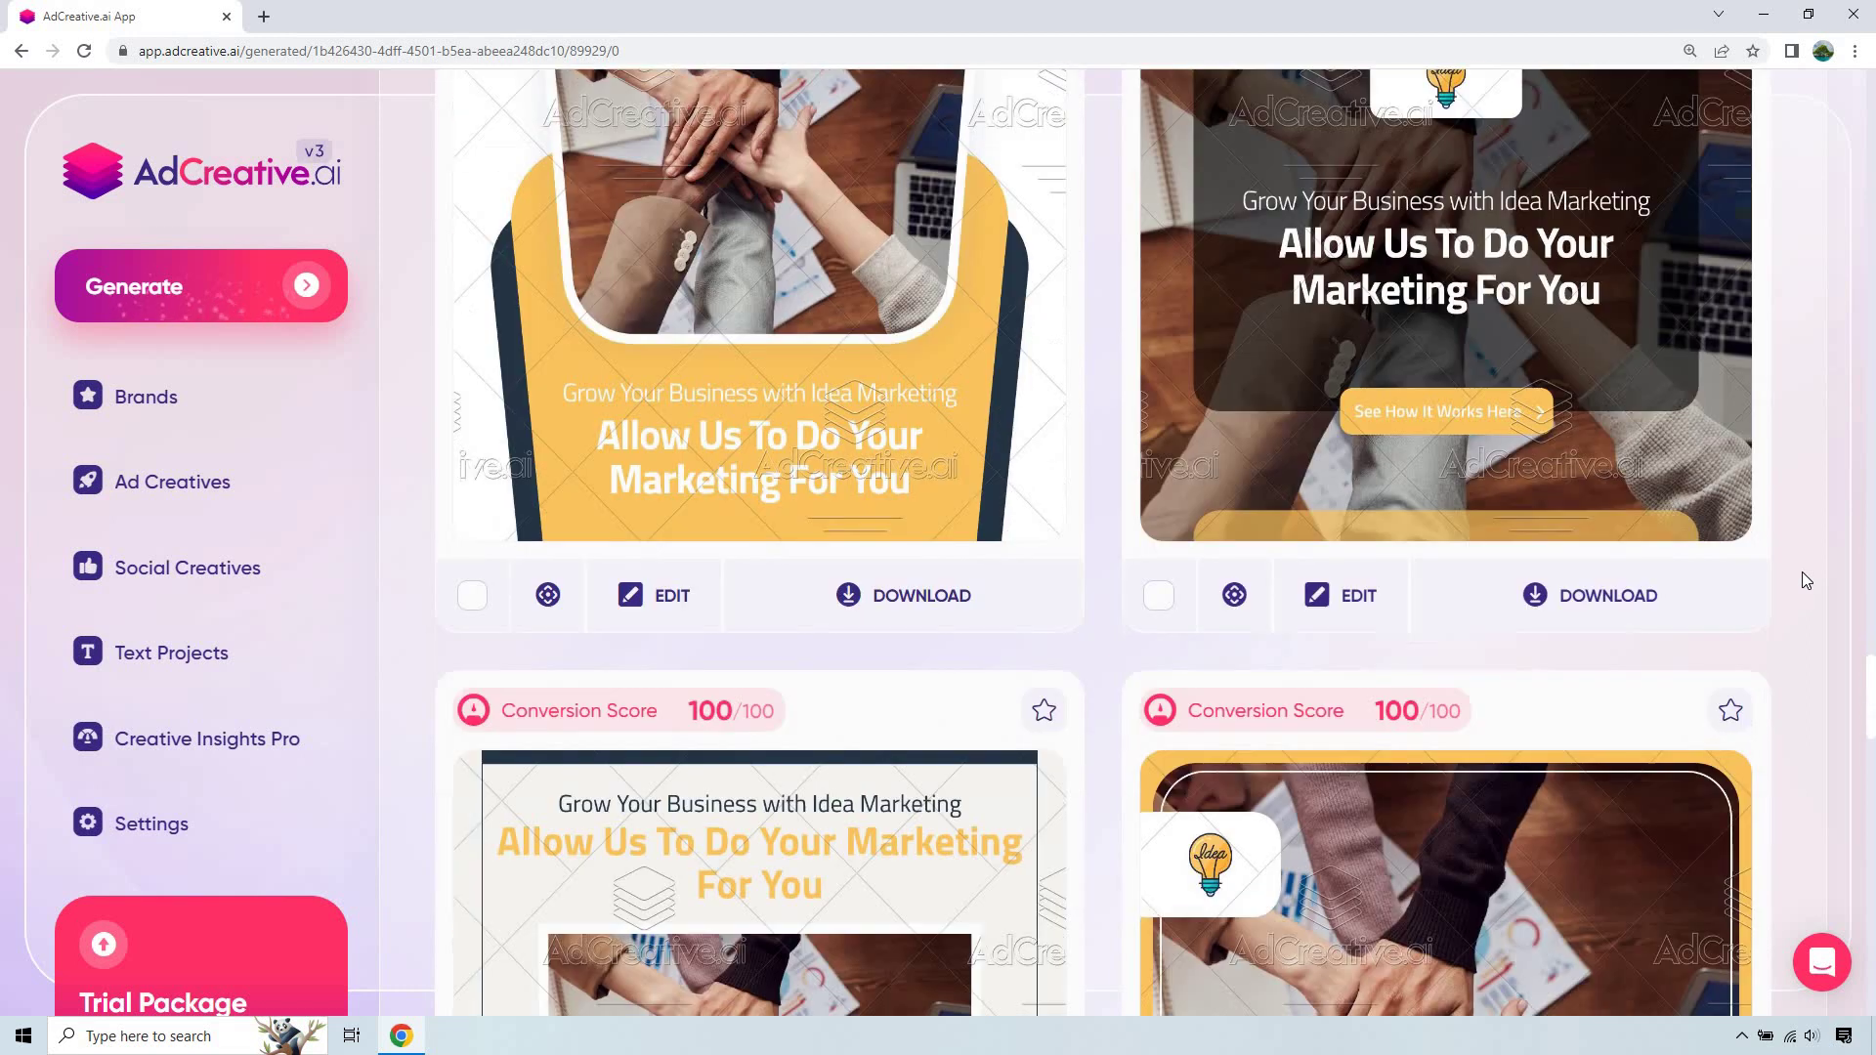
scroll(1802, 572, "down", 2)
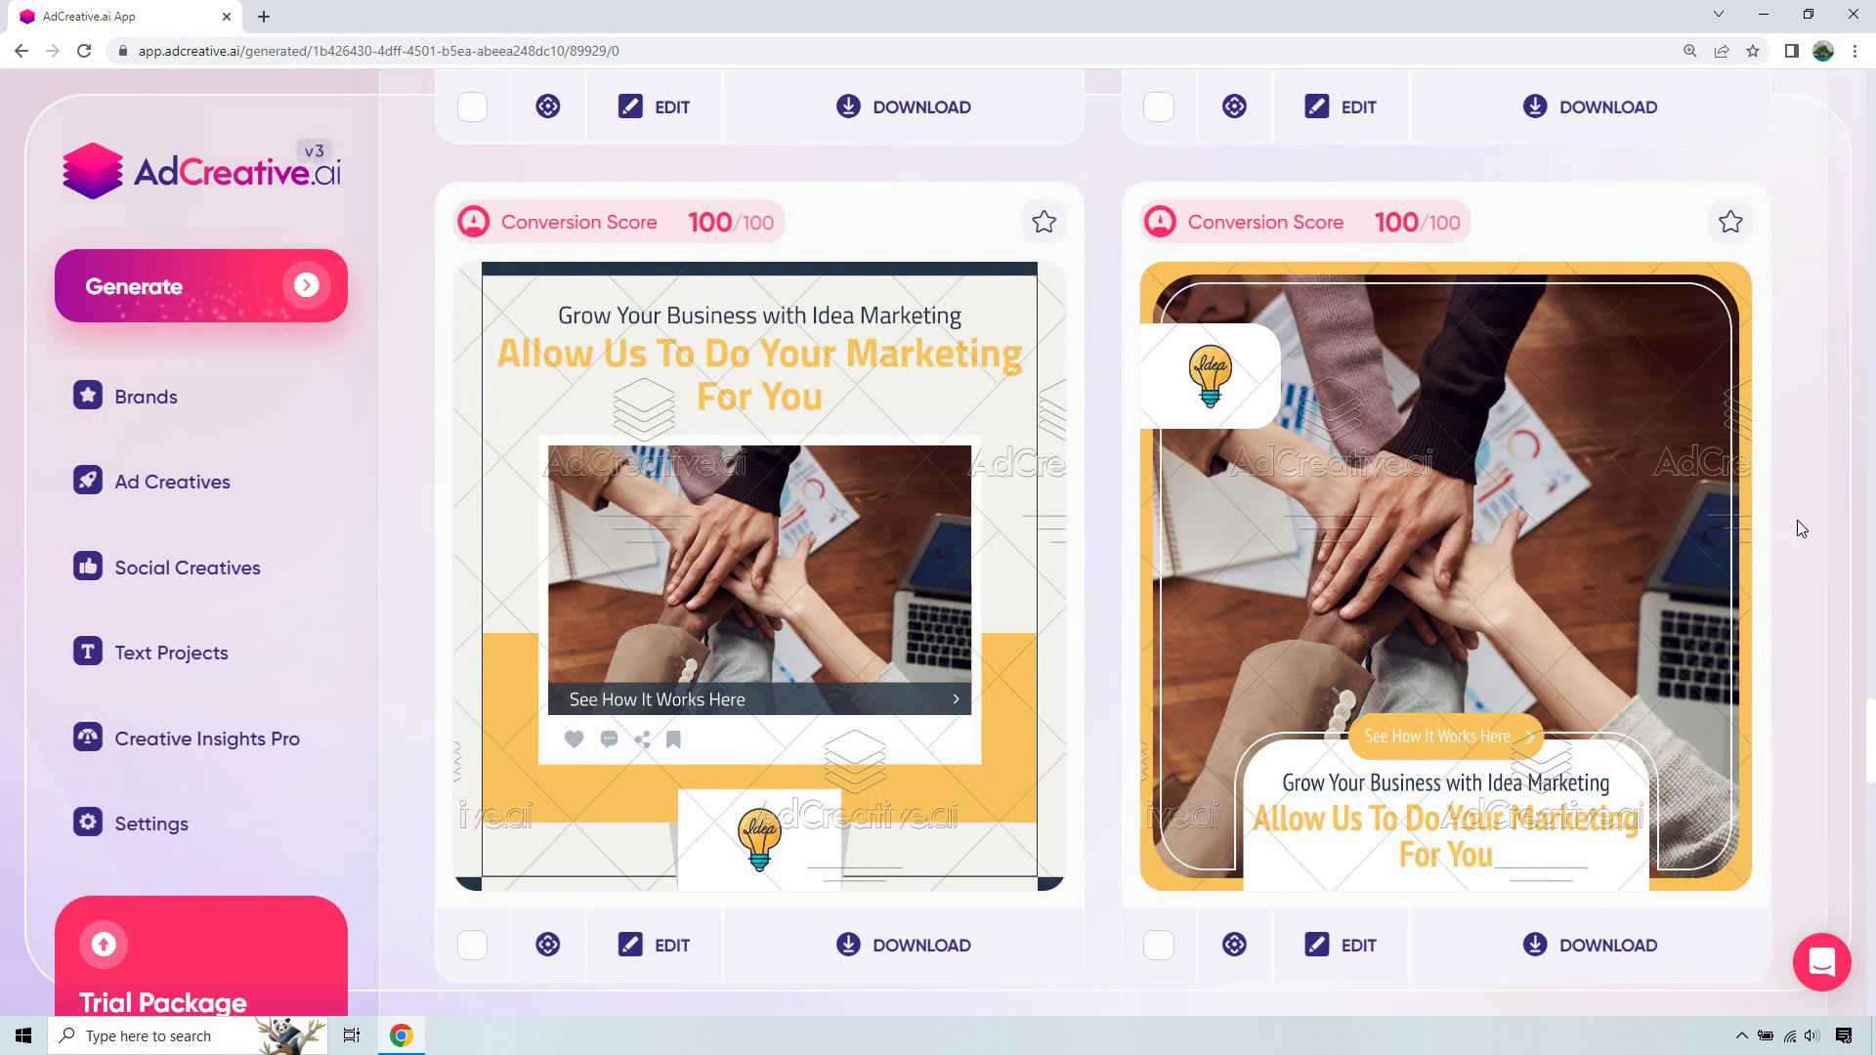
scroll(1800, 526, "down", 6)
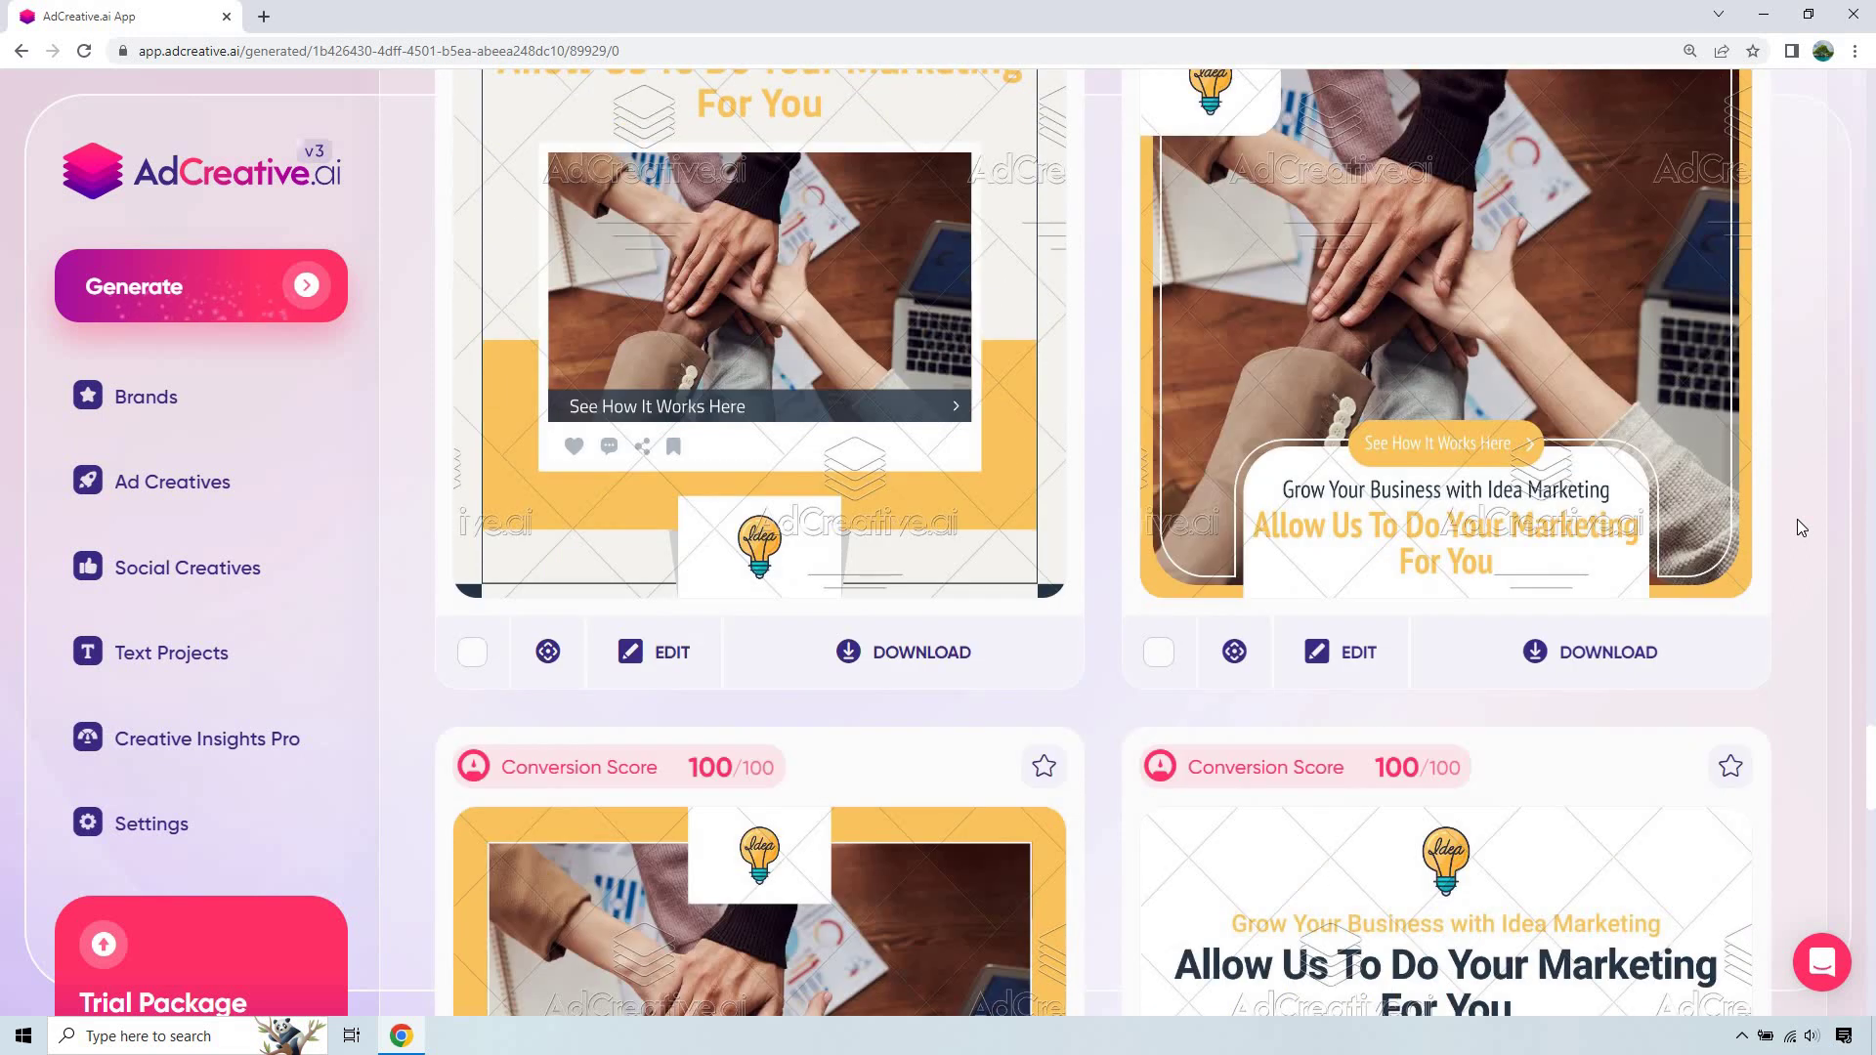
scroll(1798, 519, "down", 3)
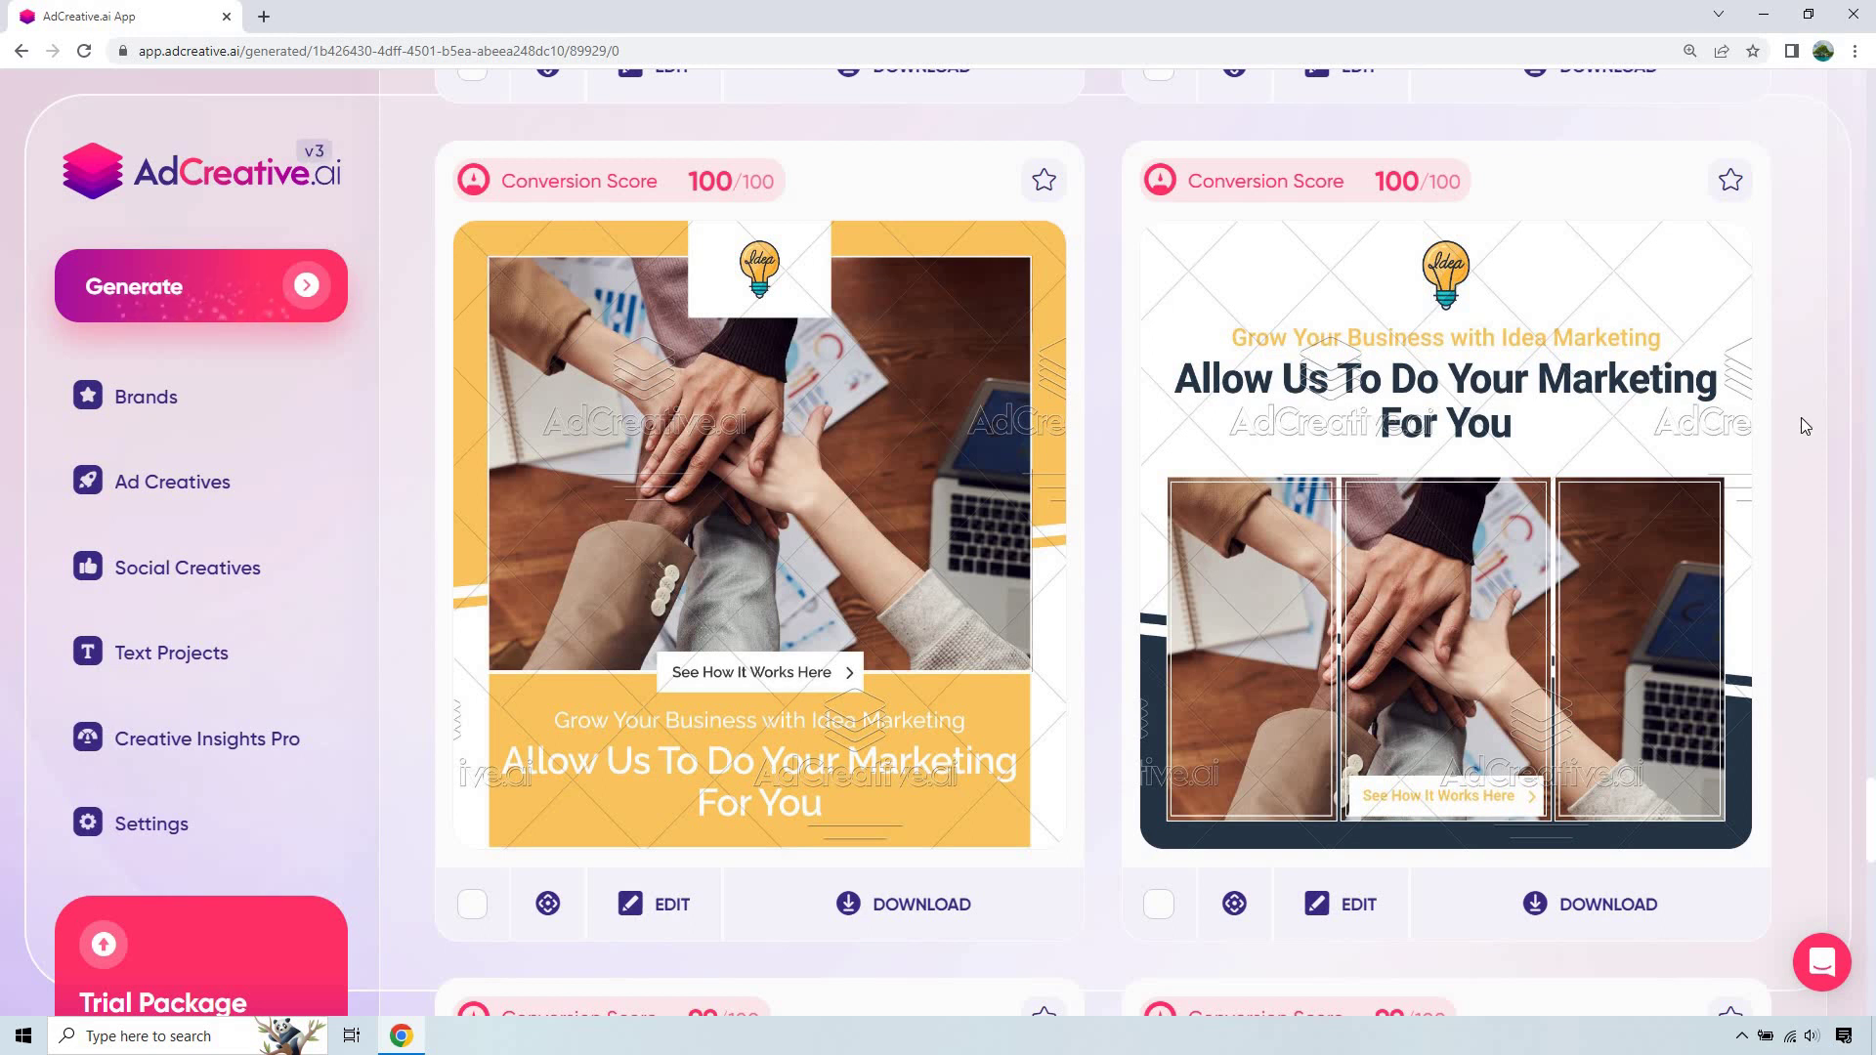
scroll(1802, 439, "down", 8)
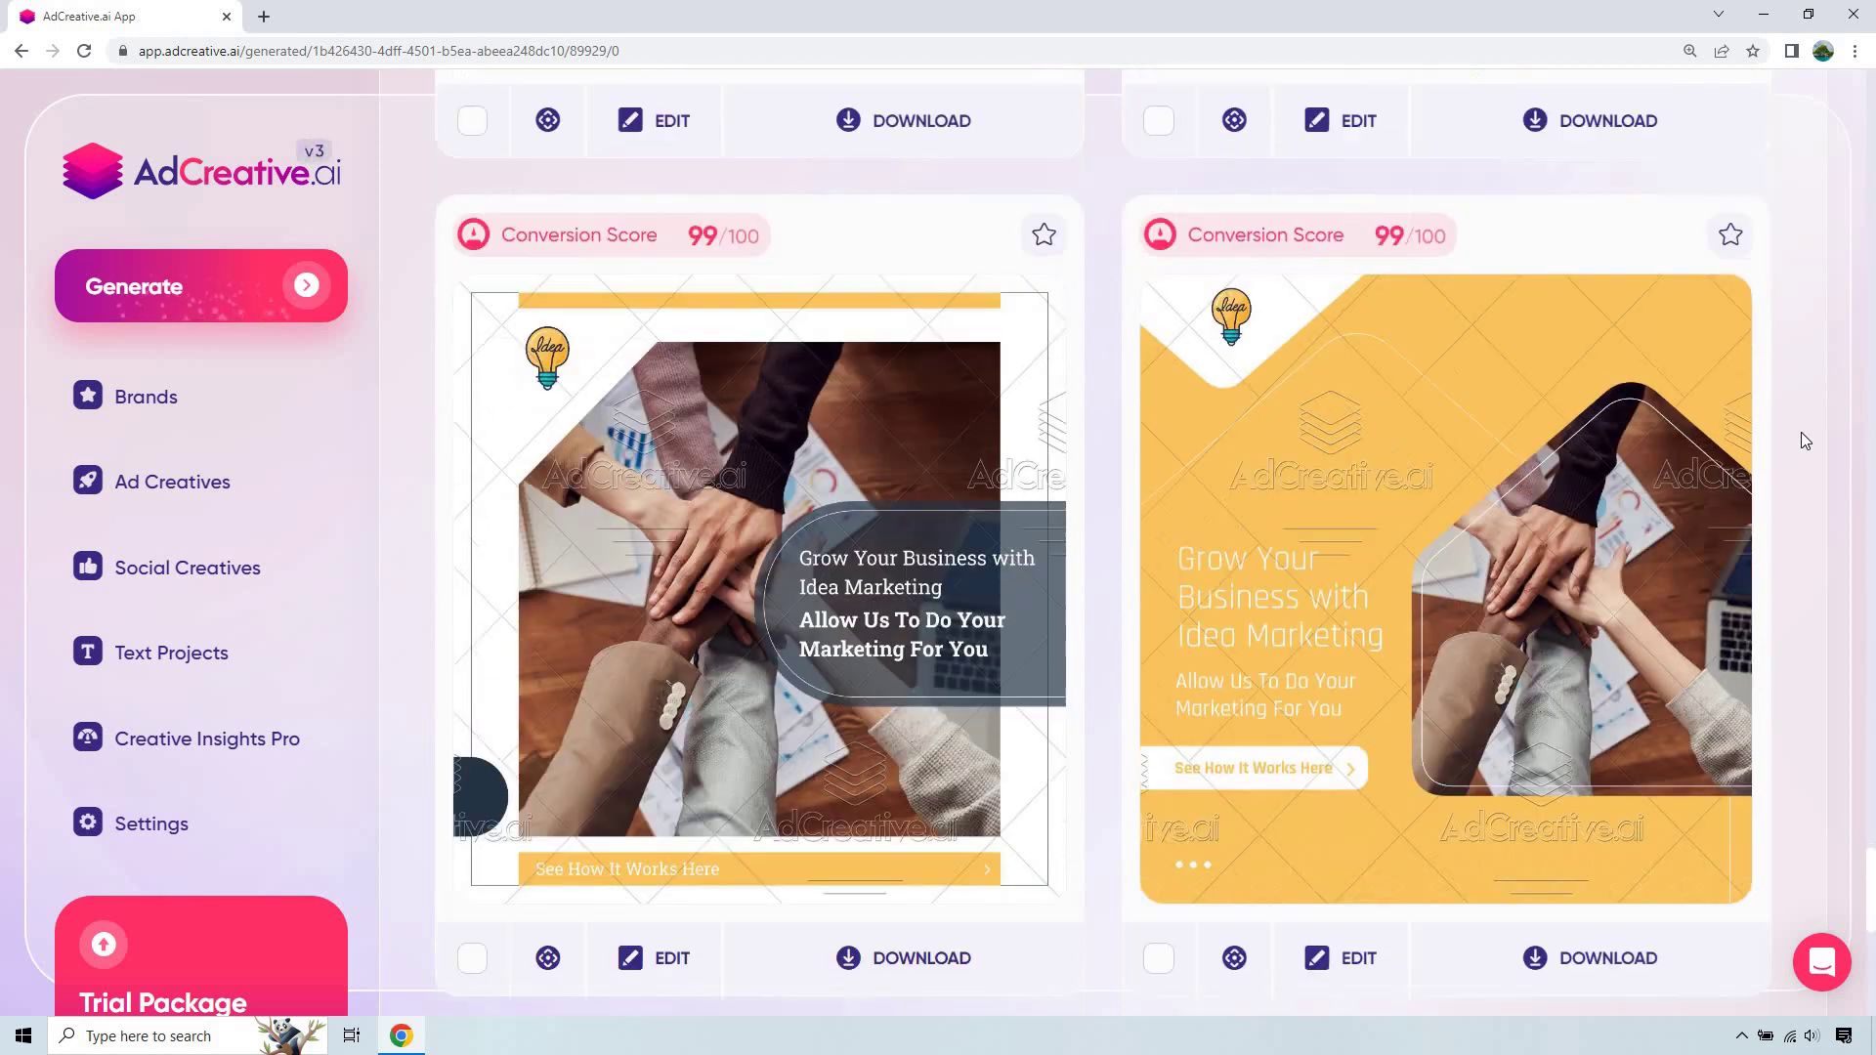
scroll(1805, 441, "down", 7)
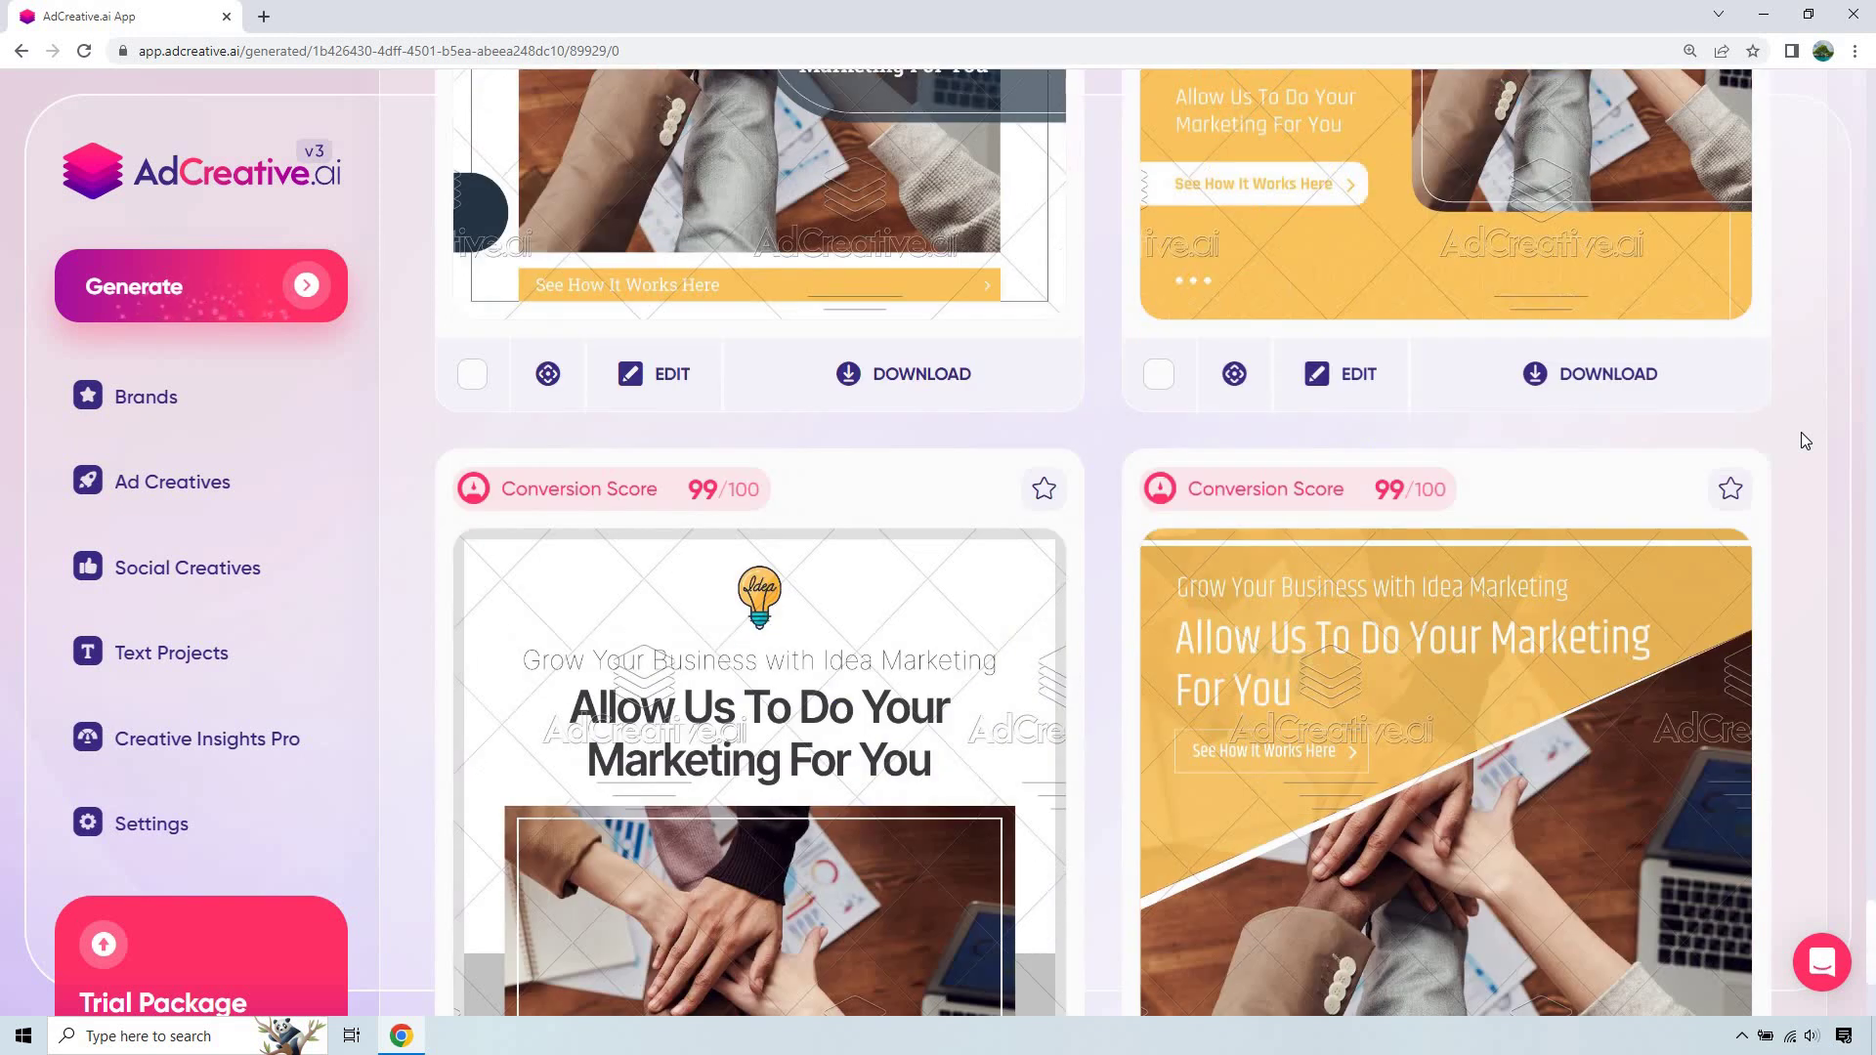
scroll(1802, 434, "down", 2)
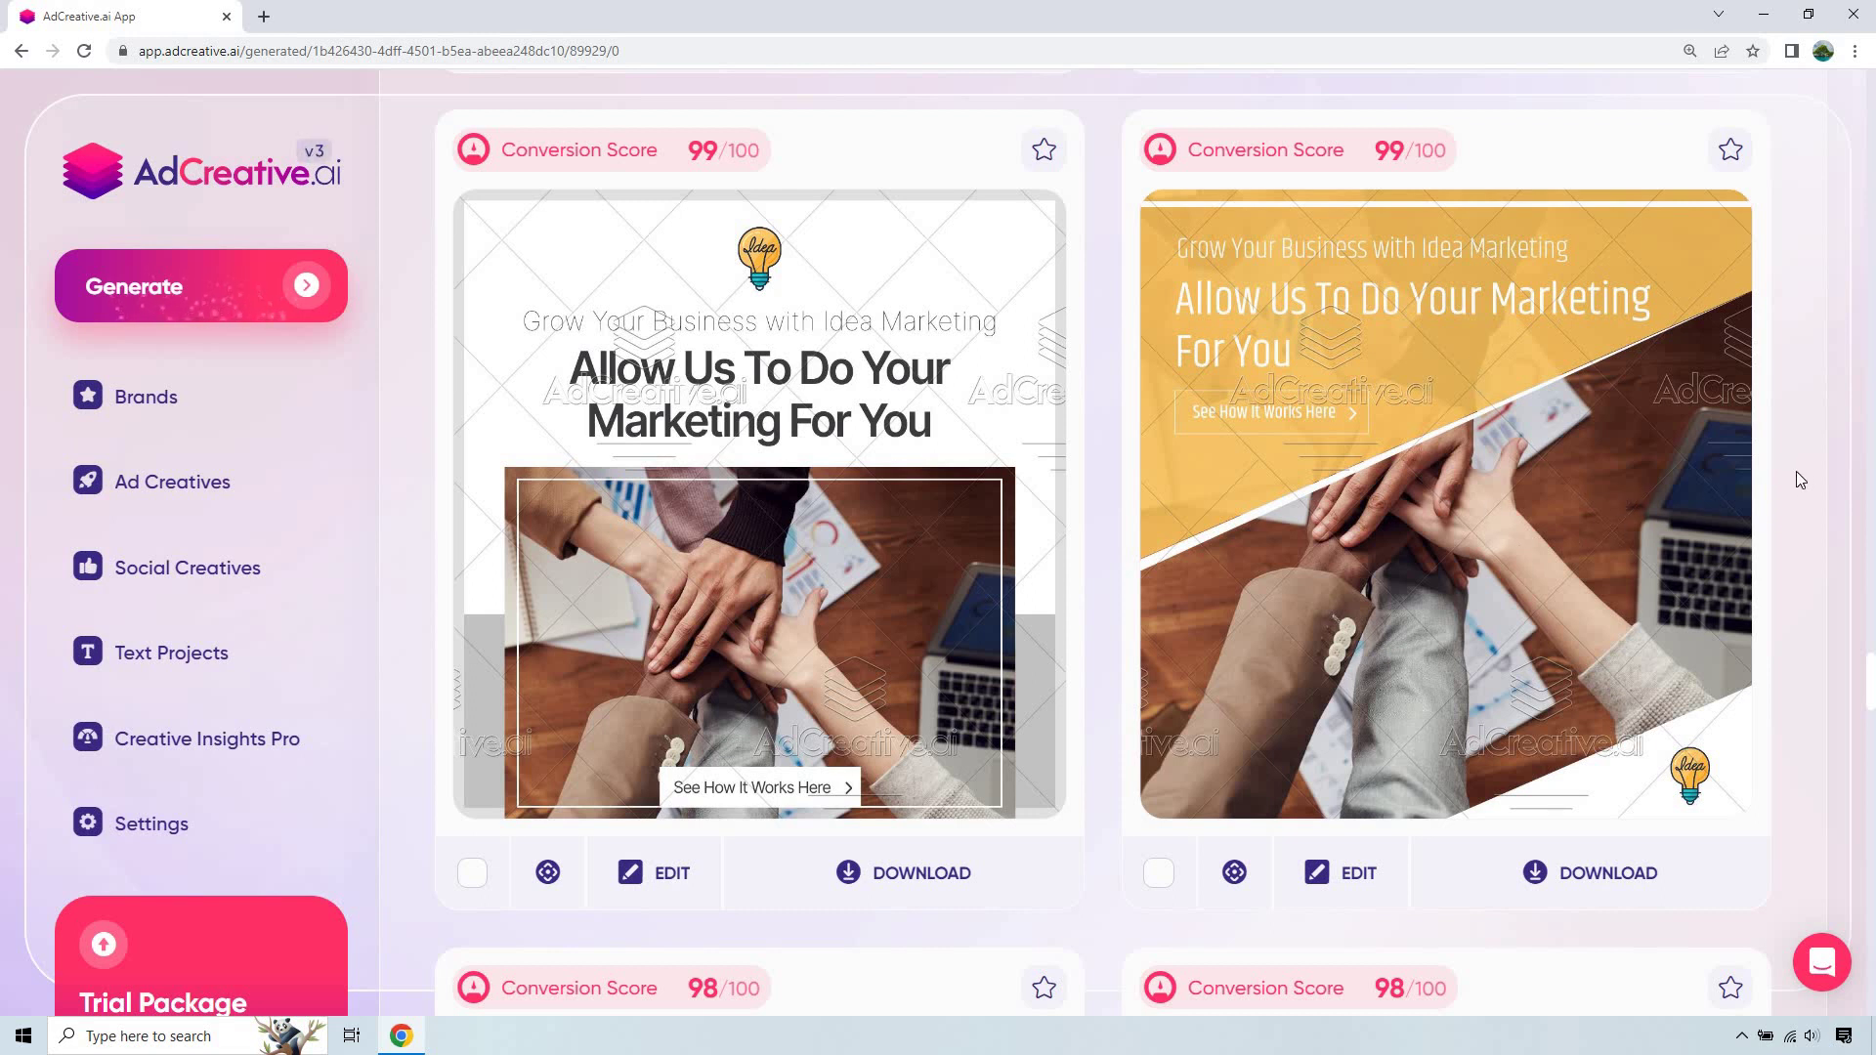
scroll(1802, 477, "down", 8)
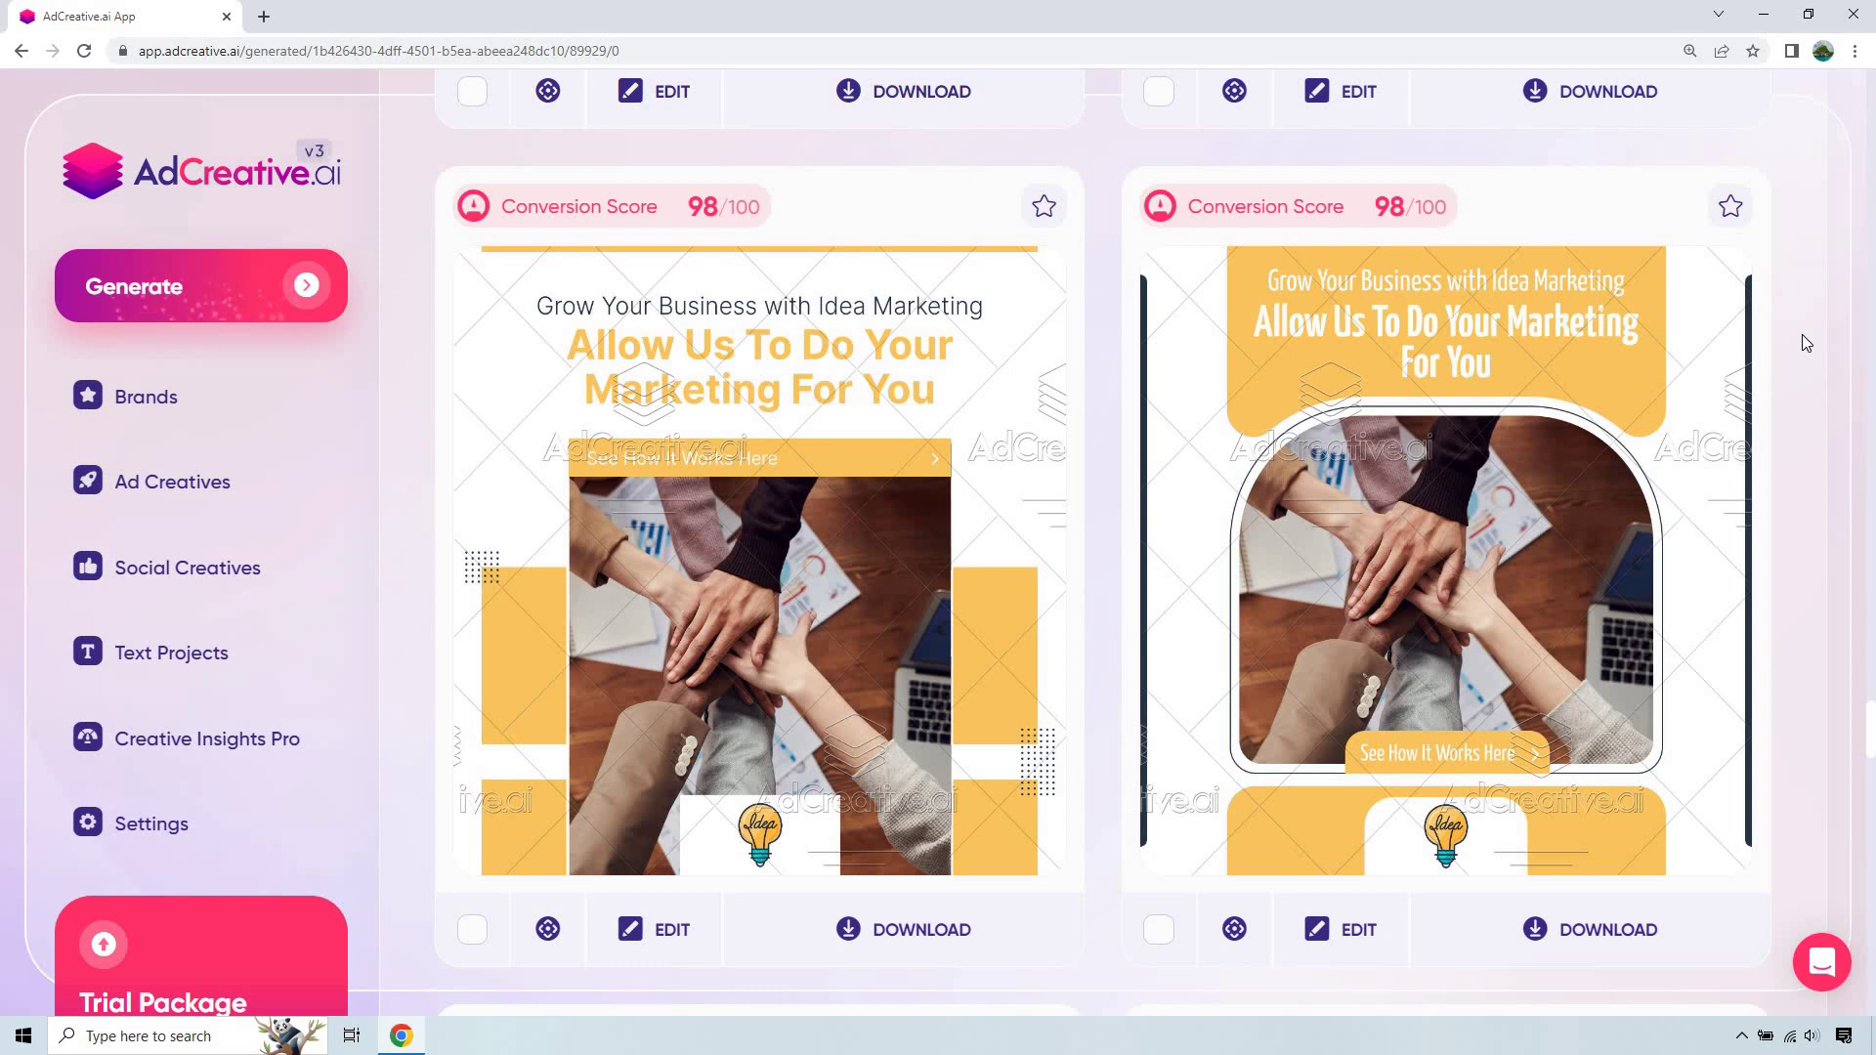
scroll(1806, 342, "down", 9)
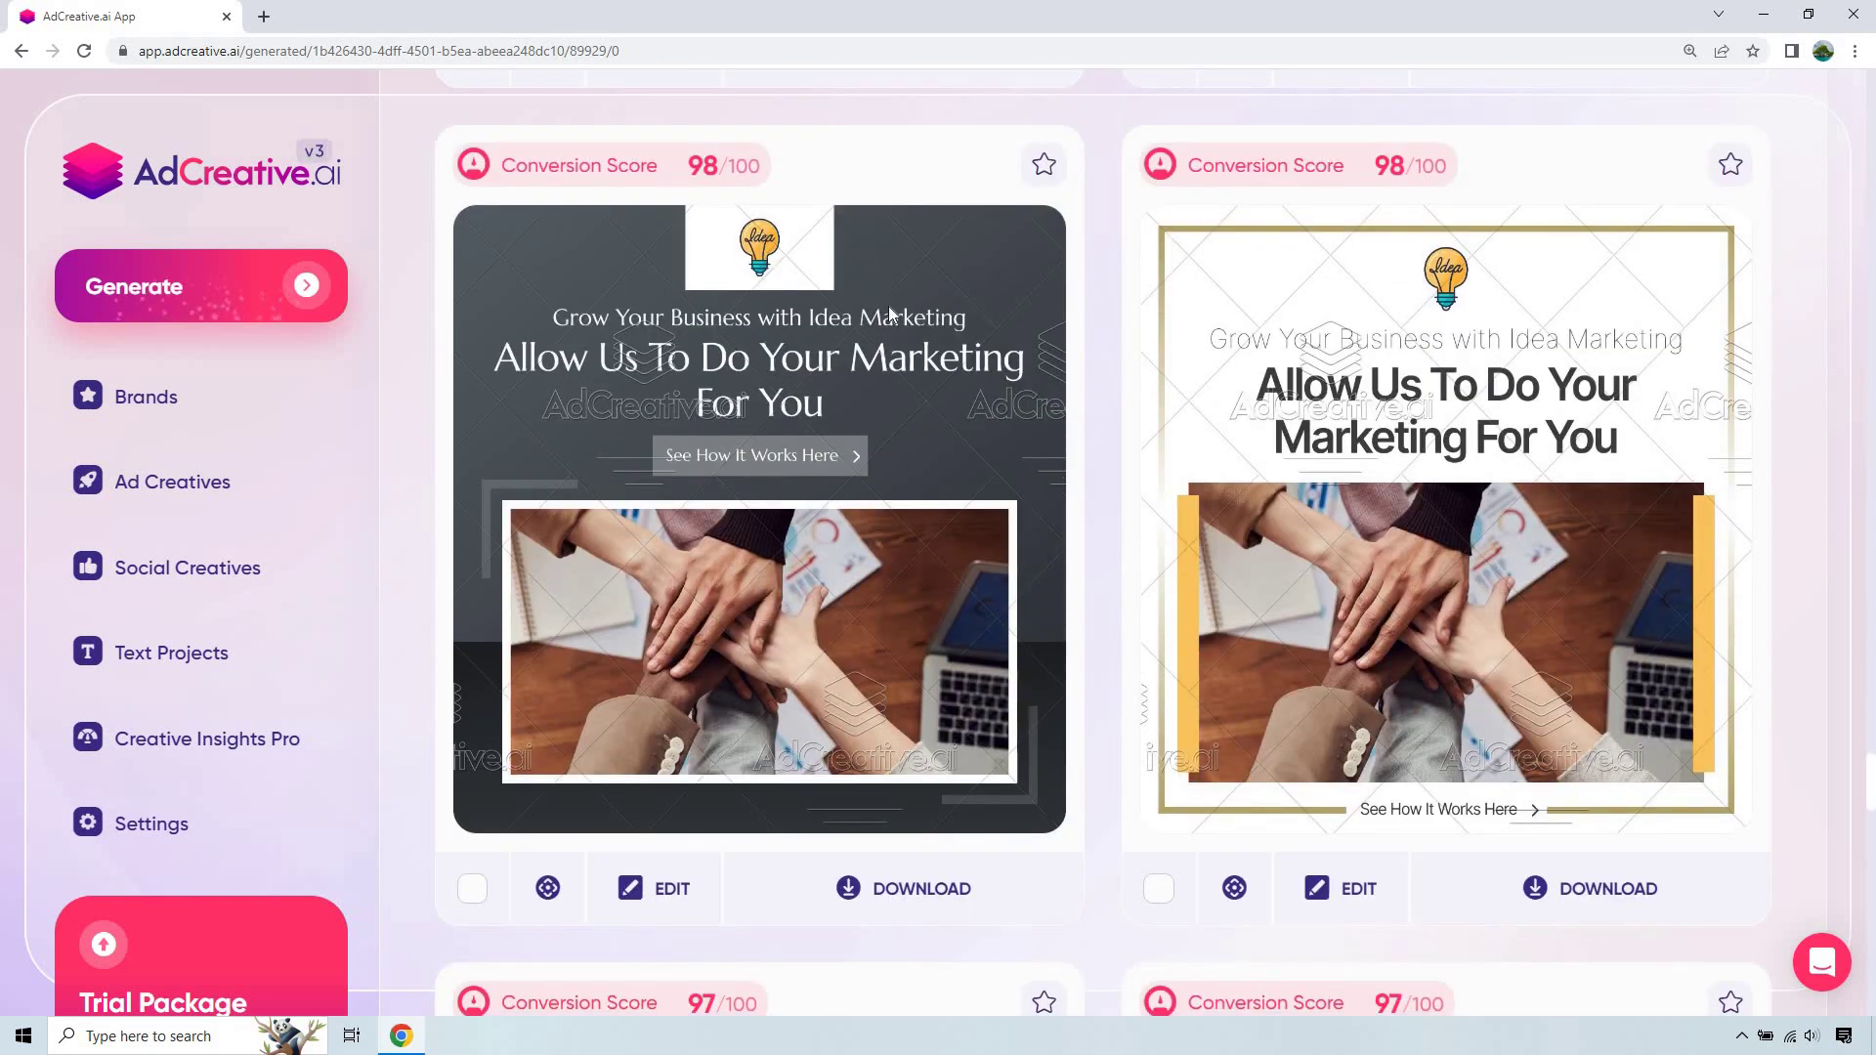
scroll(1808, 402, "down", 6)
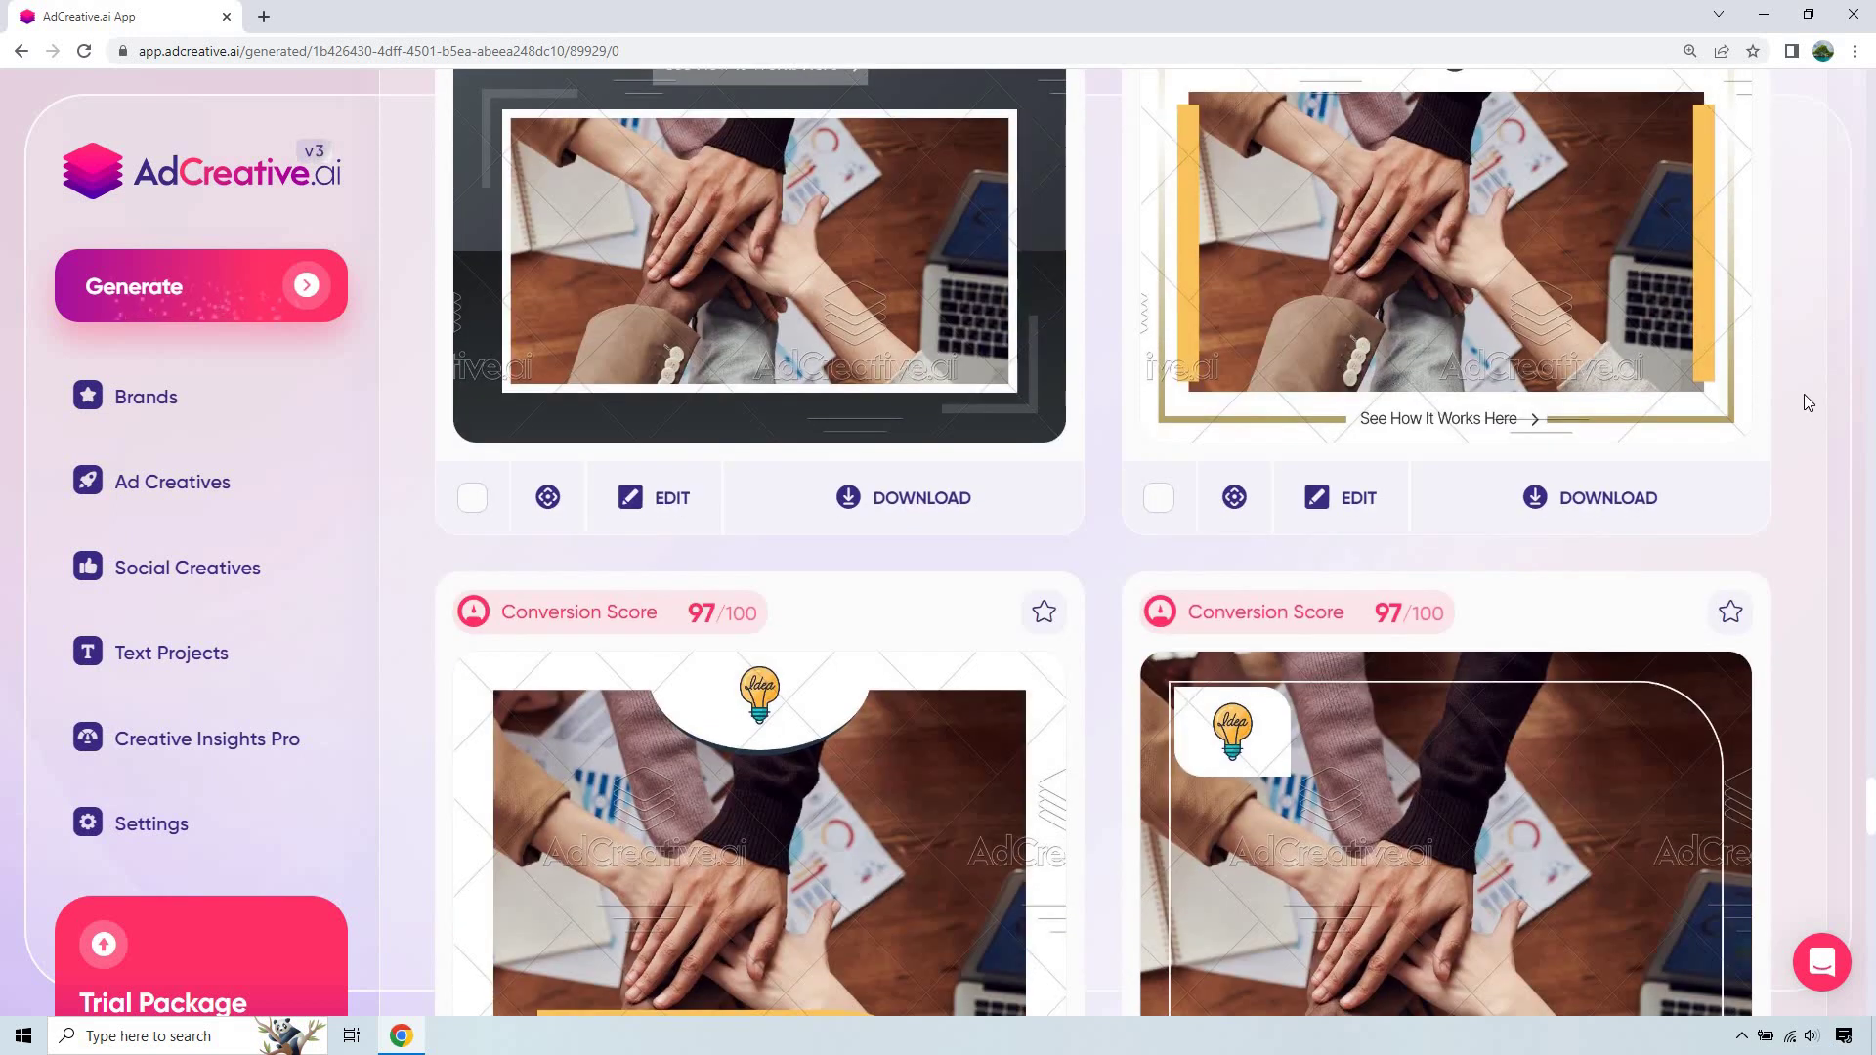
scroll(1806, 410, "down", 2)
scroll(1804, 409, "down", 8)
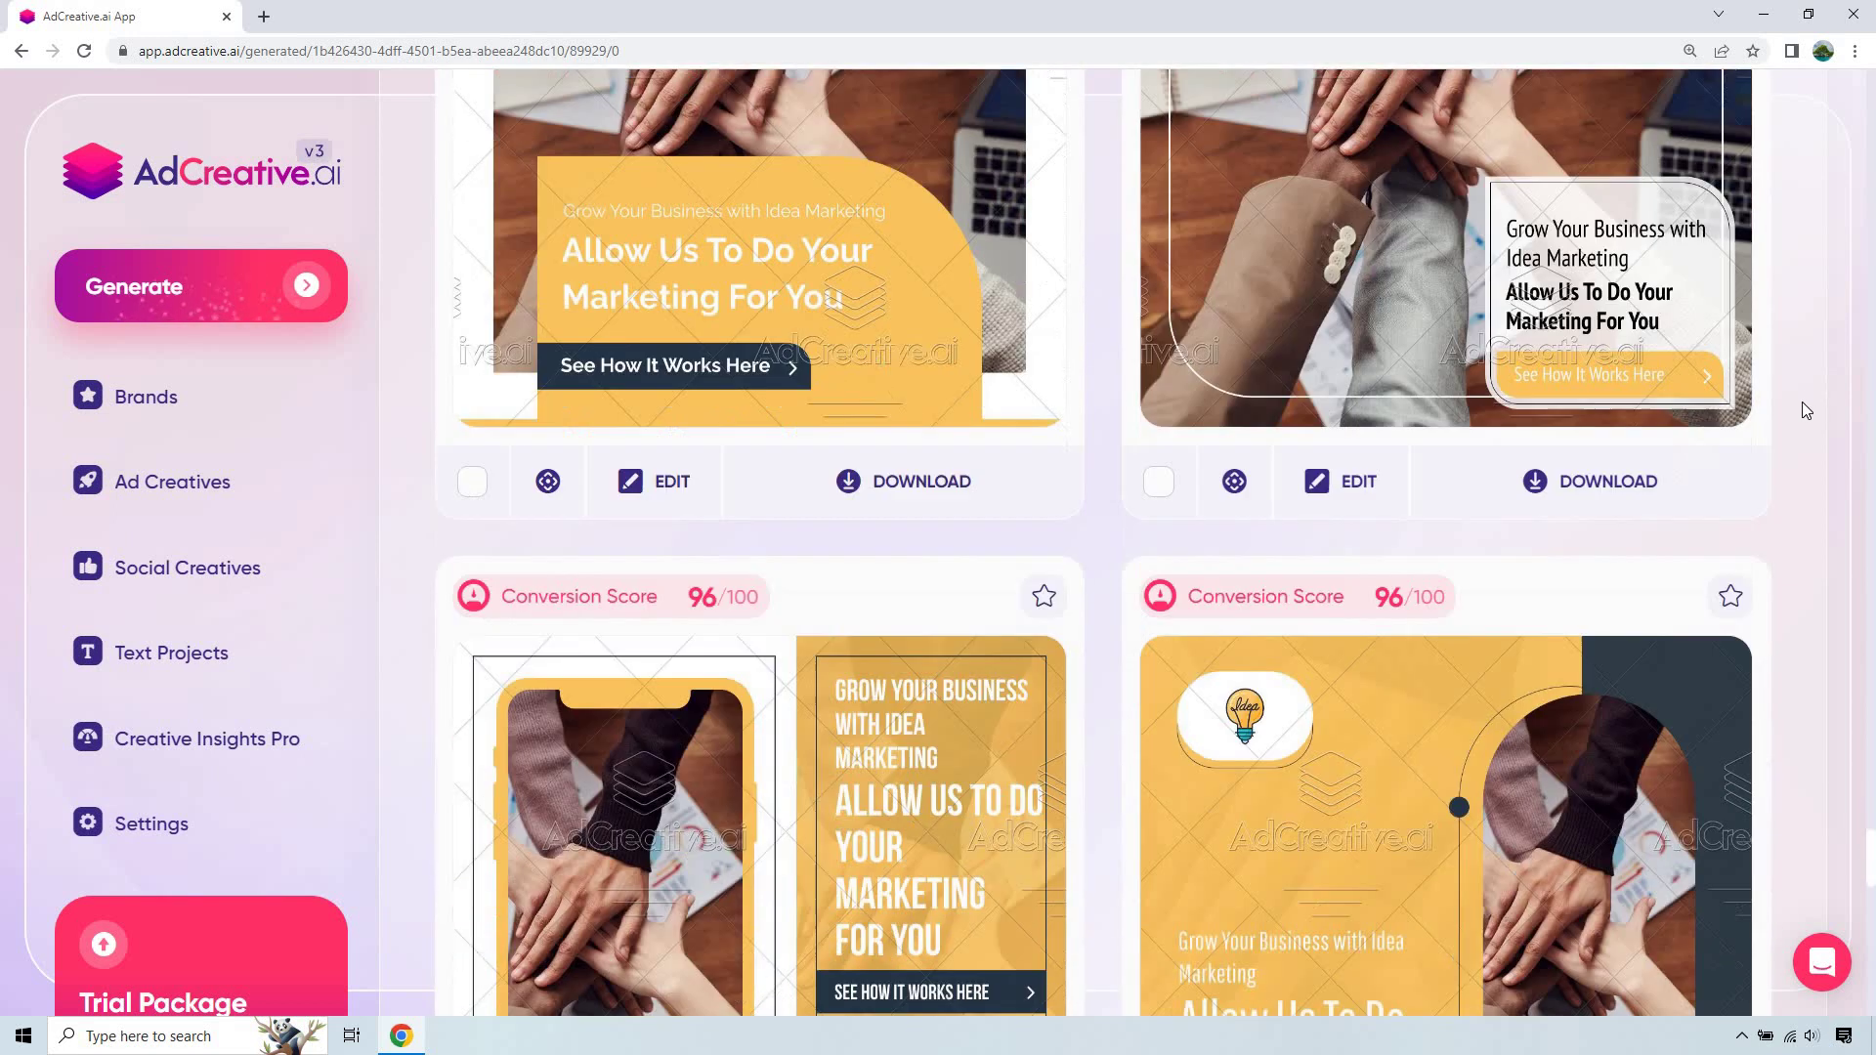
scroll(1802, 401, "down", 6)
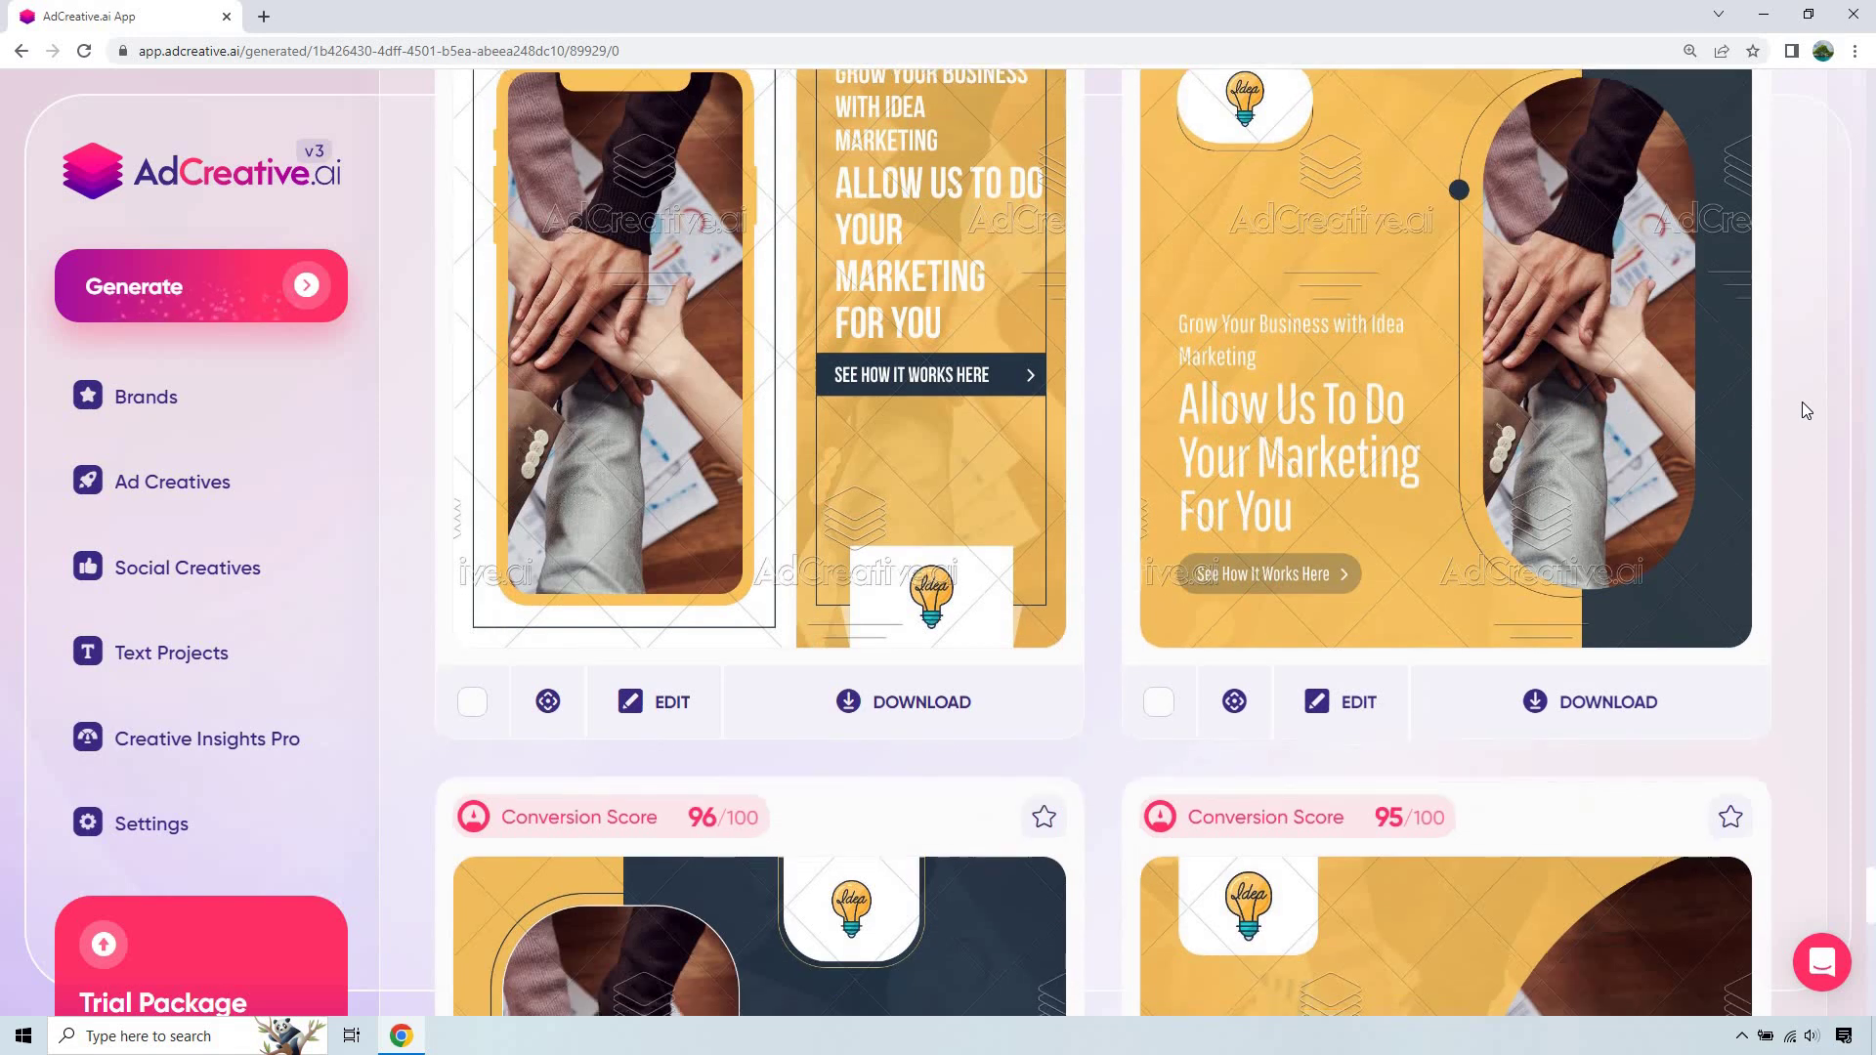
scroll(1800, 403, "down", 7)
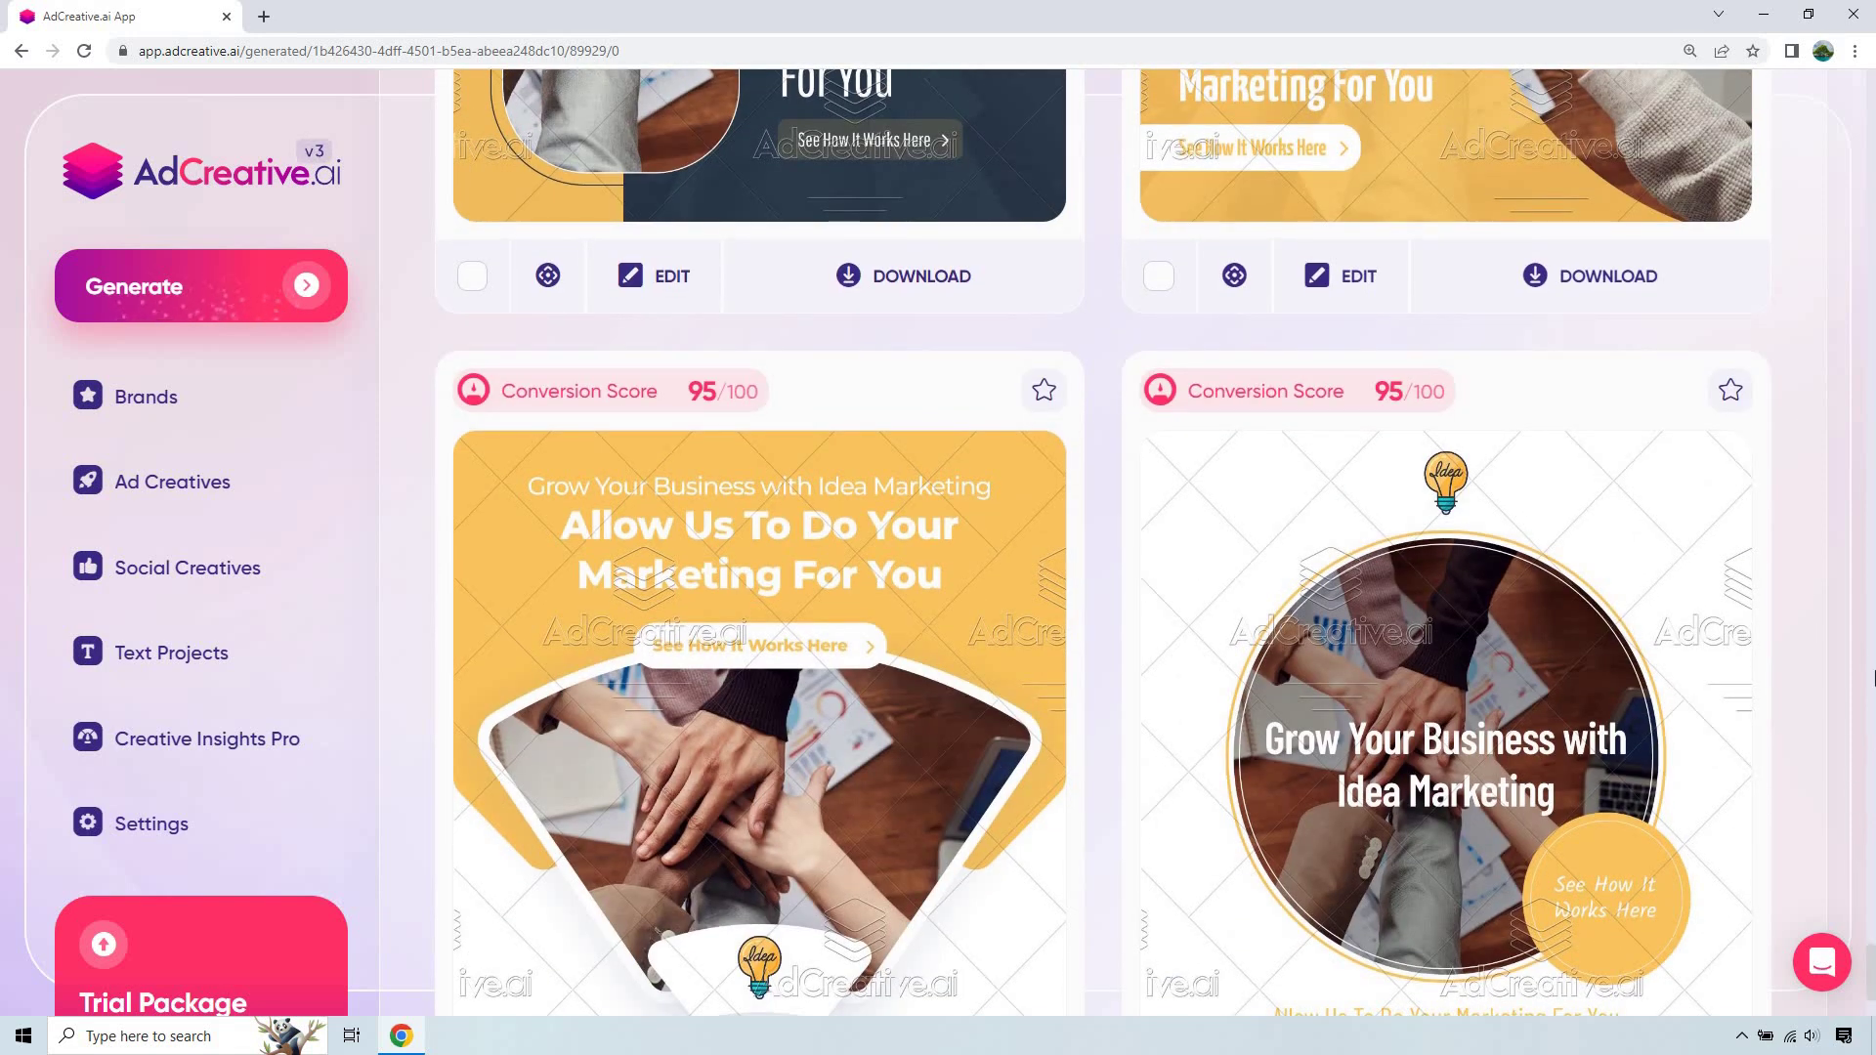
left_click_drag(1871, 992, 1871, 78)
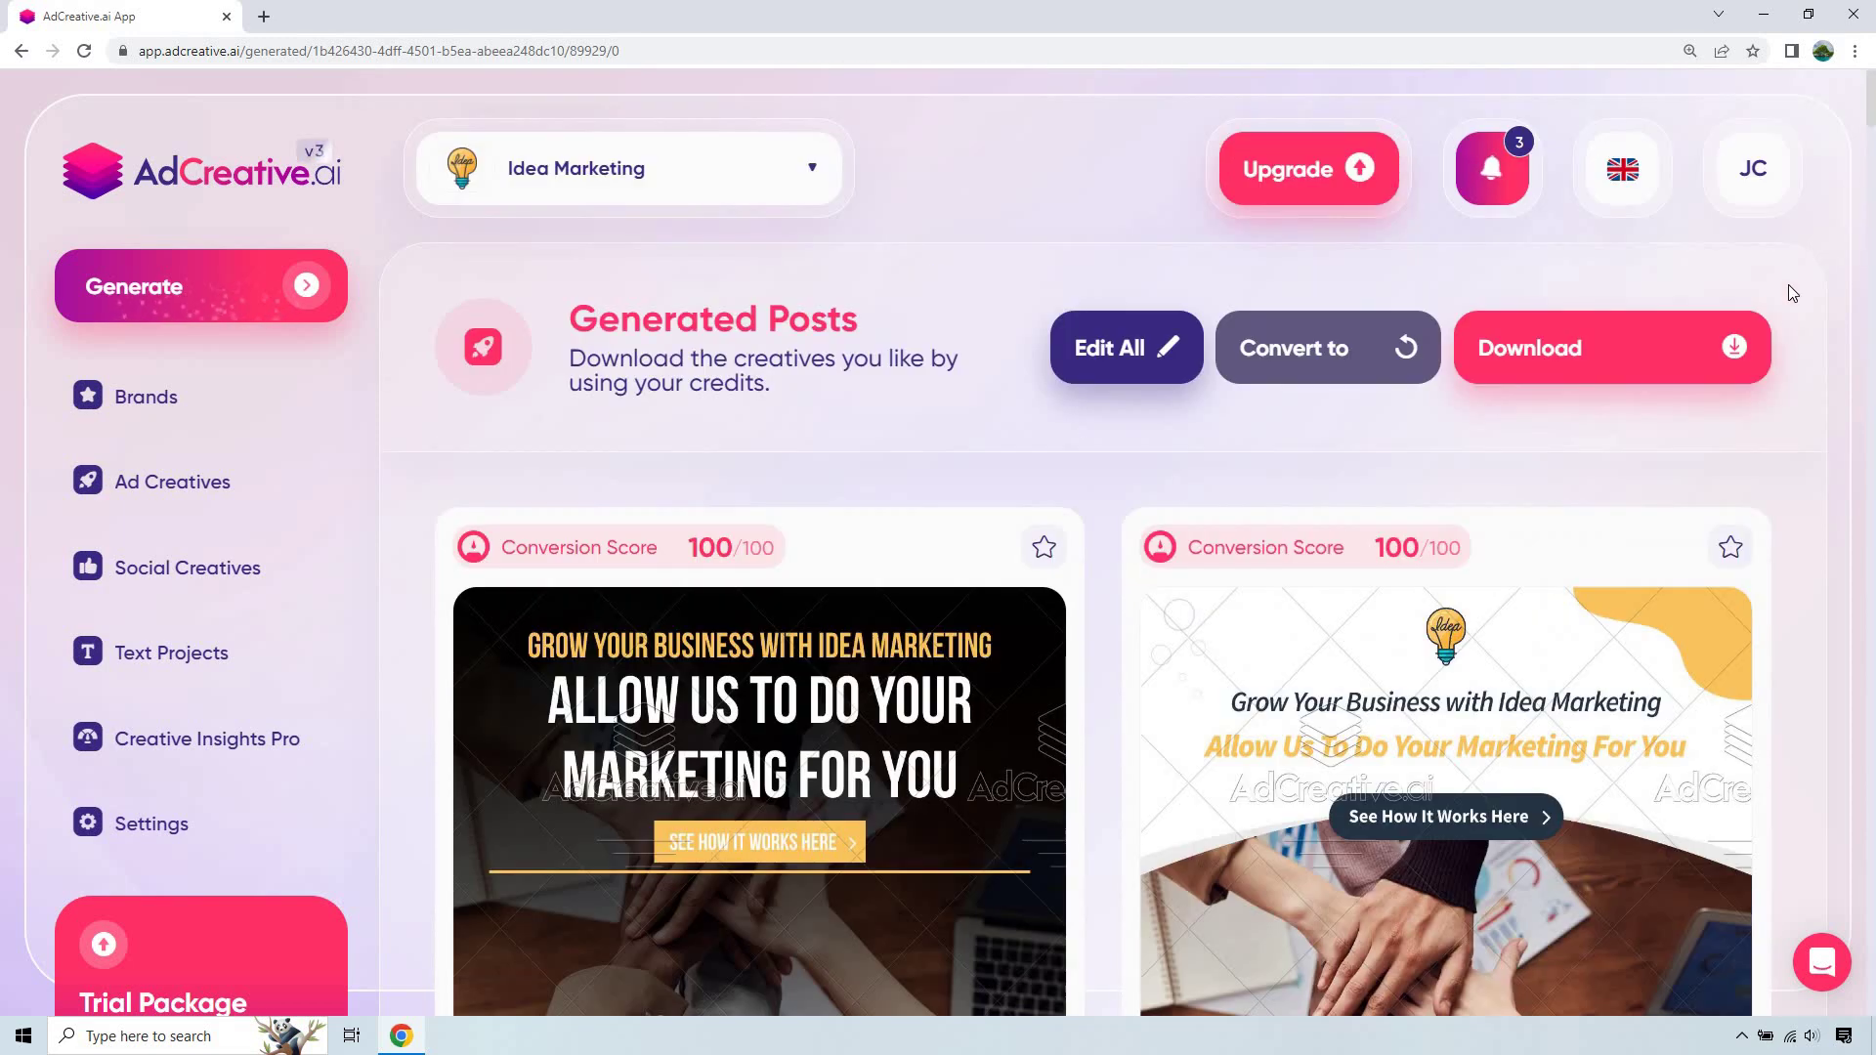